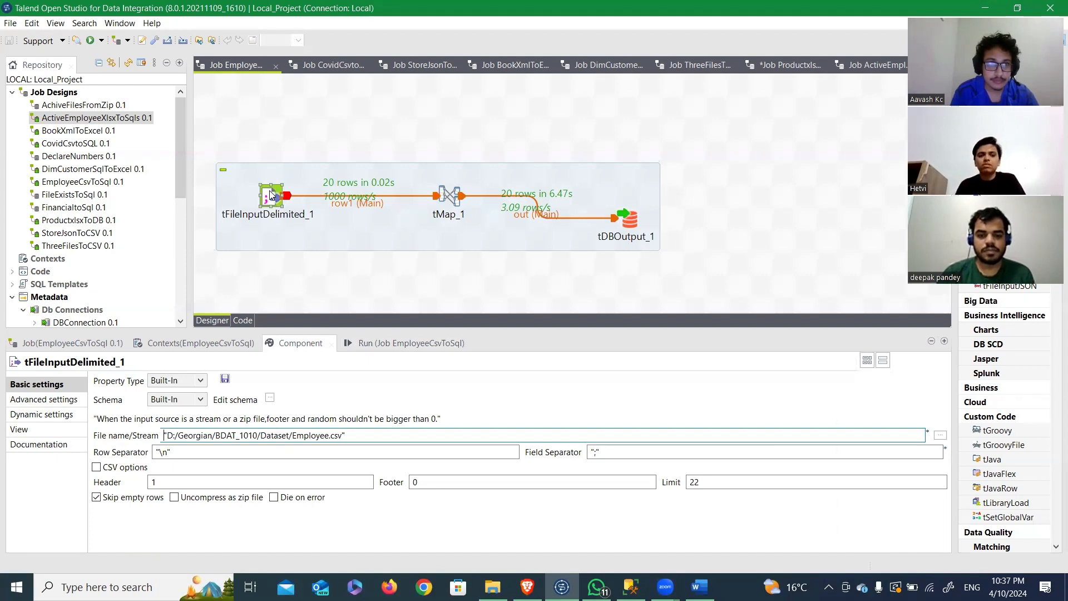
Step: Switch to the TalendAssignment document in Word and read question Q1 about loading Employee.csv into an MSSQL table
click(271, 194)
click(100, 120)
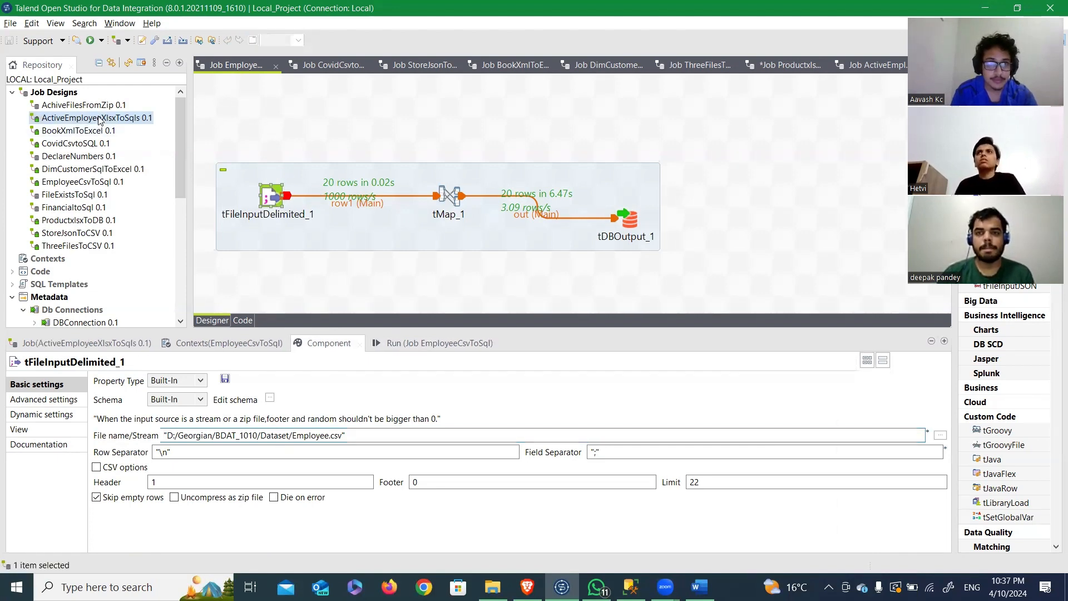
key(alt+Tab)
key(alt+Tab)
key(alt+Tab)
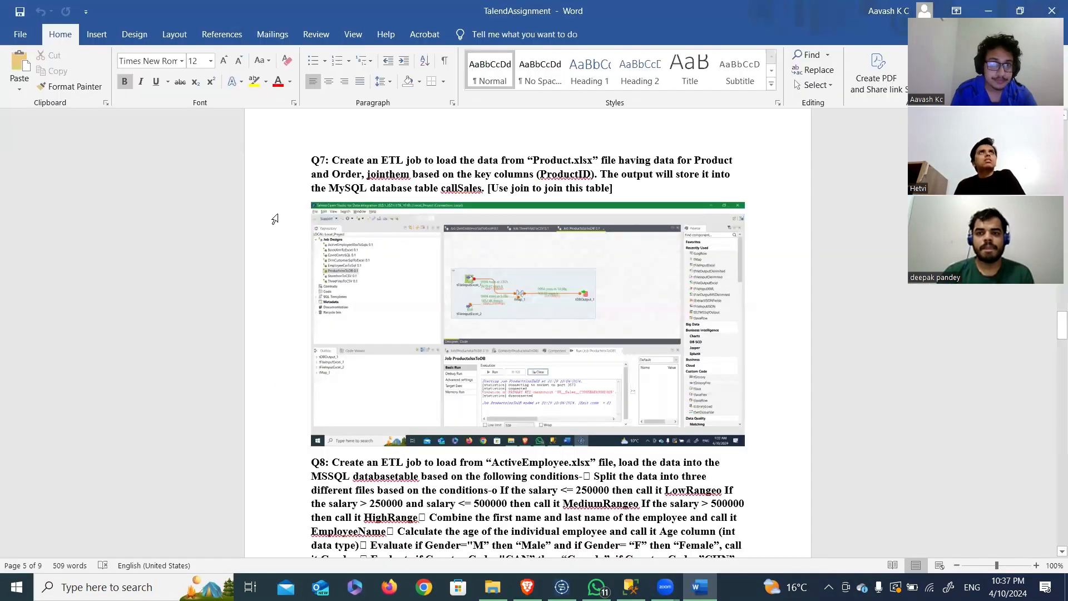
scroll(419, 175, up, 15)
scroll(419, 176, down, 10)
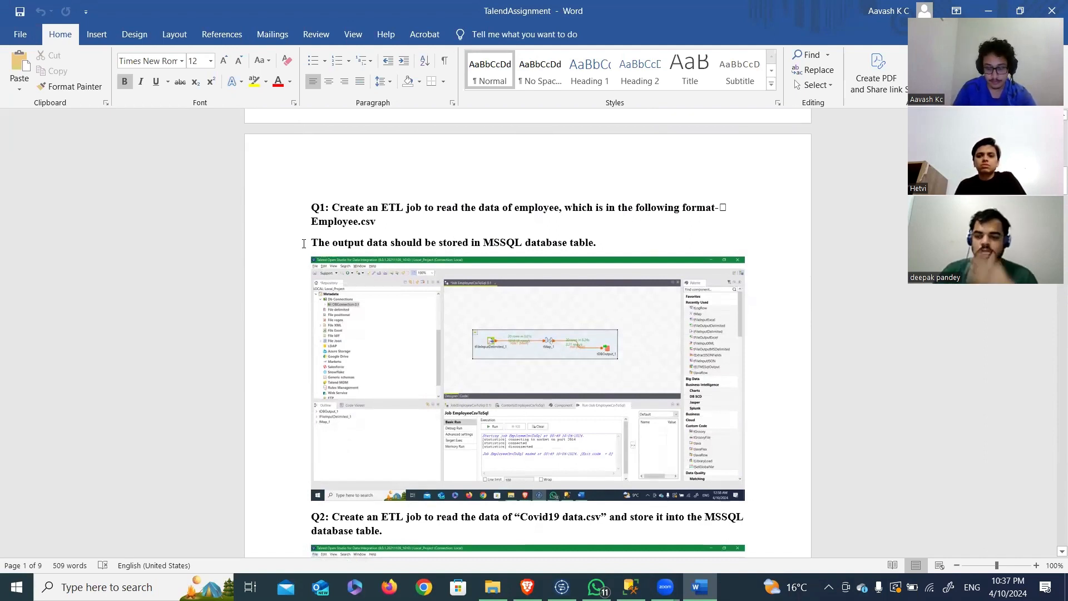
Step: Return to Talend Open Studio and review the settings of tFileInputDelimited_1 and tMap_1 in the employee job
key(alt+Tab)
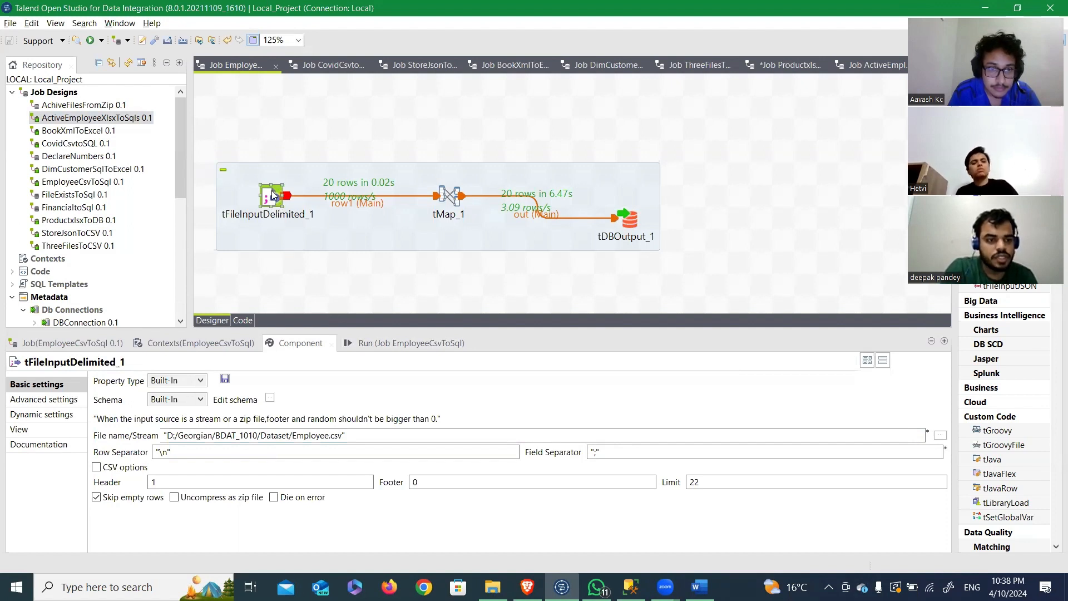
click(334, 436)
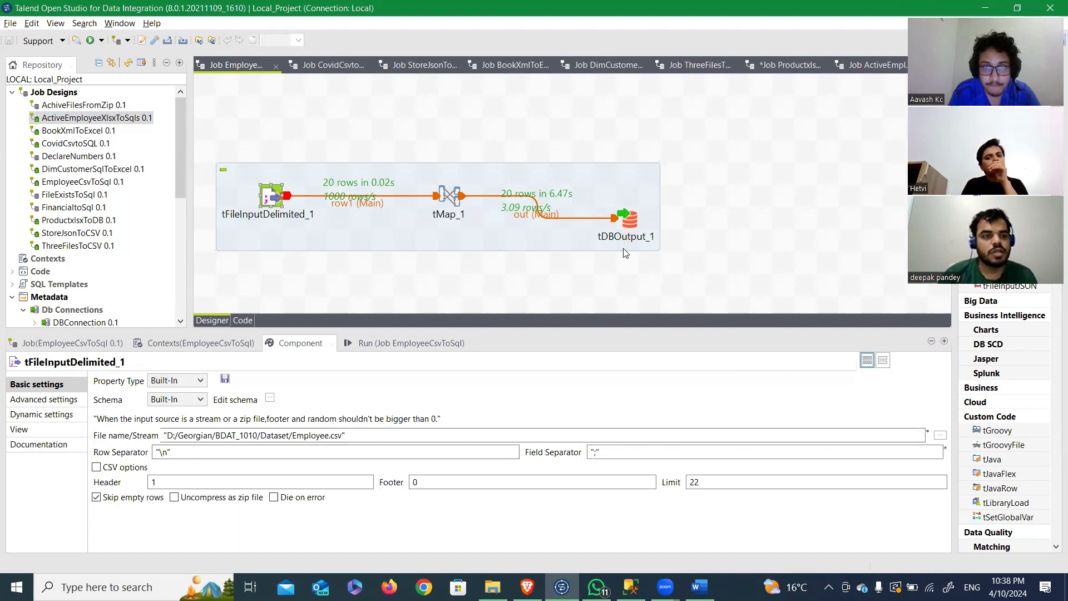
click(456, 201)
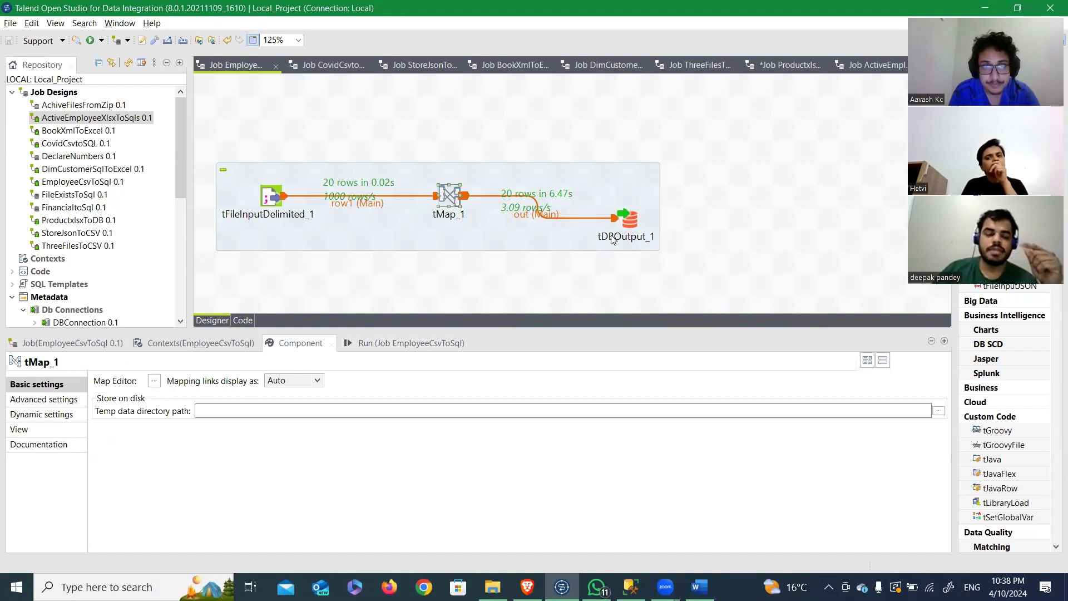
Step: Review the database settings of tDBOutput_1 and run the EmployeeCsvToSql job
click(634, 224)
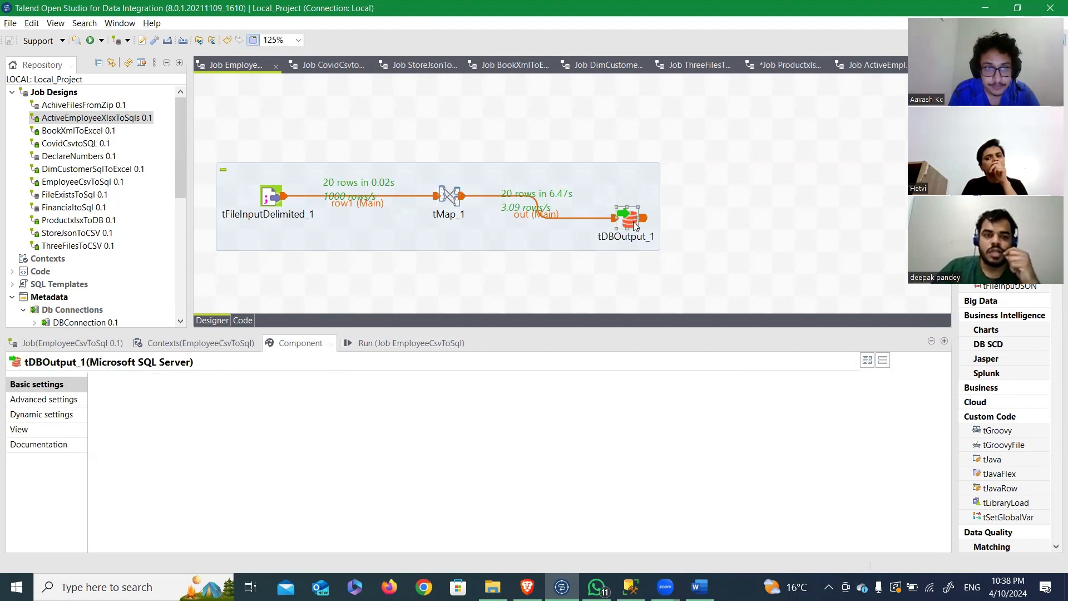
scroll(449, 493, down, 2)
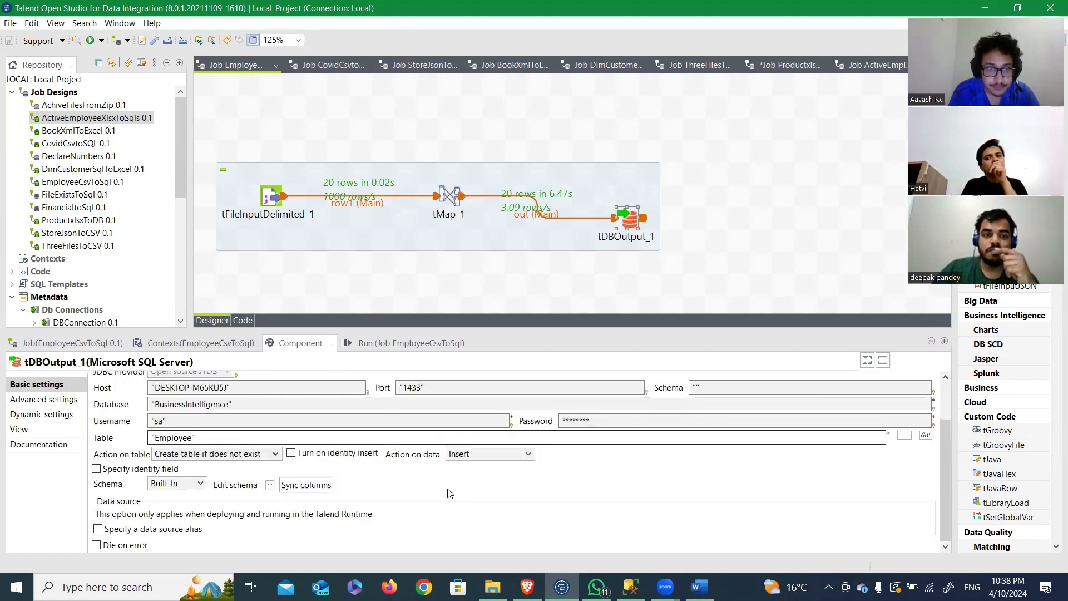
click(400, 343)
click(130, 395)
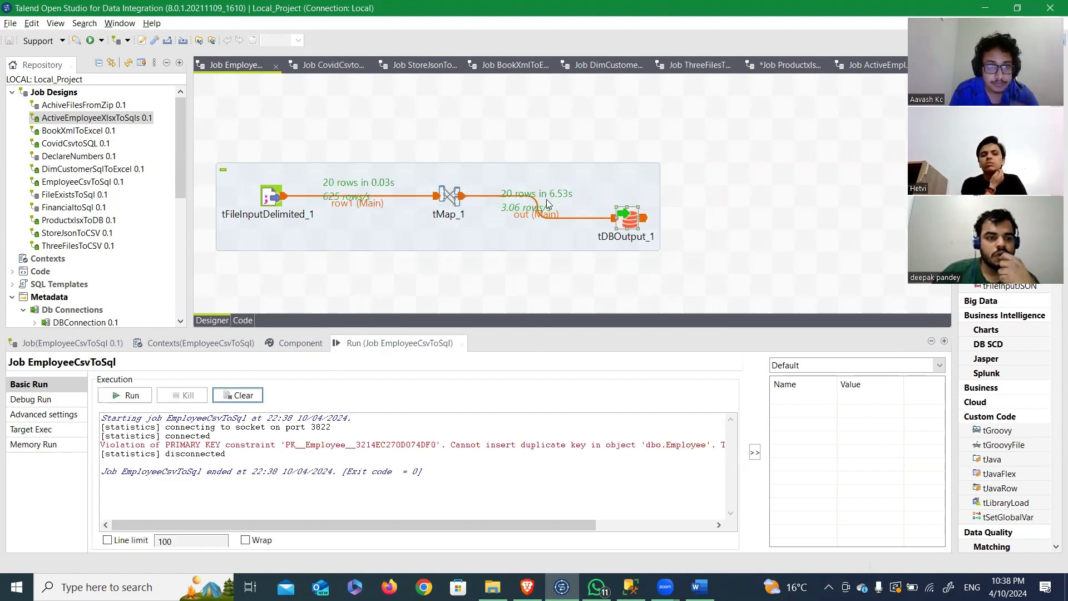
Step: Switch to SQL Server Management Studio, collapse dbo.Covid19 and show the columns of dbo.Employee in the BusinessIntelligence database
key(alt+Tab)
key(Tab)
key(Tab)
key(Tab)
key(Tab)
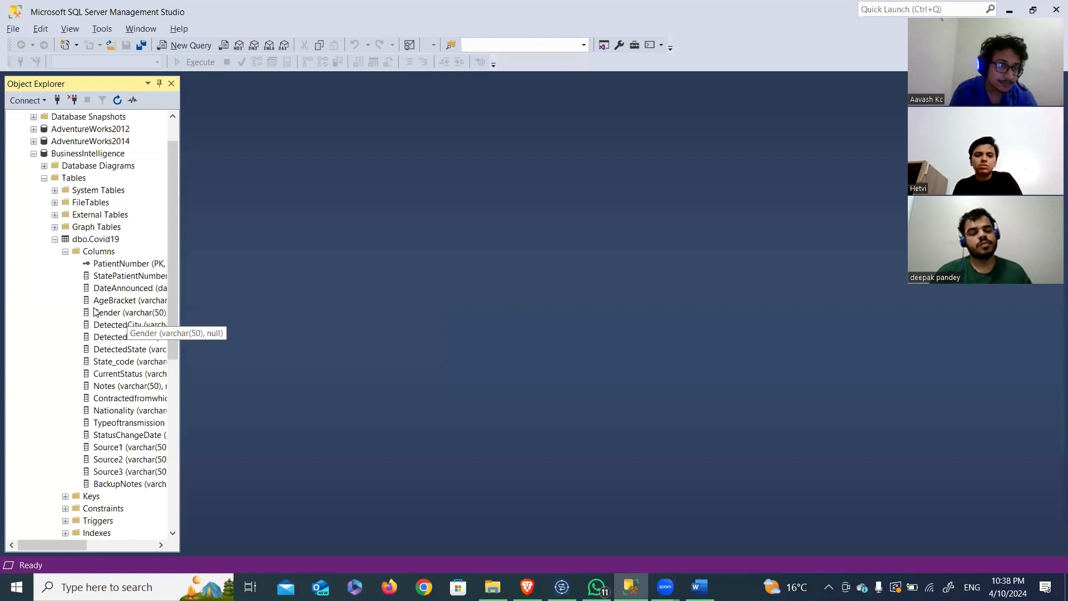
click(54, 239)
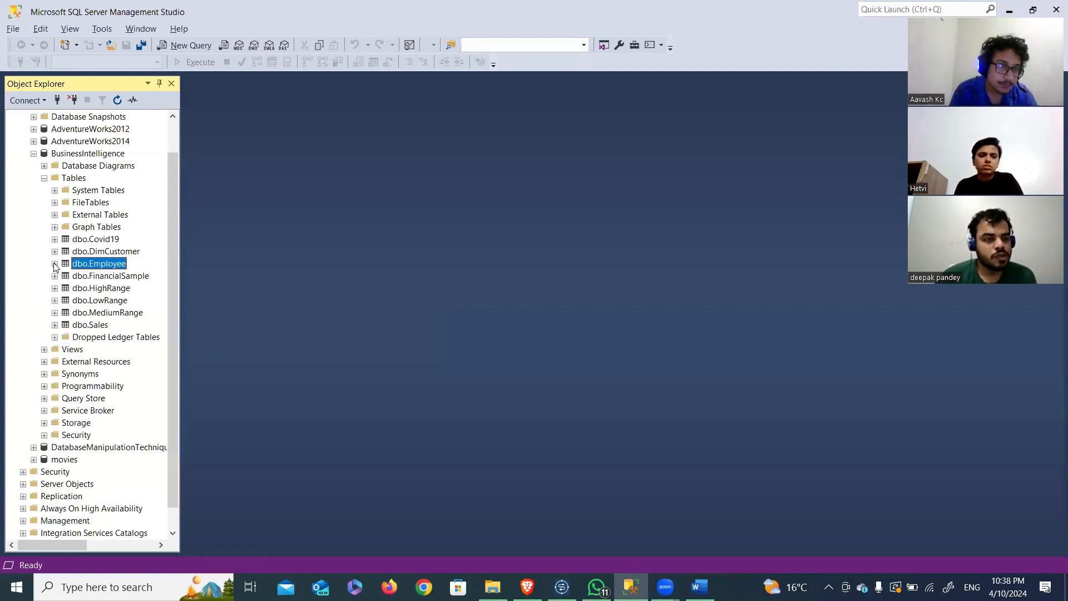
click(54, 263)
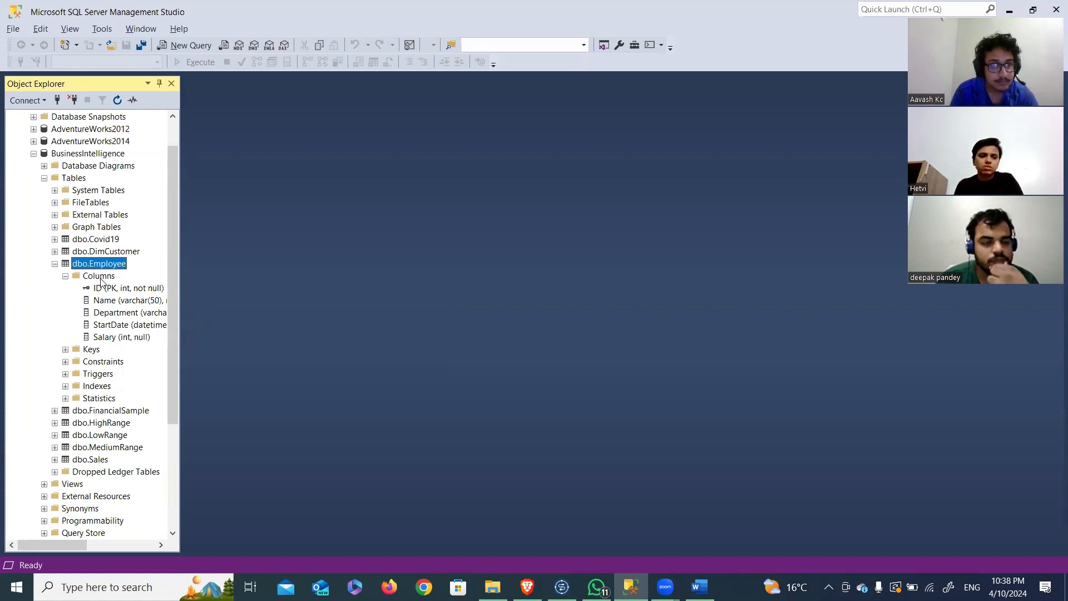
Step: Switch to the TalendAssignment document in Word and read question Q2 about the Covid19 data.csv file
key(alt+Tab)
key(alt+Tab)
key(alt+Tab)
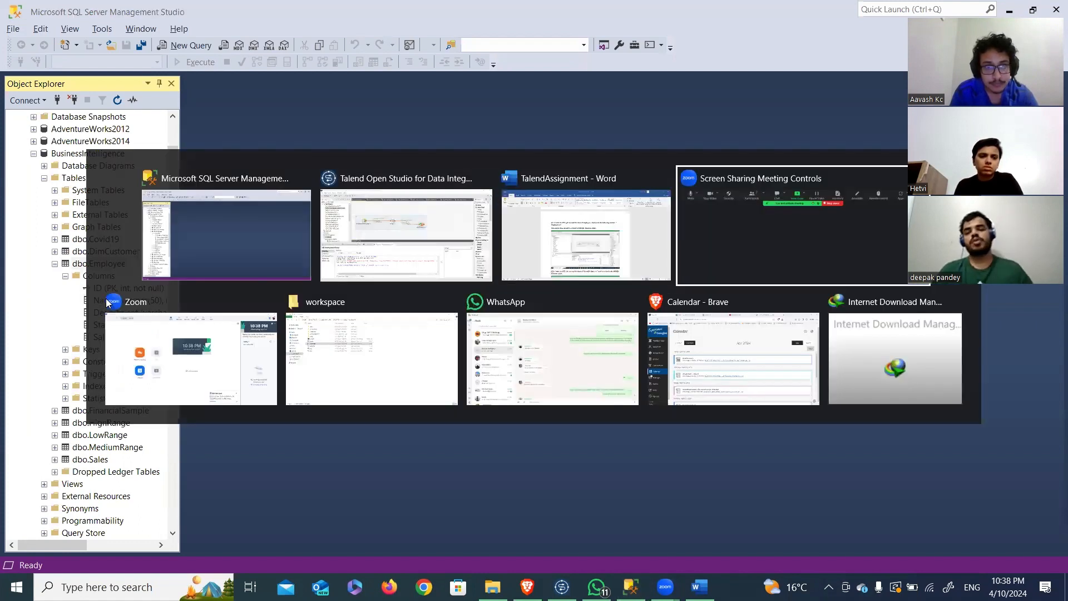
click(565, 260)
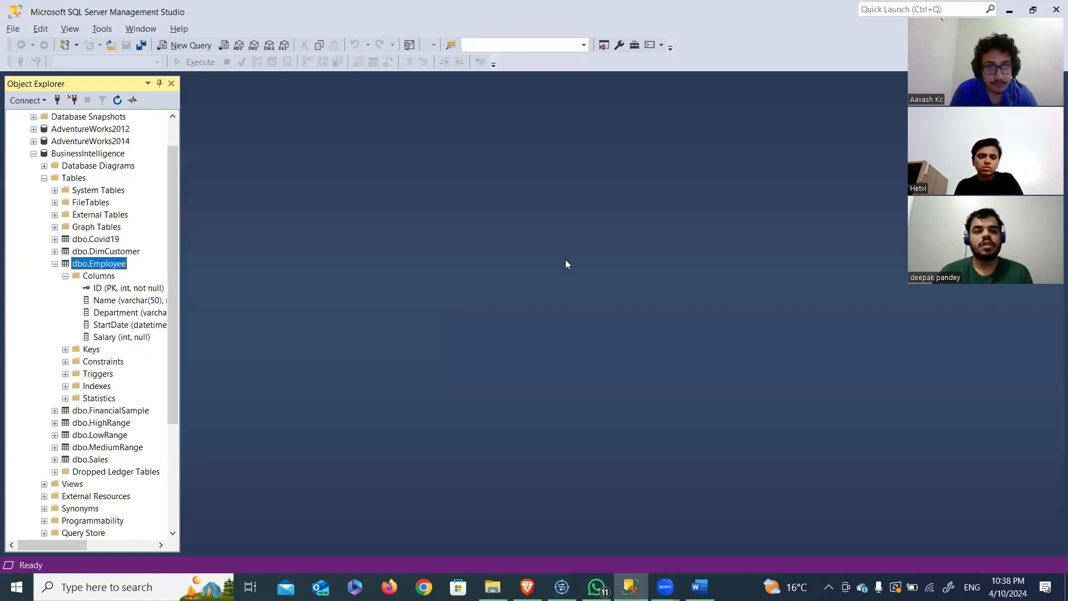
key(alt+Tab)
click(557, 251)
scroll(556, 252, down, 5)
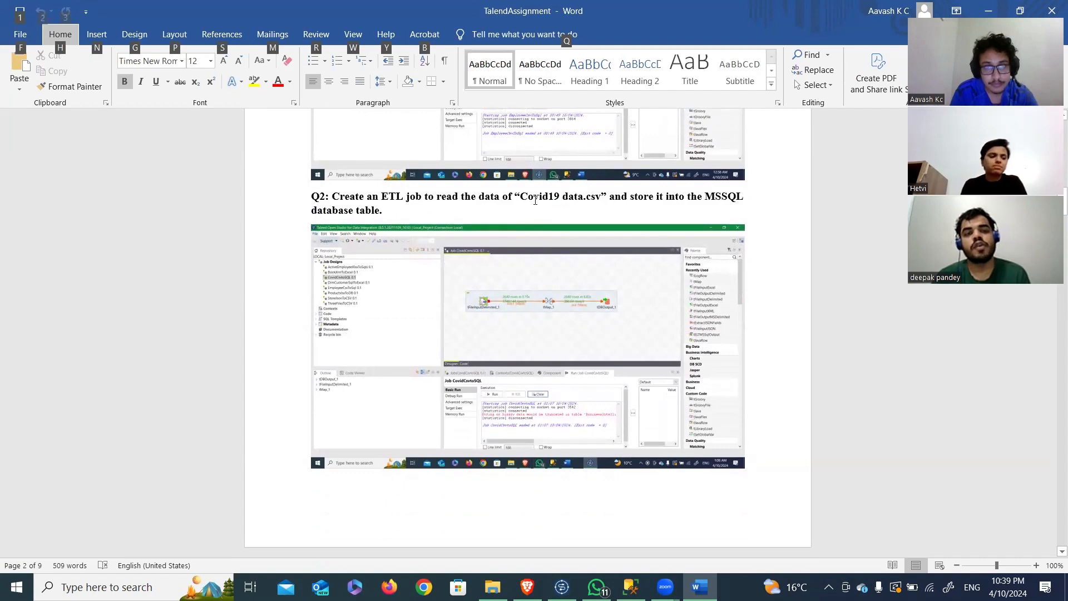
Step: Switch to Talend Open Studio, bring up the CovidCsvtoSQL job and run it
key(alt+Tab)
click(535, 201)
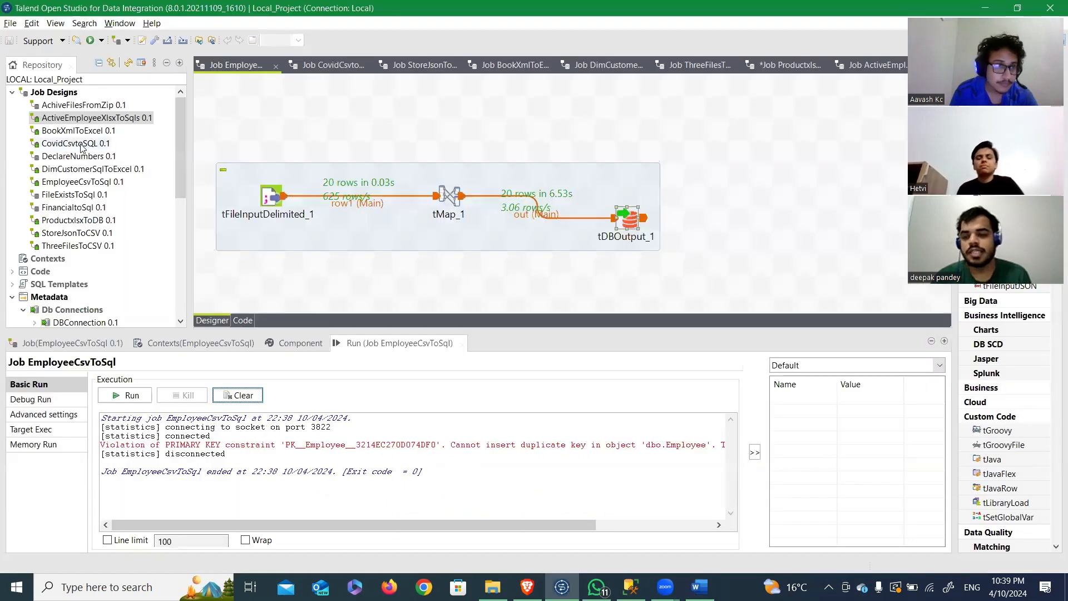
click(63, 144)
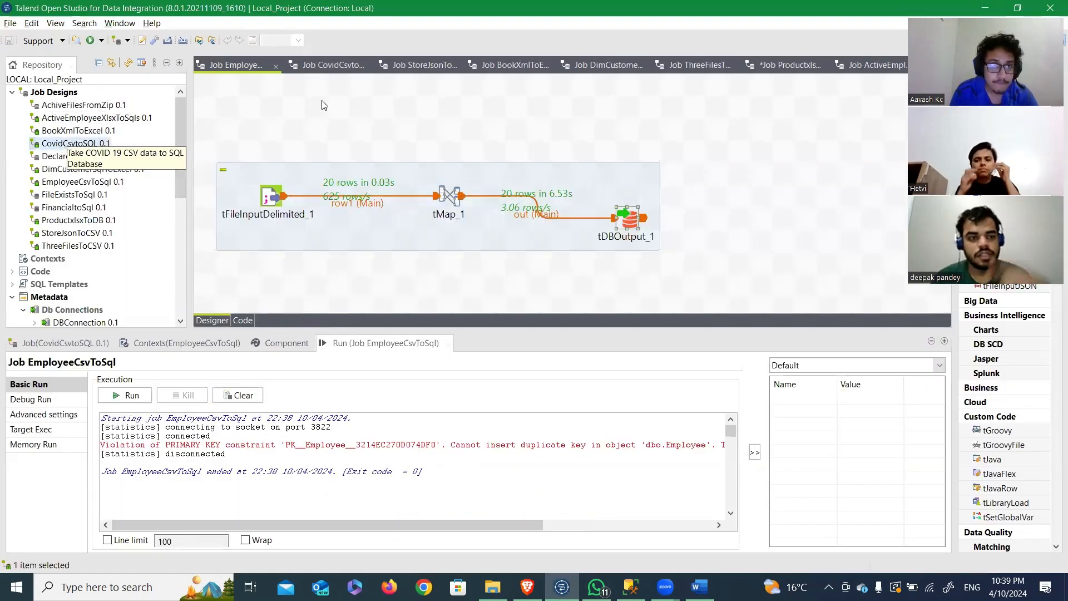
click(321, 67)
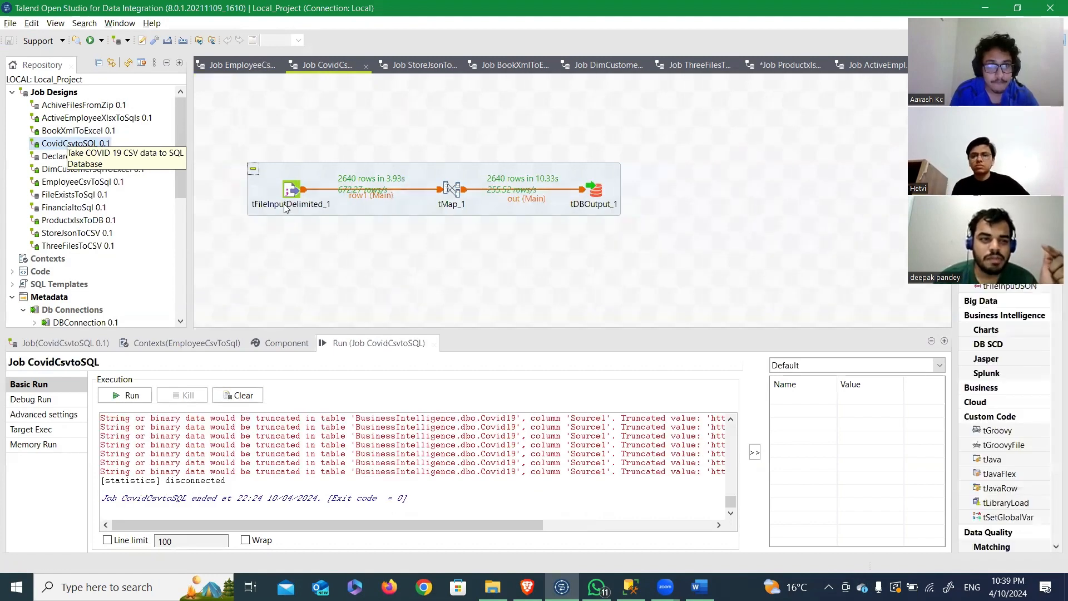
click(132, 395)
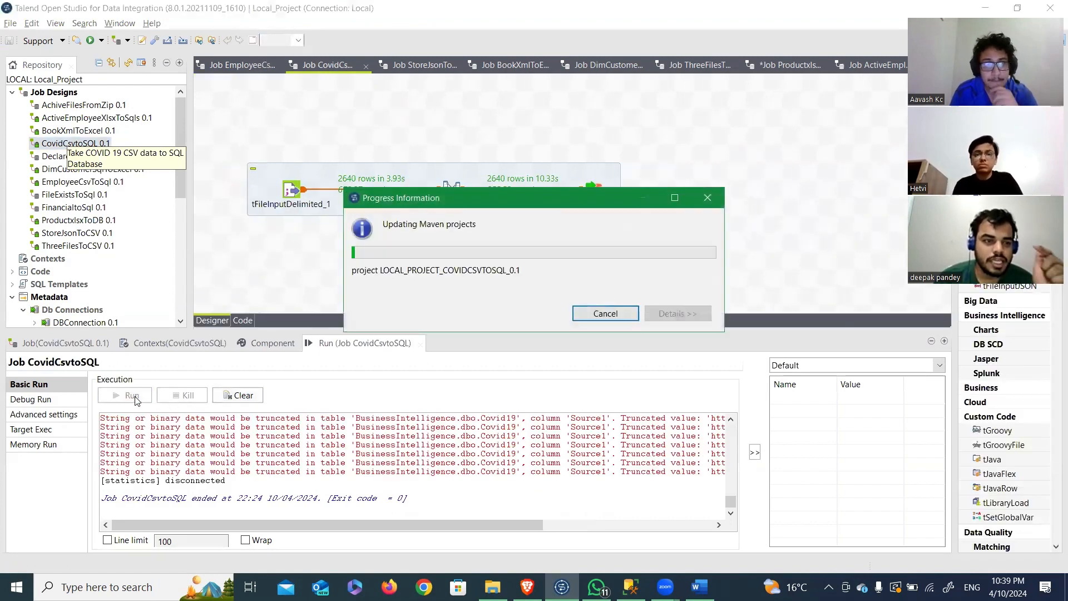
click(256, 399)
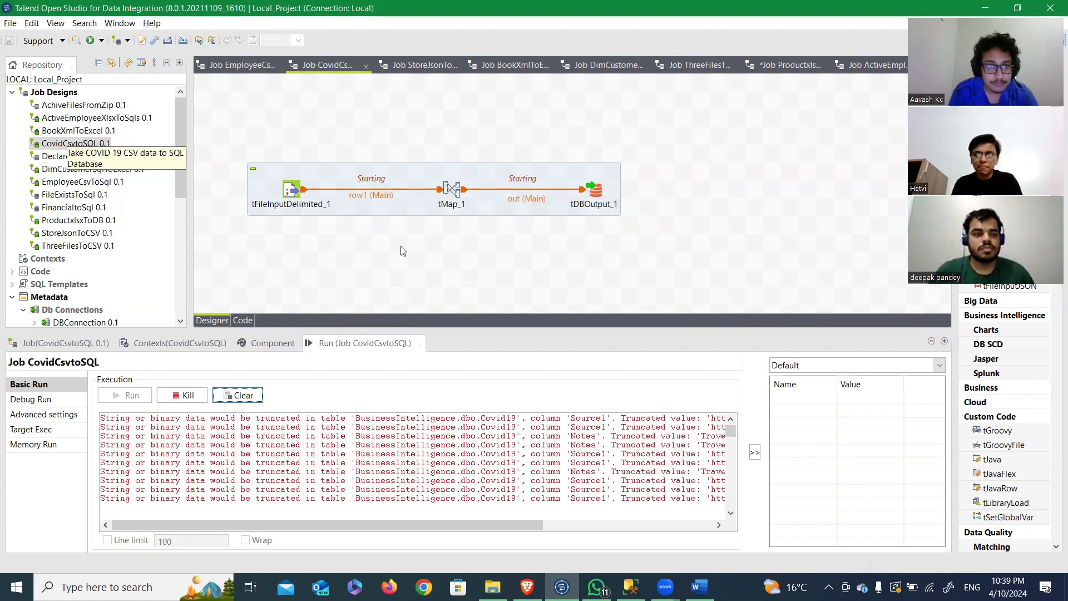
Step: Switch to SQL Server Management Studio, collapse dbo.Employee and show the columns of dbo.Covid19
key(alt+Tab)
click(552, 277)
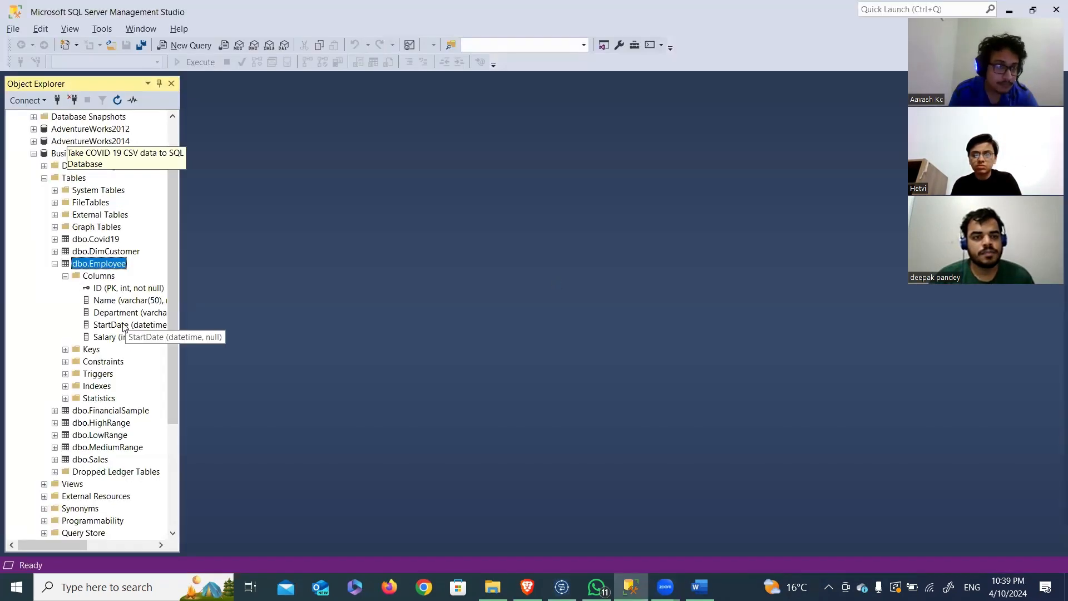
click(55, 264)
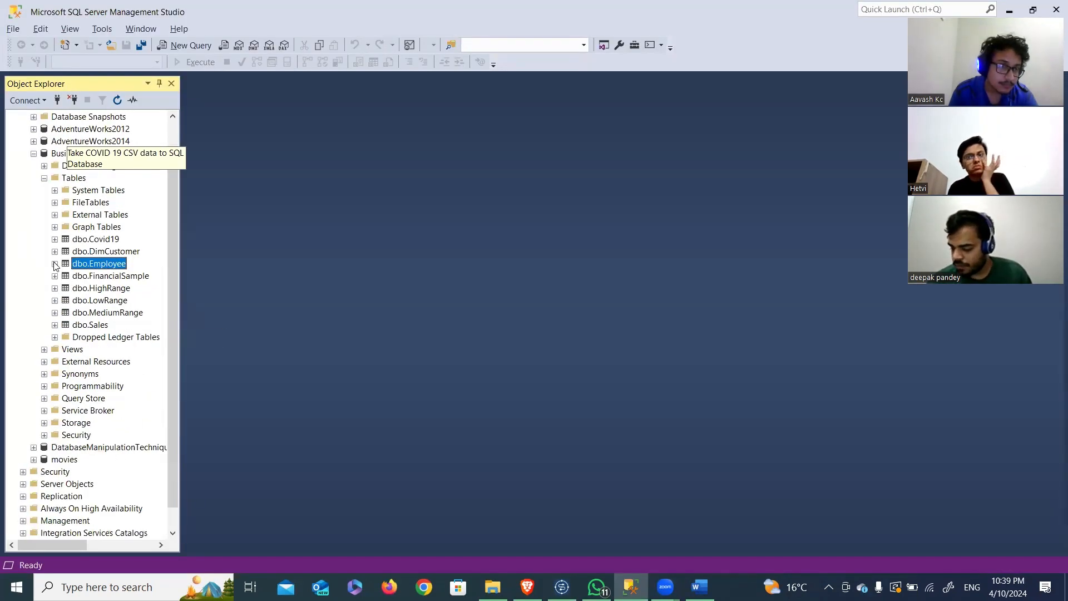
click(55, 239)
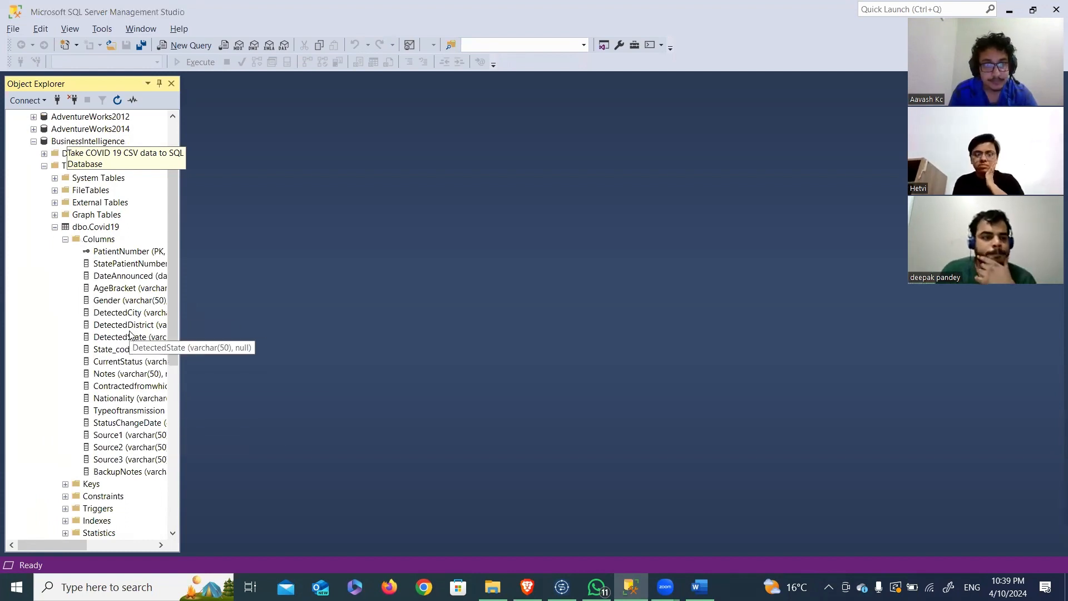
Step: Switch to the TalendAssignment document in Word and read question Q3 about storing Store.json data in a CSV file
key(alt+Tab)
key(alt+Tab)
scroll(202, 244, down, 5)
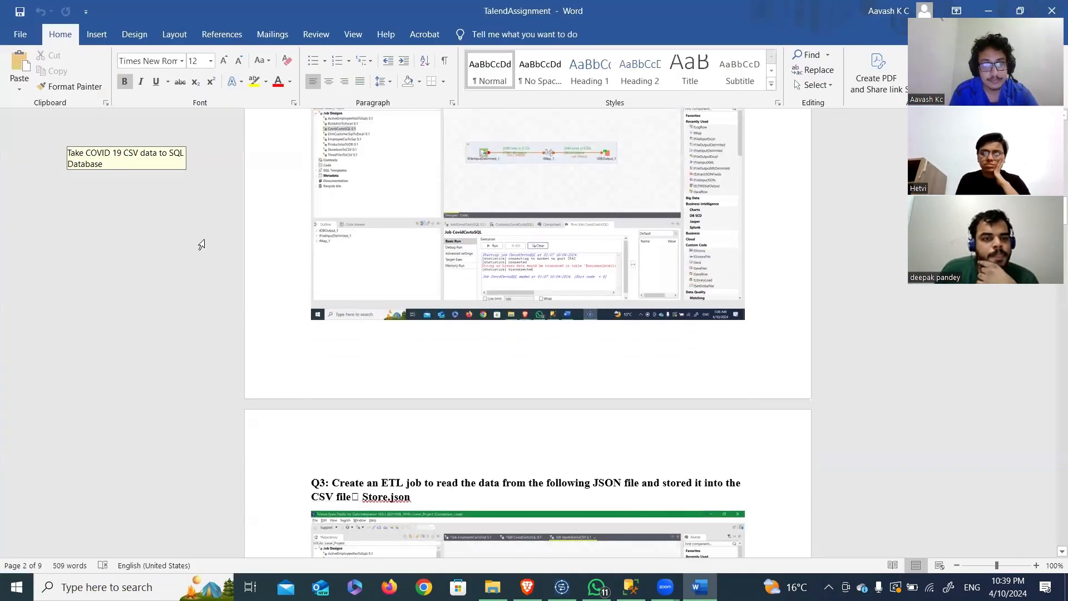
scroll(201, 245, down, 3)
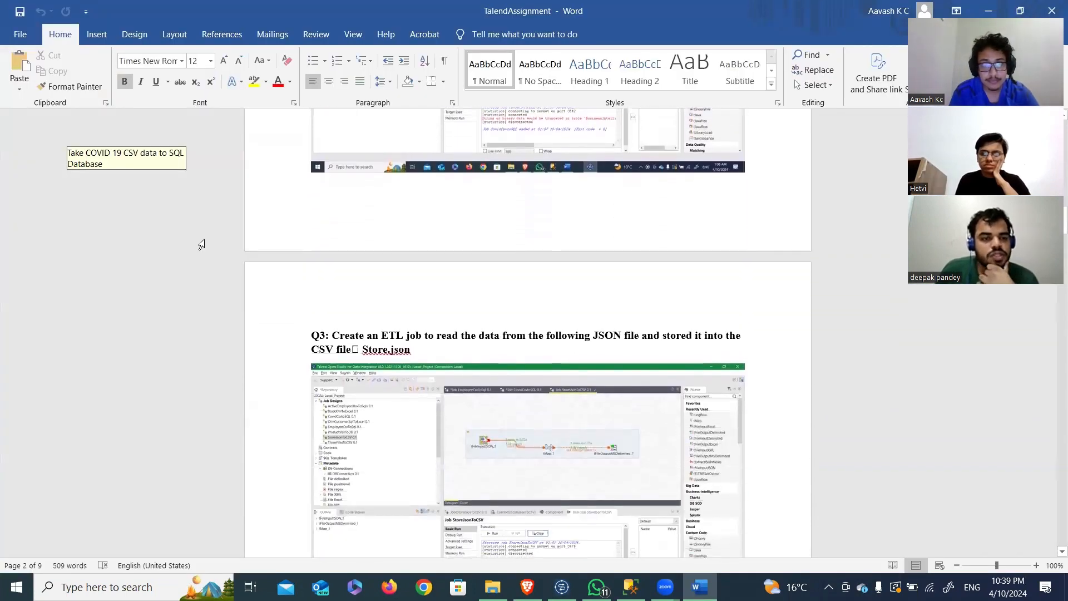
scroll(201, 245, down, 2)
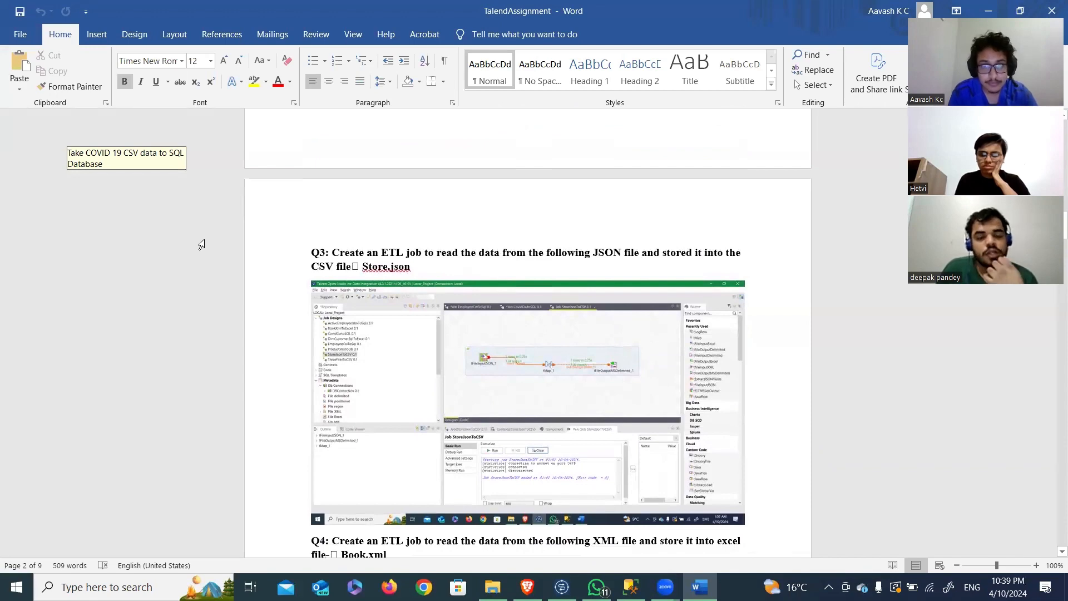
Step: Switch back to Talend Open Studio and display the StoreJsonToCSV job's design
key(alt+Tab)
key(Tab)
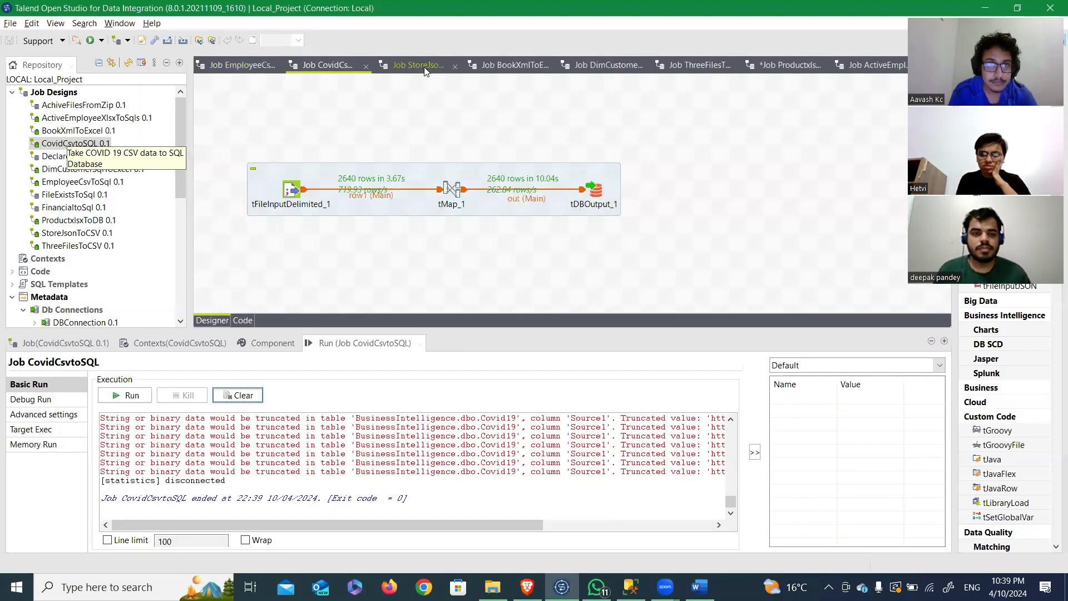
click(425, 71)
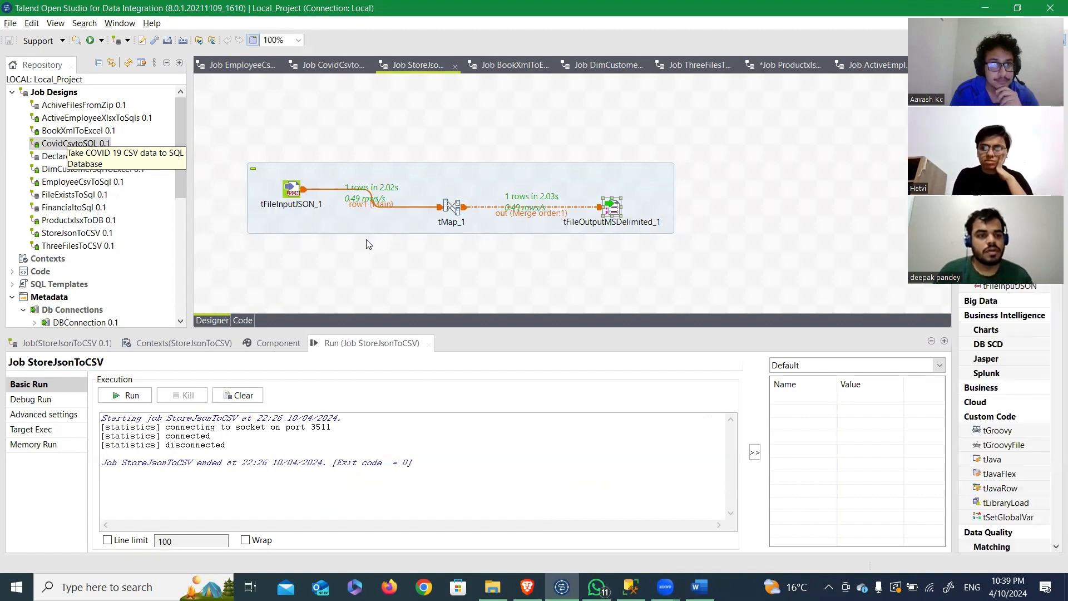
Step: Review the basic settings of tFileInputJSON_1 and run the StoreJsonToCSV job
click(292, 192)
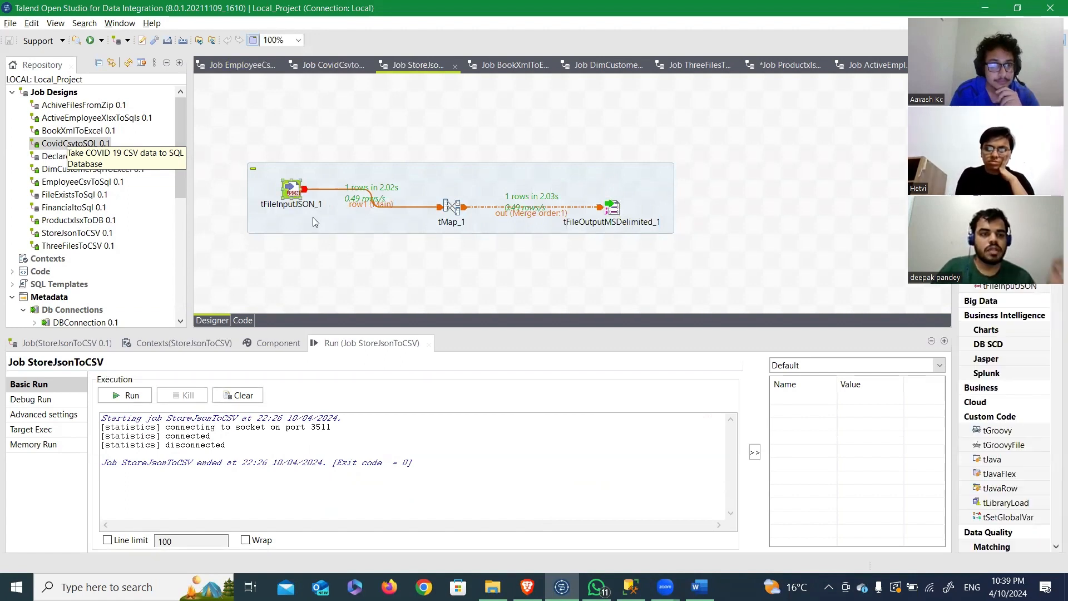
double_click(292, 195)
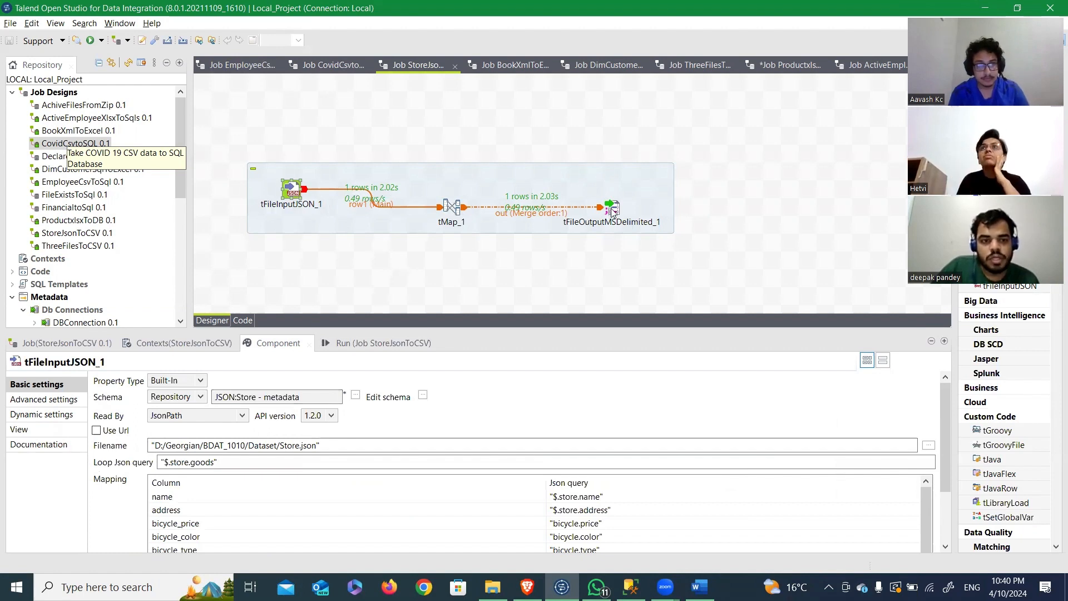
click(346, 342)
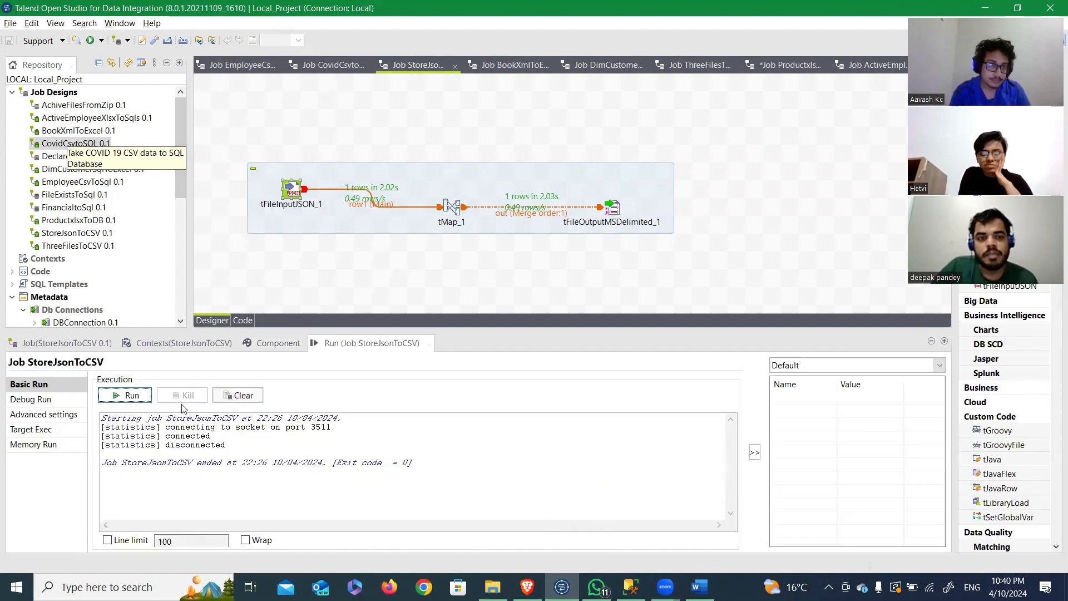
click(131, 395)
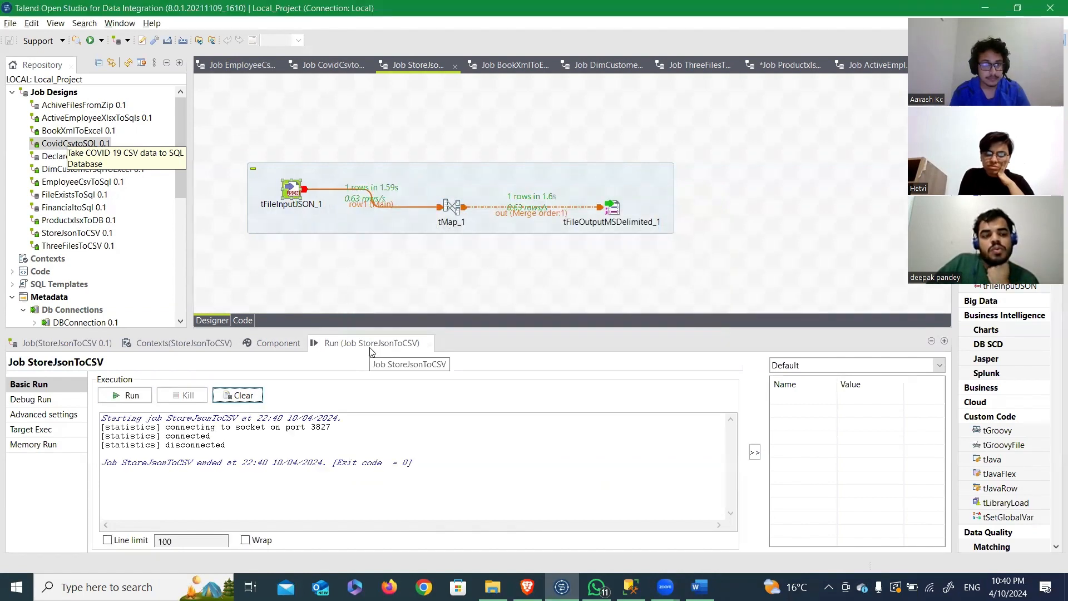
Step: Check the output path of tFileOutputMSDelimited_1 and open the out CSV file from the workspace folder in Excel
double_click(622, 208)
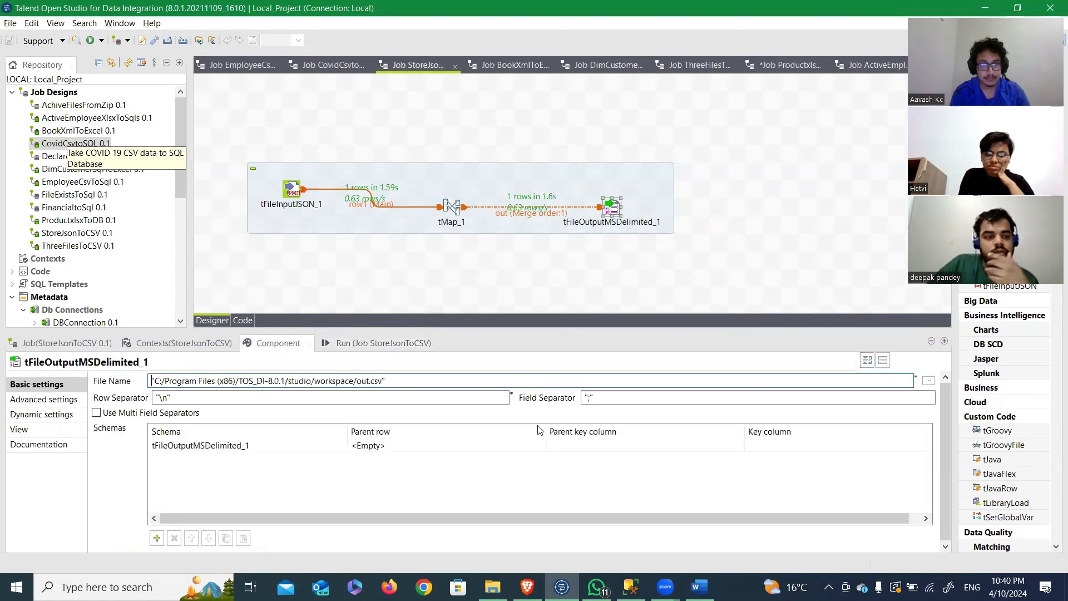
key(alt+Tab)
key(alt+Tab)
key(alt+Tab)
click(396, 383)
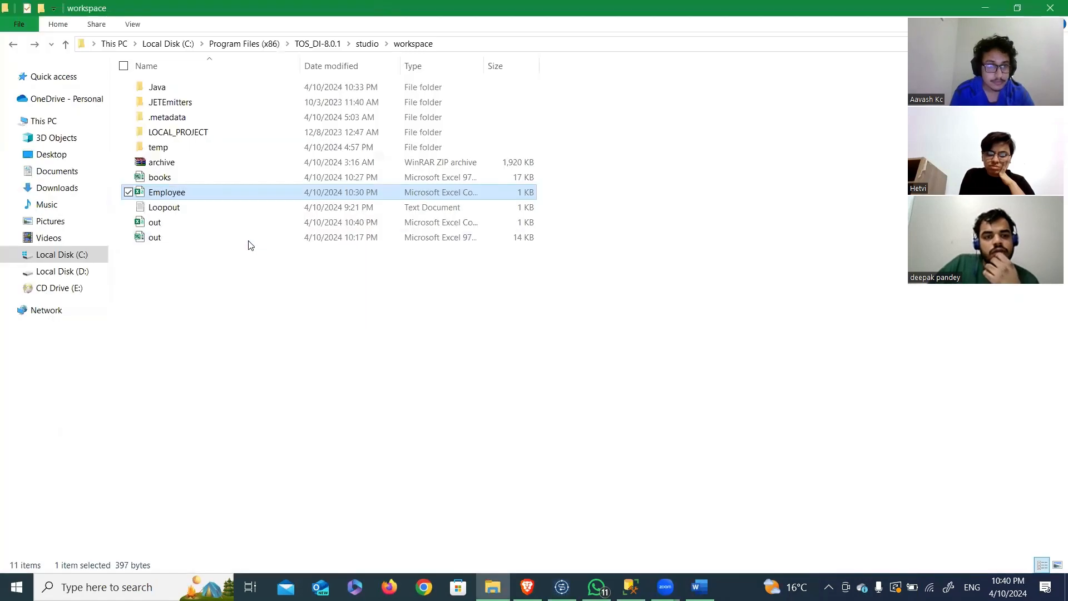
double_click(175, 221)
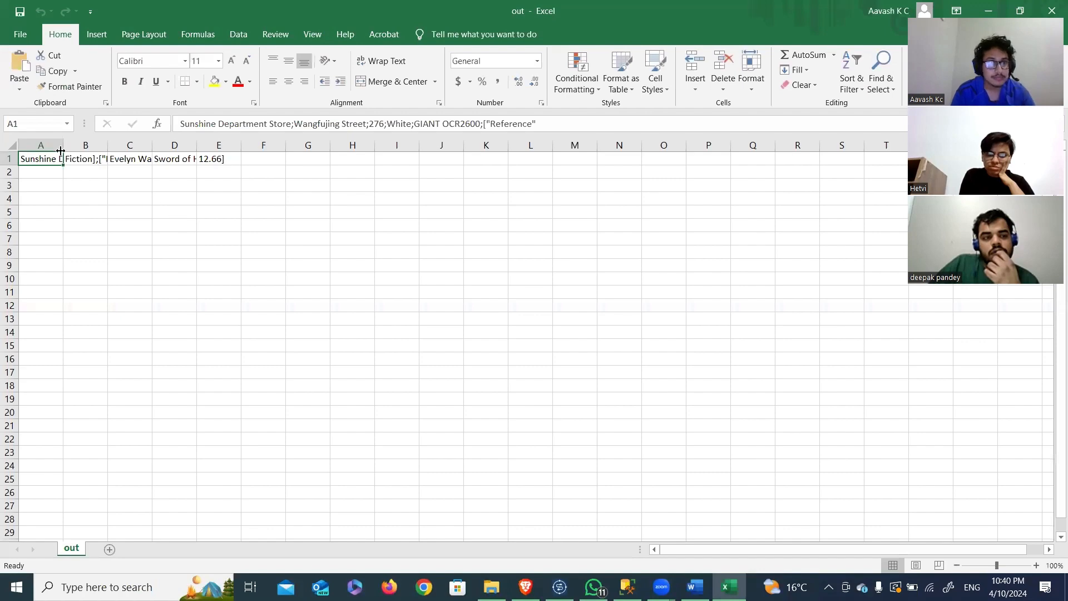
Step: Widen column A of the out sheet and inspect the Store data written across the first row's cells
drag(60, 151, 308, 153)
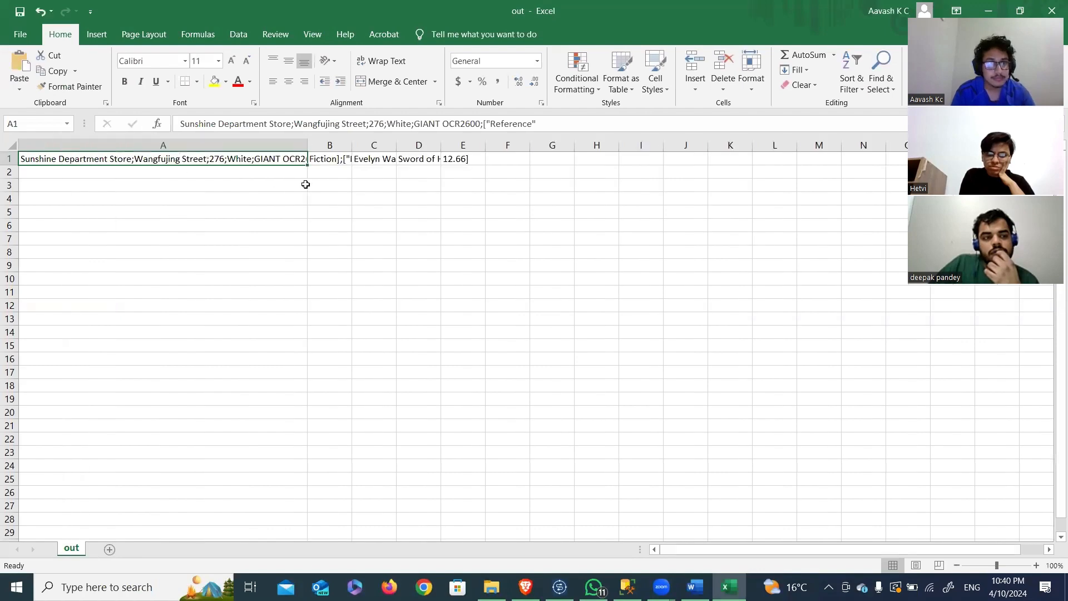
click(337, 161)
click(357, 159)
Step: Switch to the TalendAssignment document in Word and read question Q4 about storing Book.xml data in an Excel file
key(alt+Tab)
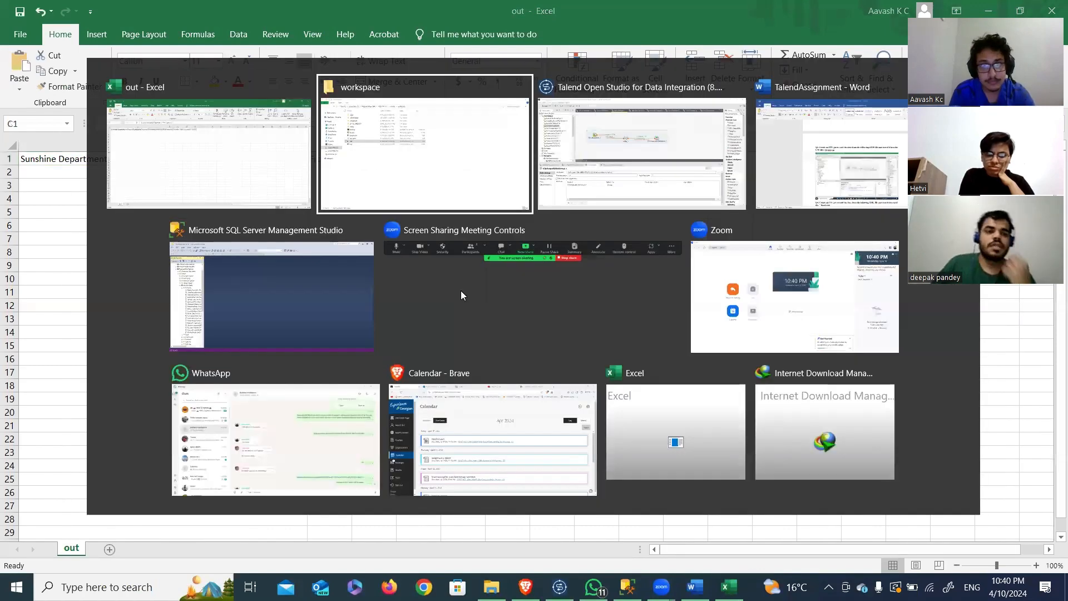
key(alt+Tab)
key(alt+Tab)
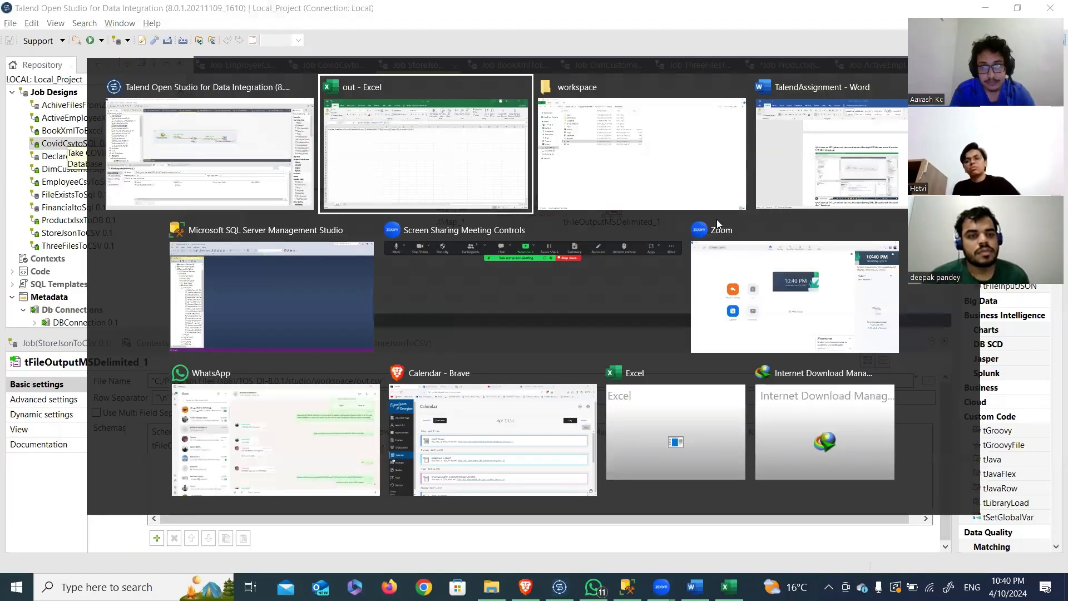
key(alt+Tab)
key(Tab)
key(Tab)
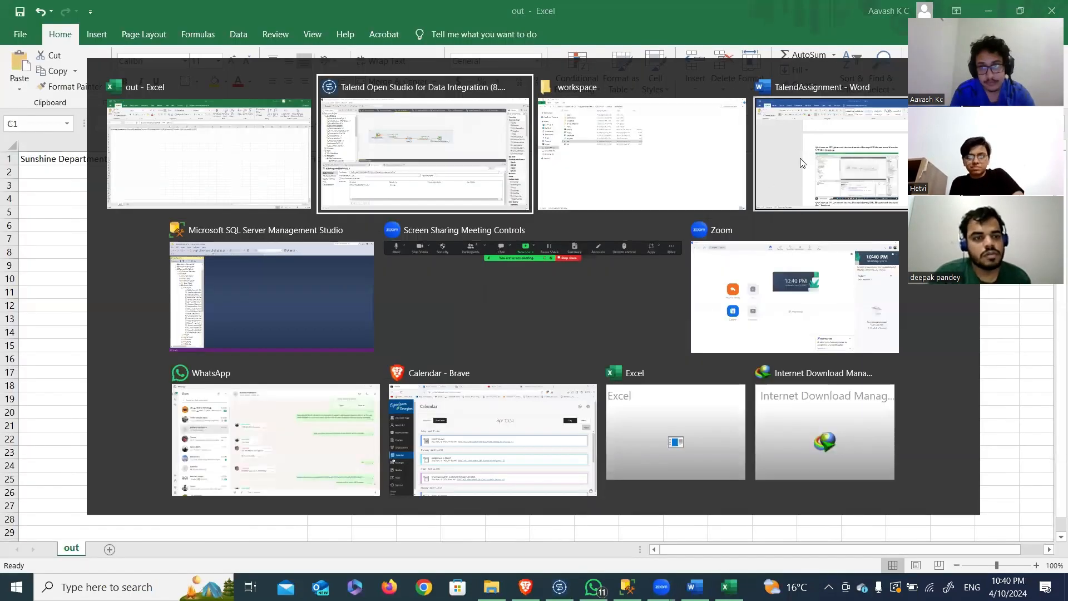
scroll(549, 293, down, 1)
scroll(549, 293, down, 8)
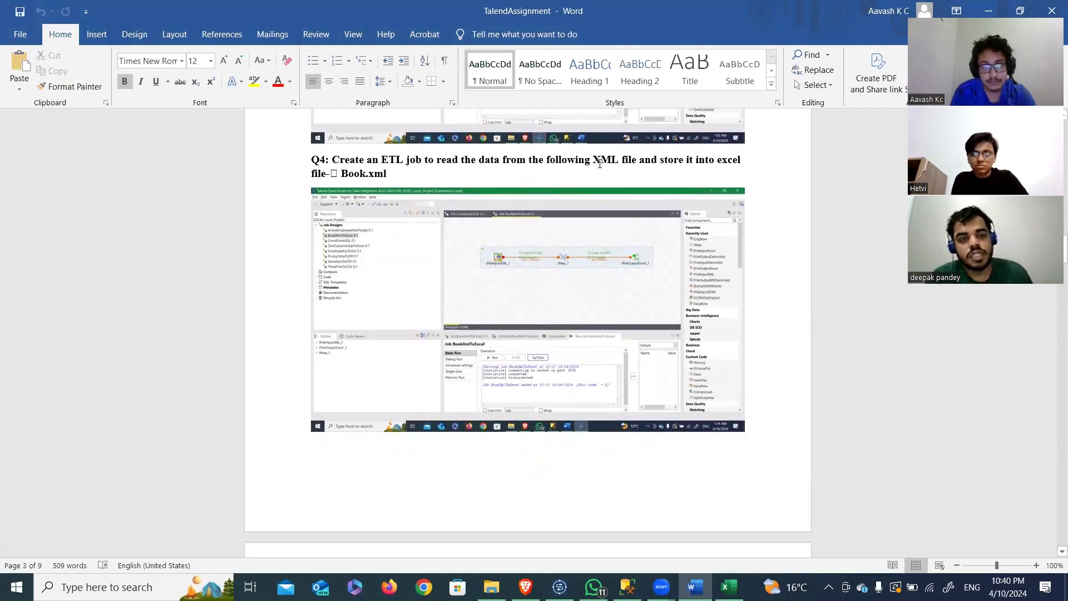
Step: Switch to Talend Open Studio and review the basic settings of tFileInputXML_1 and tFileOutputExcel_1 in the BookXmlToExcel job
key(alt+Tab)
key(Tab)
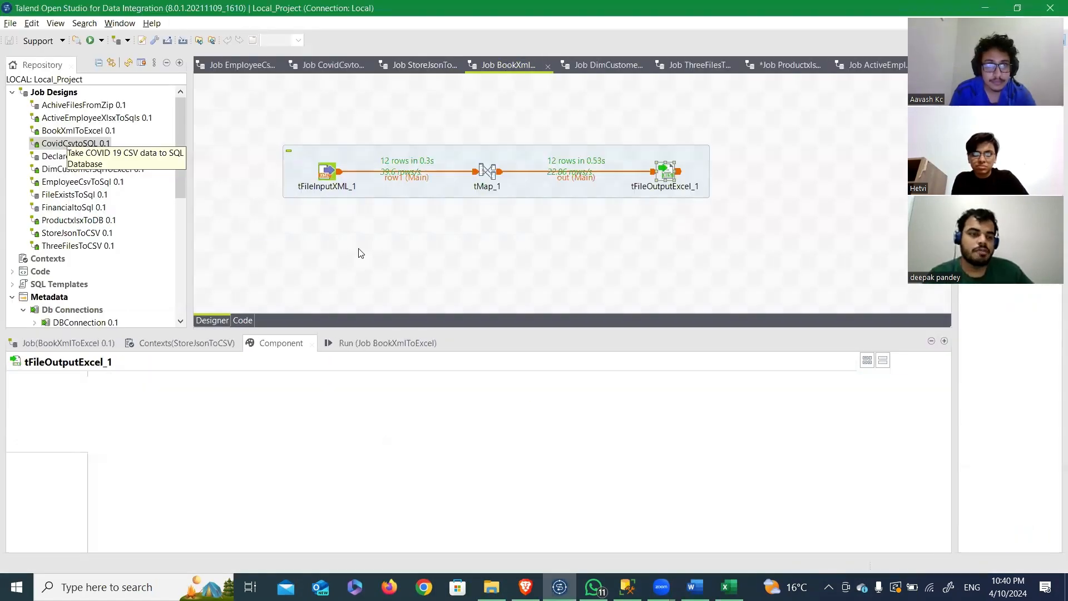
click(327, 177)
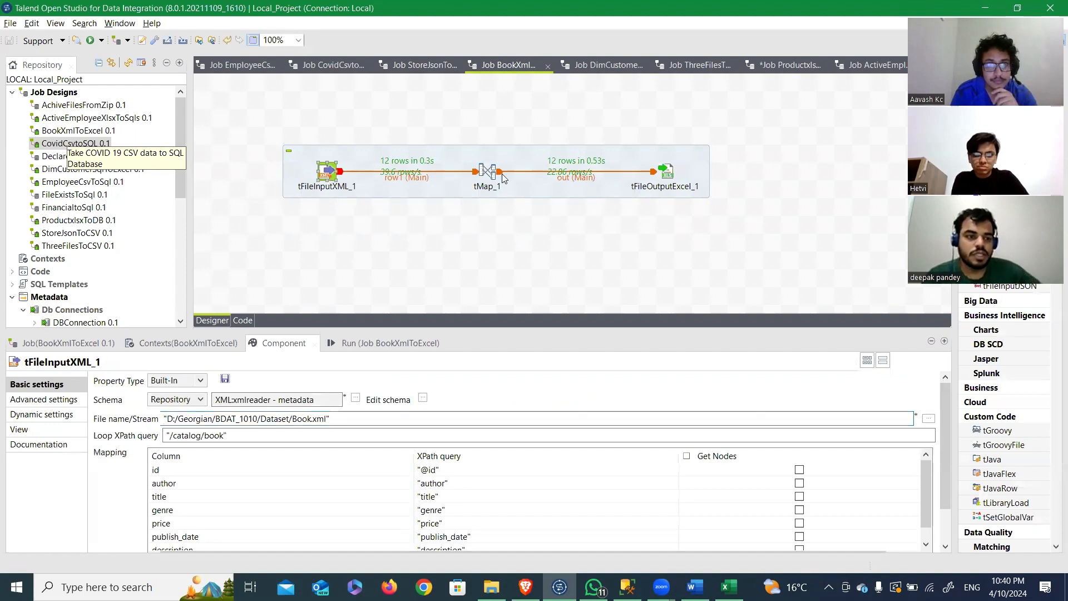
click(670, 174)
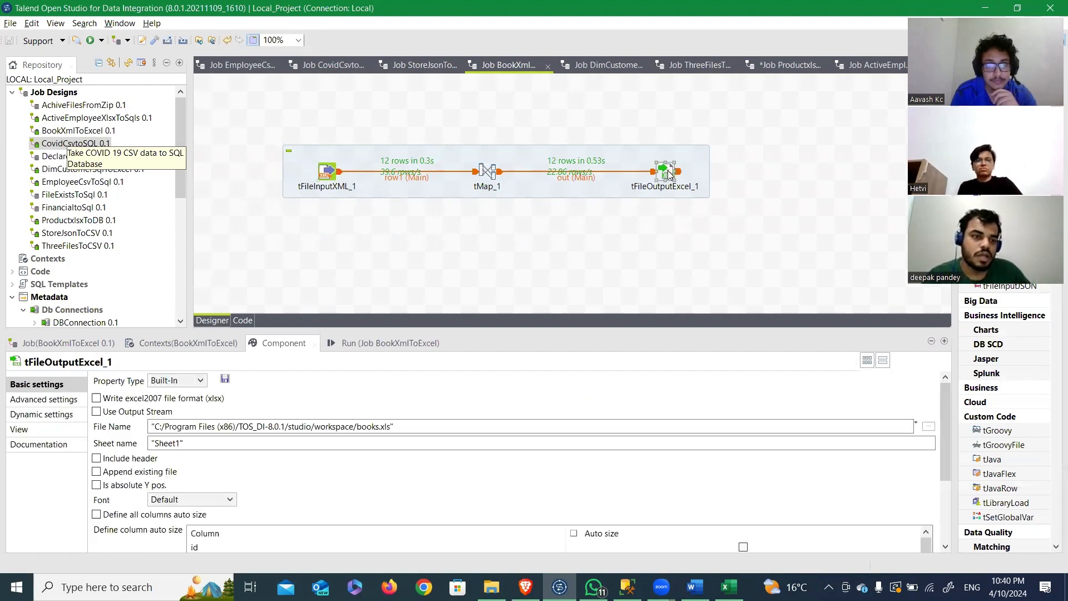
Step: Run the BookXmlToExcel job and open the books file from the workspace folder in Excel
click(382, 343)
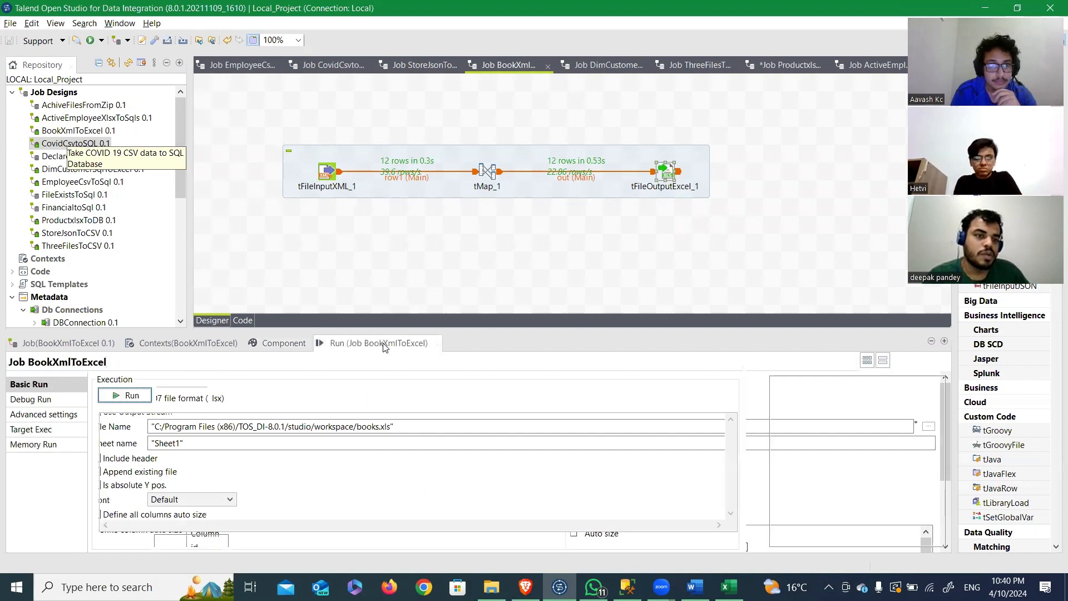
click(132, 394)
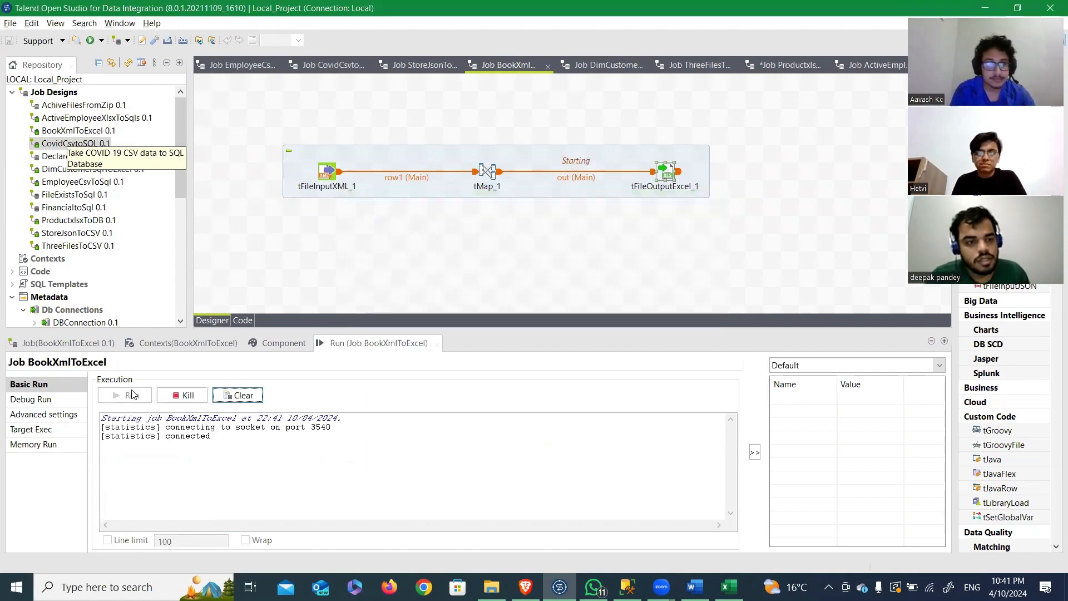
key(alt+Tab)
key(alt+Tab)
key(alt+Tab)
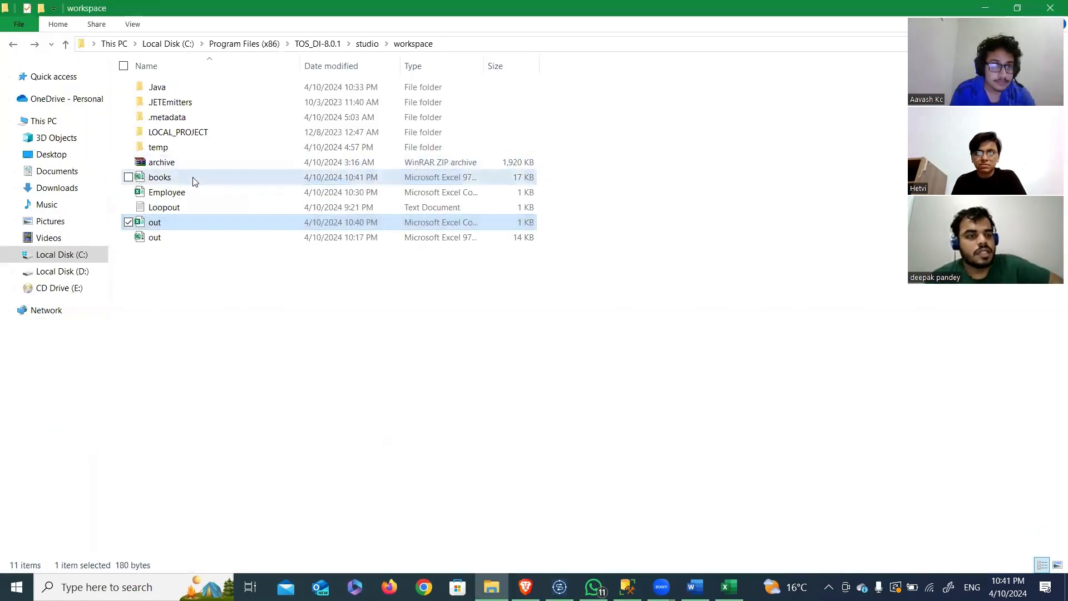
double_click(194, 178)
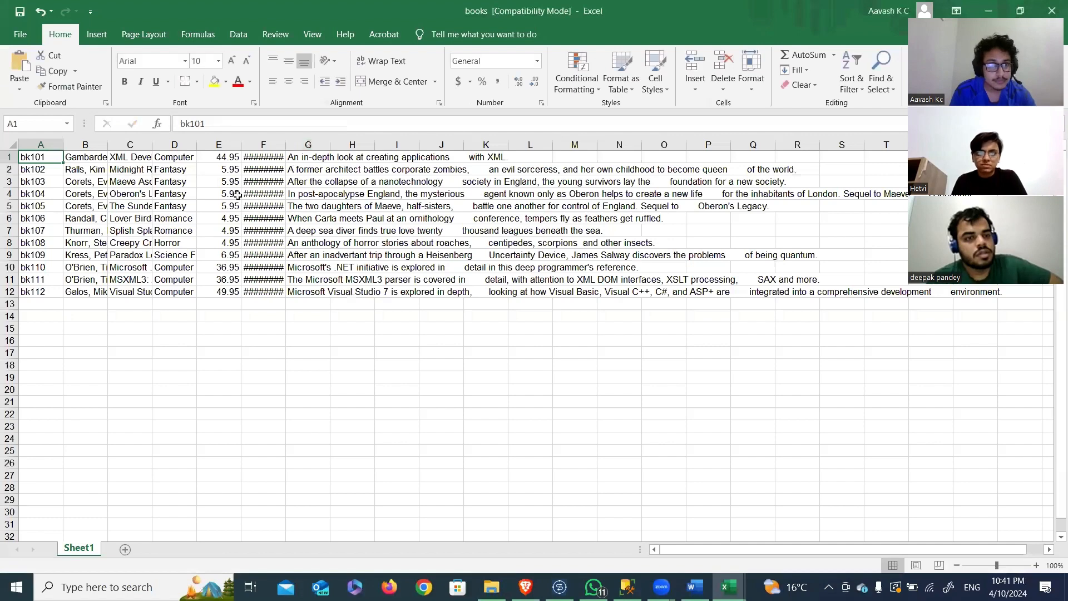
Step: Switch to the TalendAssignment document in Word and read question Q5 about exporting the MSSQL table DimCustomer to Excel
key(alt+Tab)
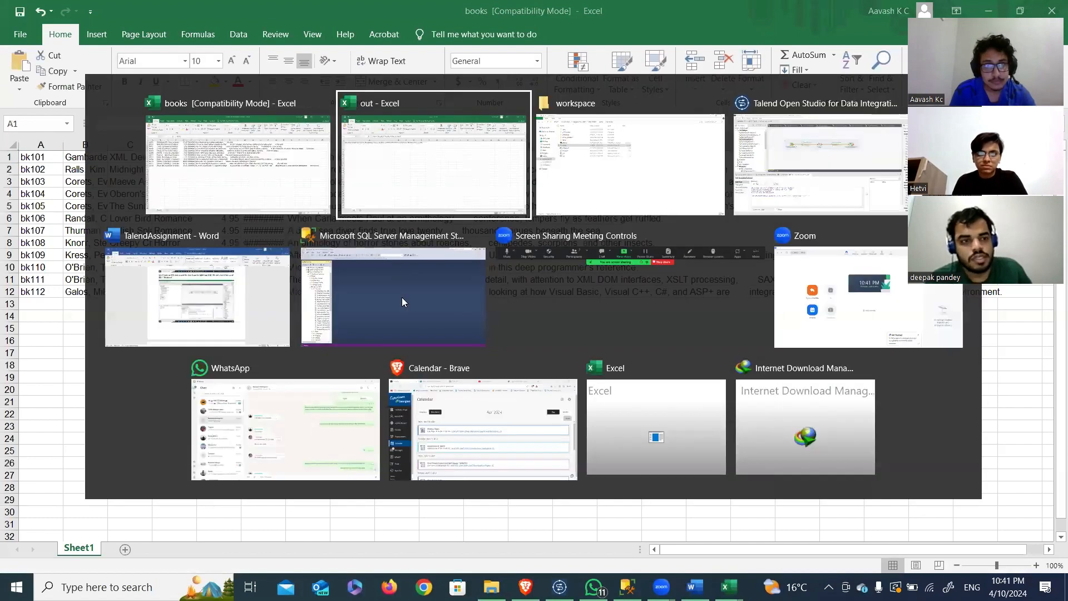
key(alt+Tab)
key(alt+Tab)
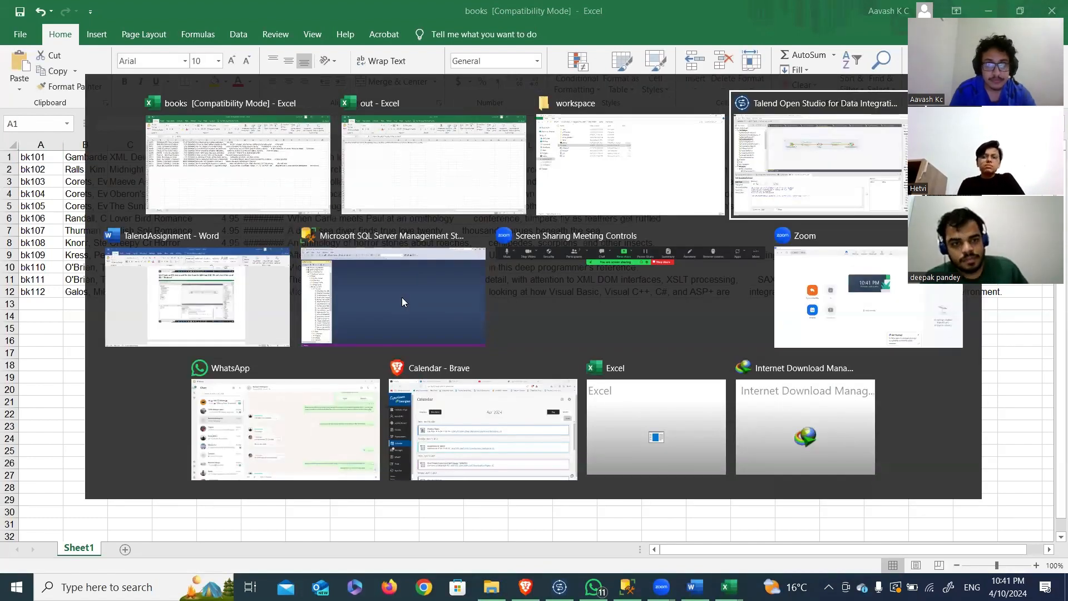
key(alt+Tab)
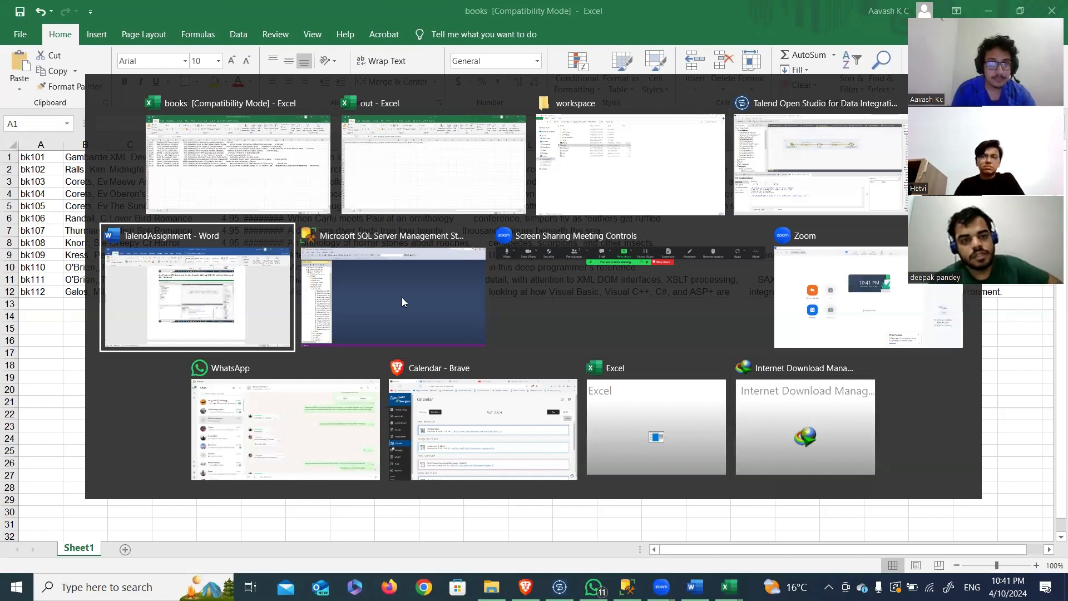
scroll(402, 301, down, 8)
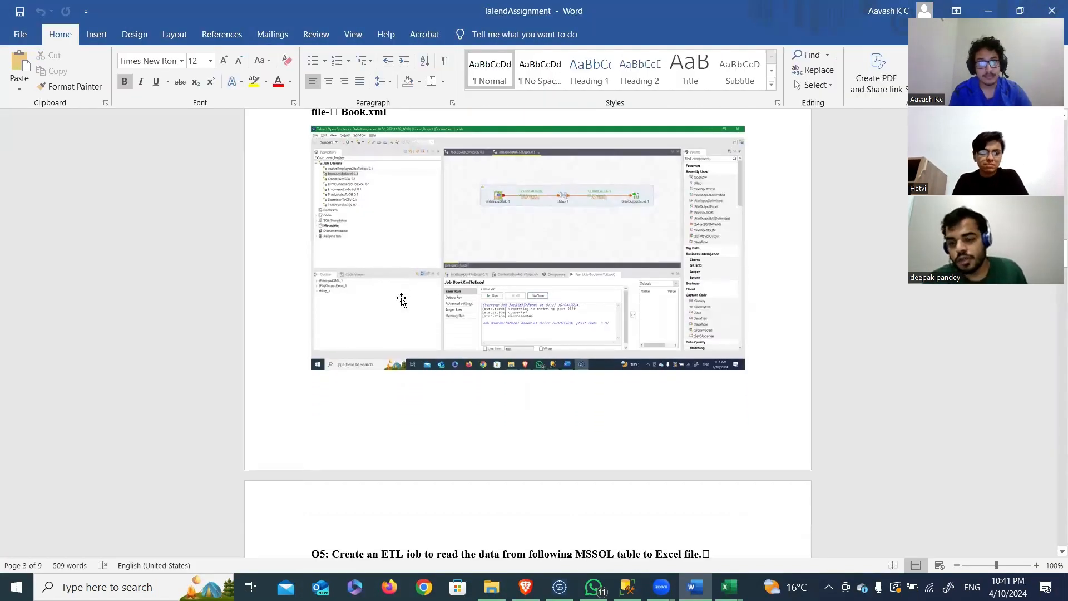
scroll(402, 298, down, 6)
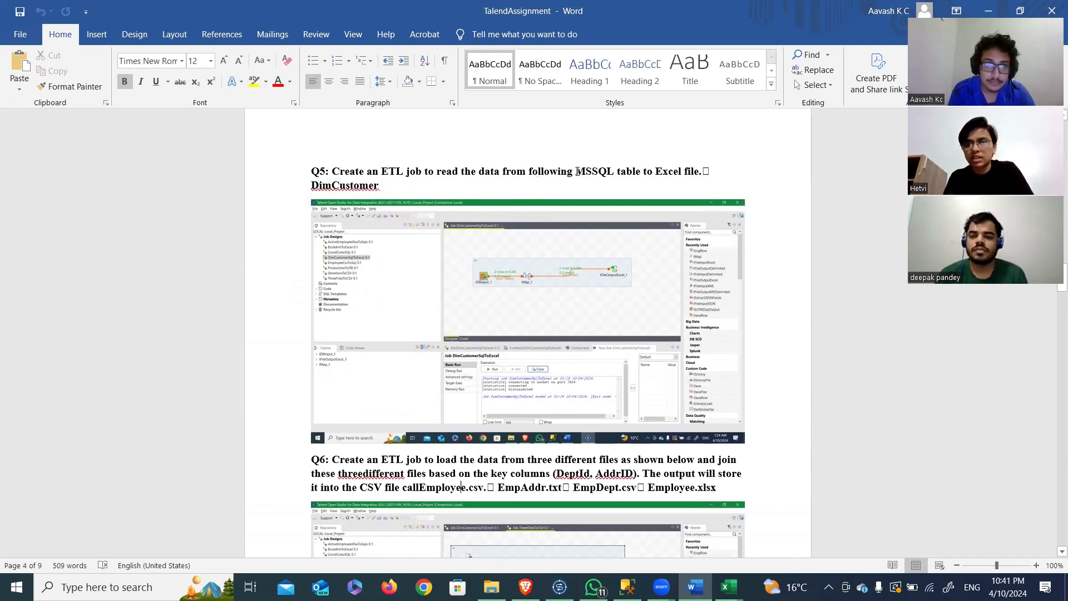
Step: Switch to Talend Open Studio, display the DimCustomerSqlToExcel job and review the table and query settings of tDBInput_1
key(alt+Tab)
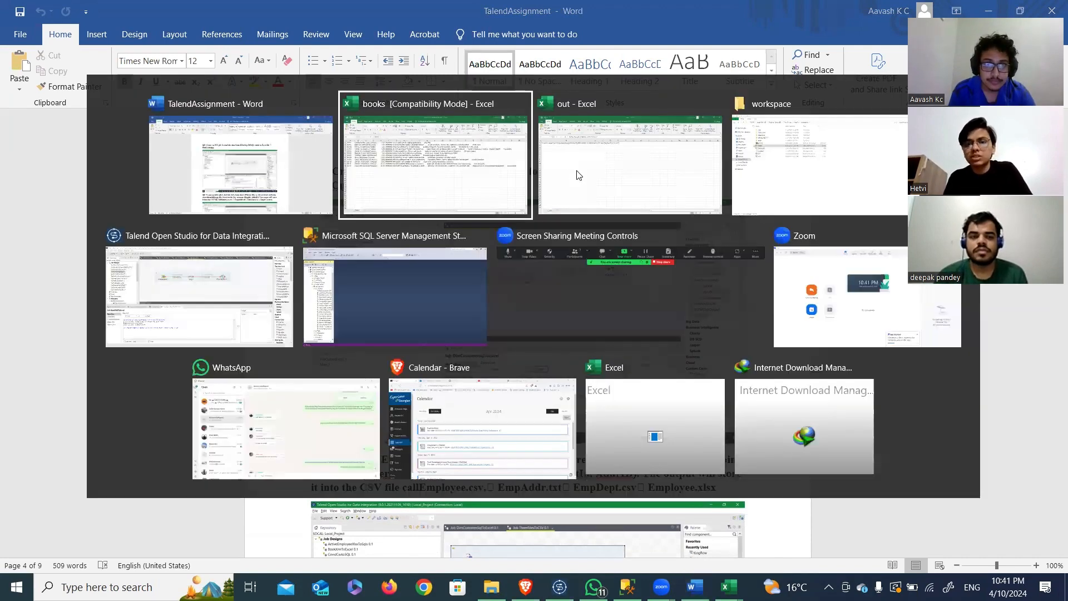
click(289, 287)
click(590, 63)
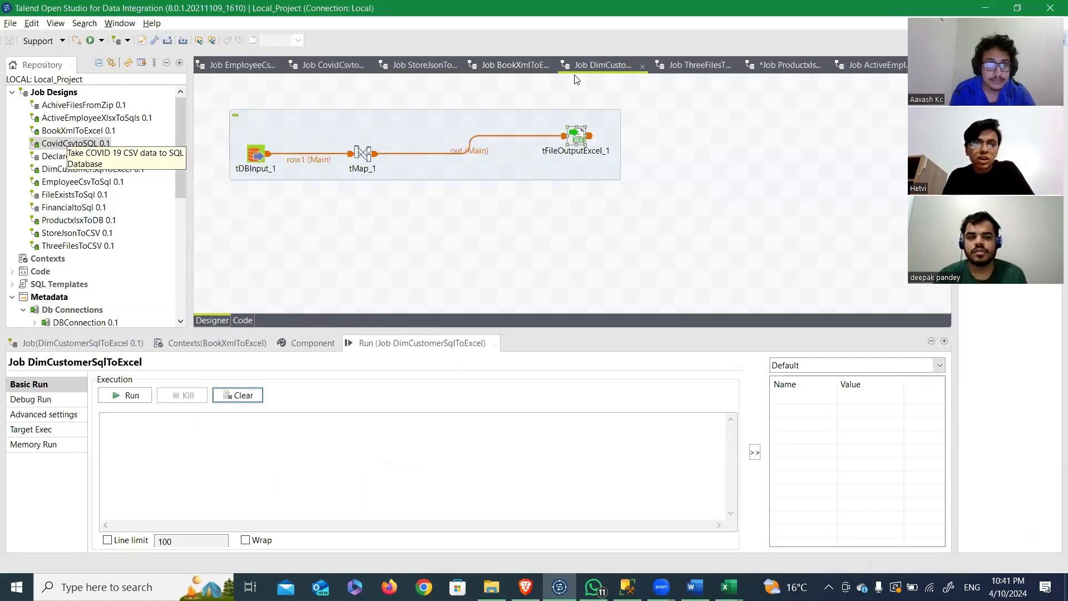
click(259, 157)
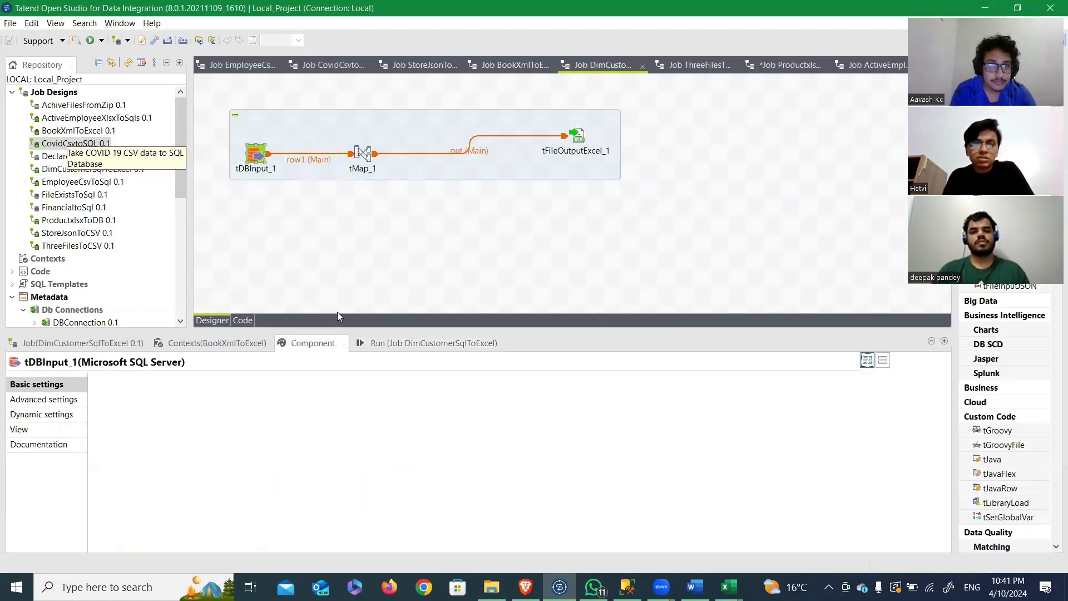
scroll(357, 418, down, 3)
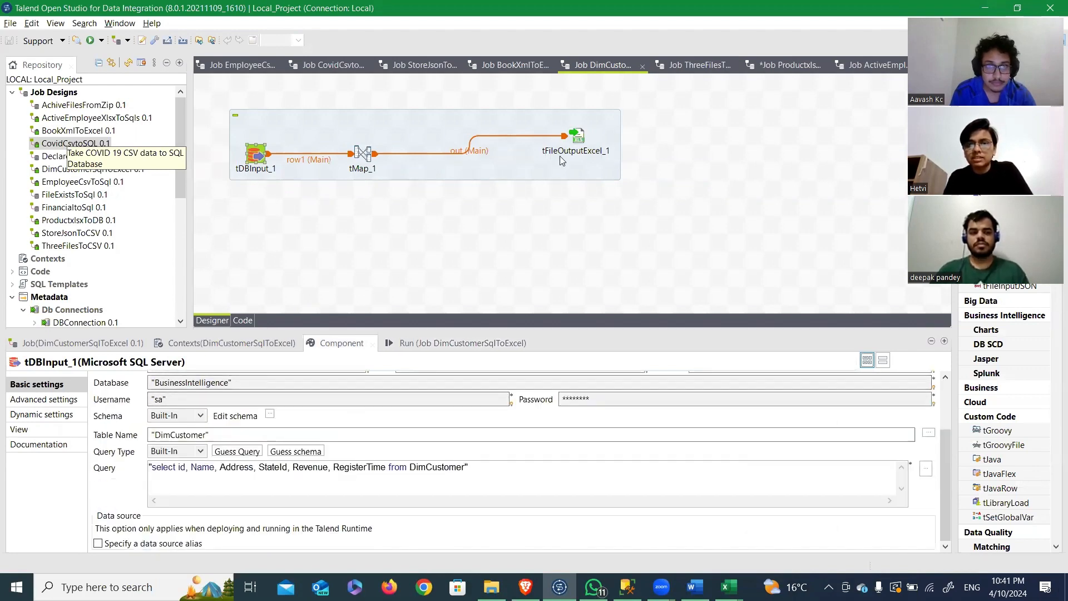
Step: Run the DimCustomerSqlToExcel job and select the out Excel 97 workbook in the workspace folder
click(456, 343)
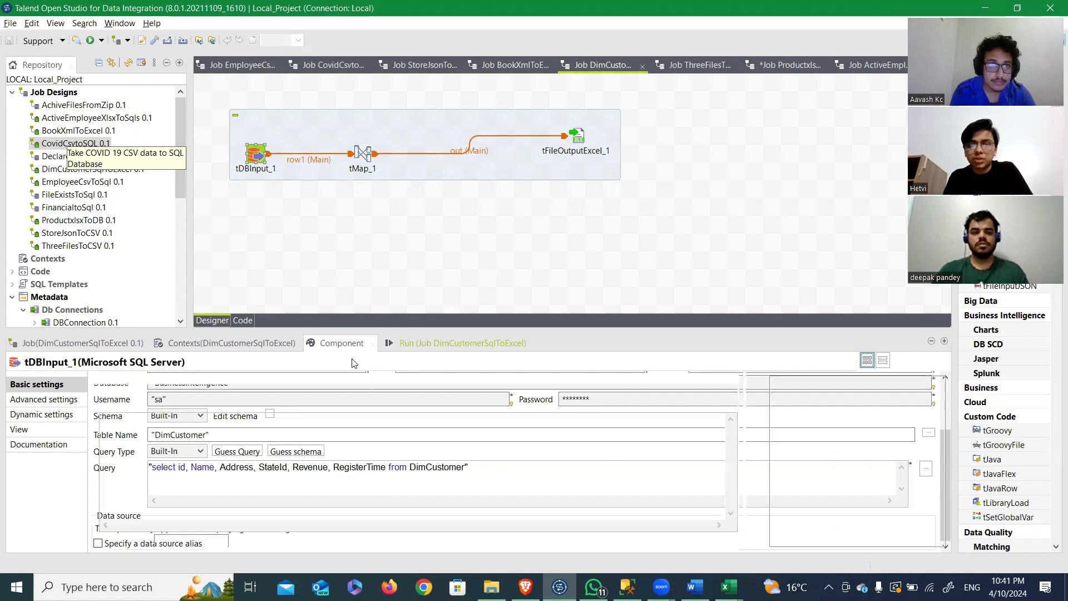
click(150, 394)
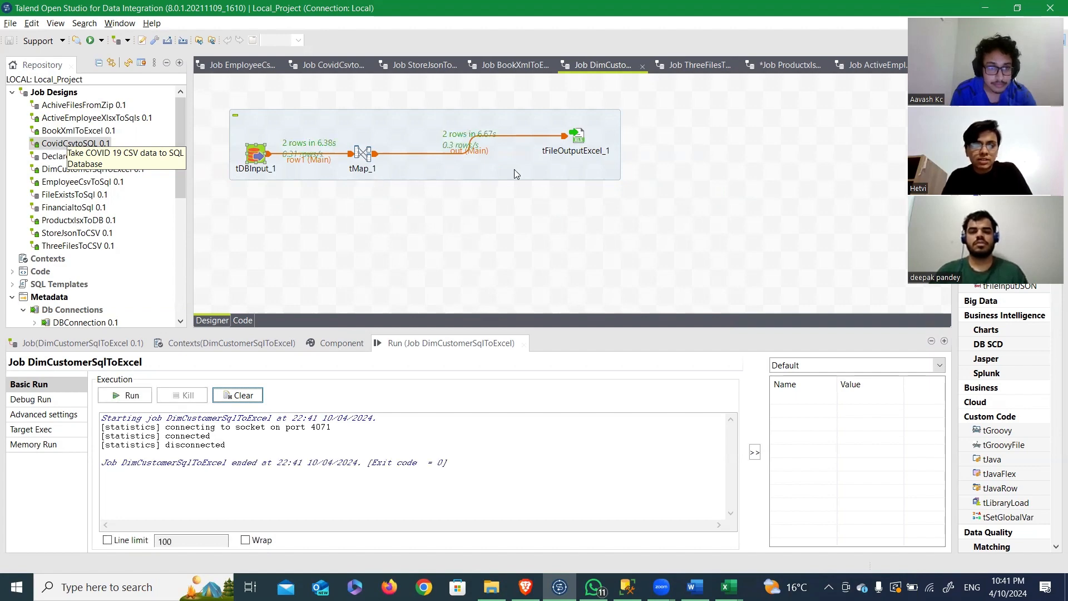
key(alt+Tab)
key(alt+Tab)
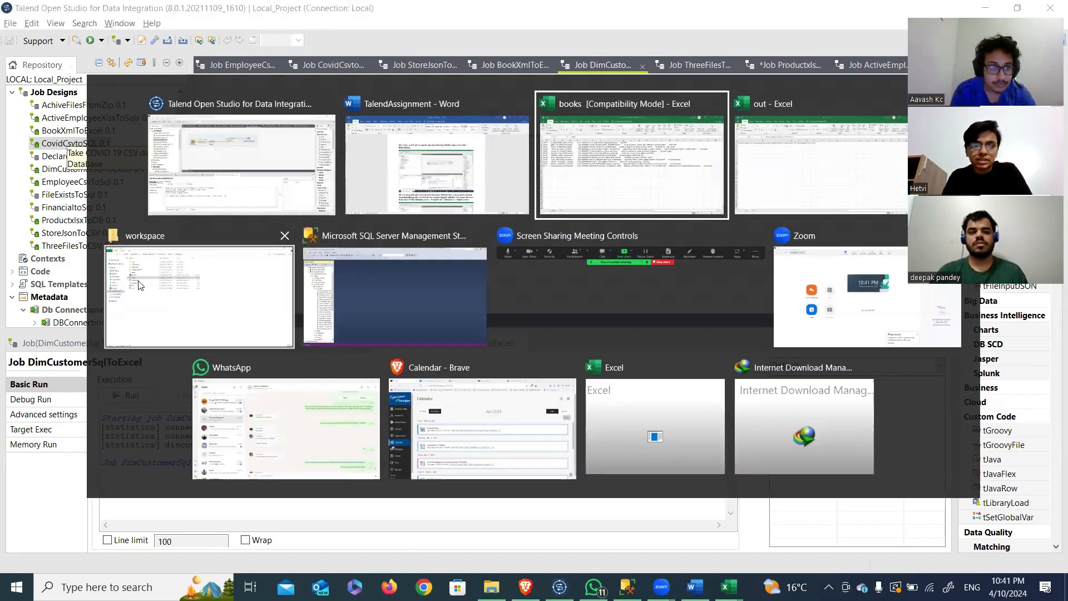
click(200, 267)
click(196, 240)
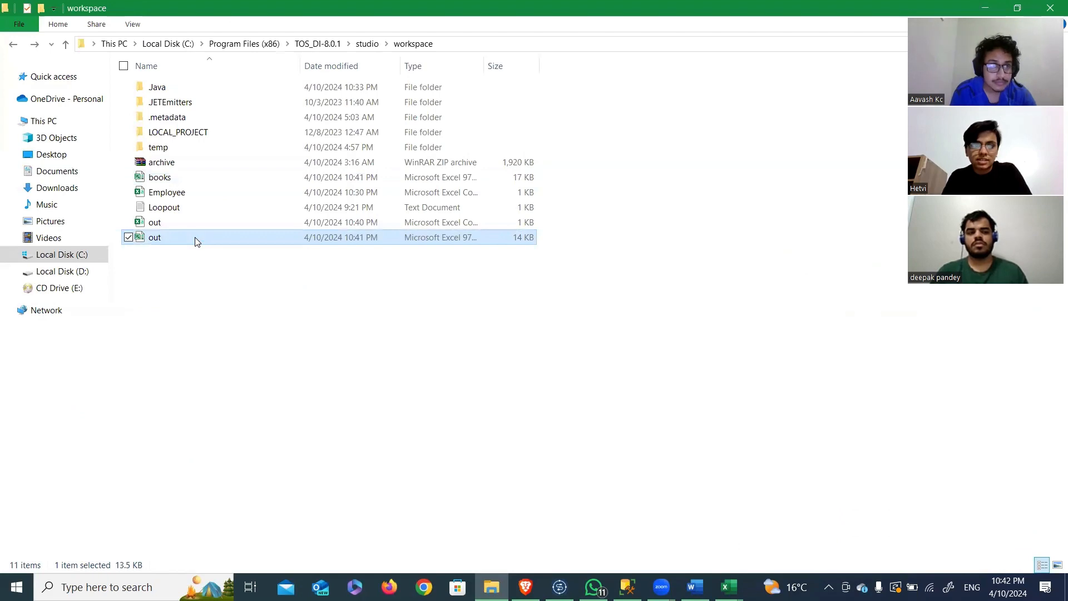
Step: Return to Talend Open Studio and check the output file path of tFileOutputExcel_1 in the DimCustomerSqlToExcel job
key(alt+Tab)
key(alt+Tab)
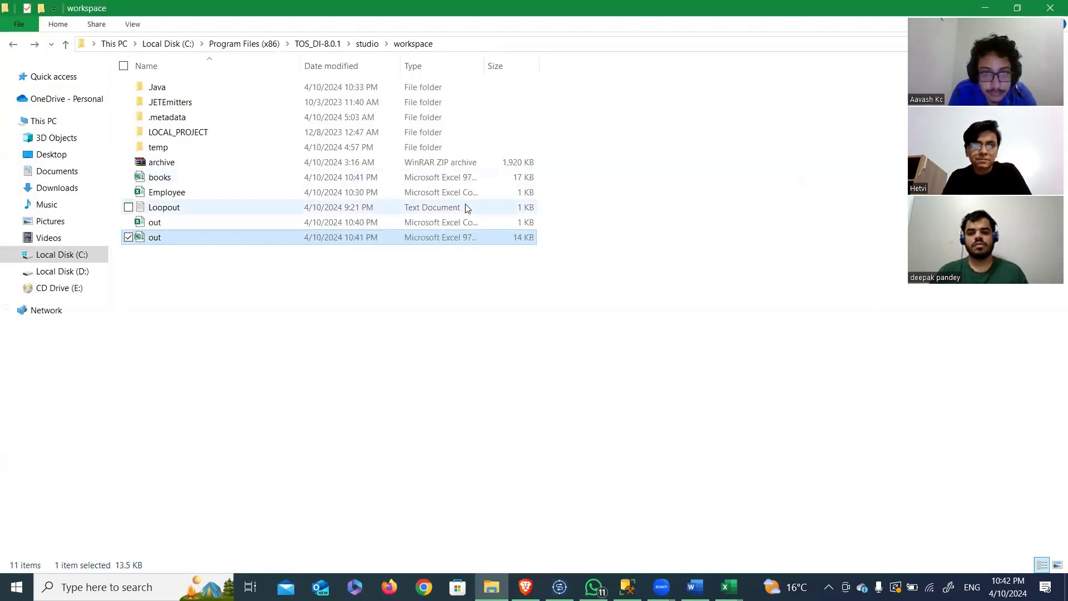
key(alt+Tab)
click(637, 161)
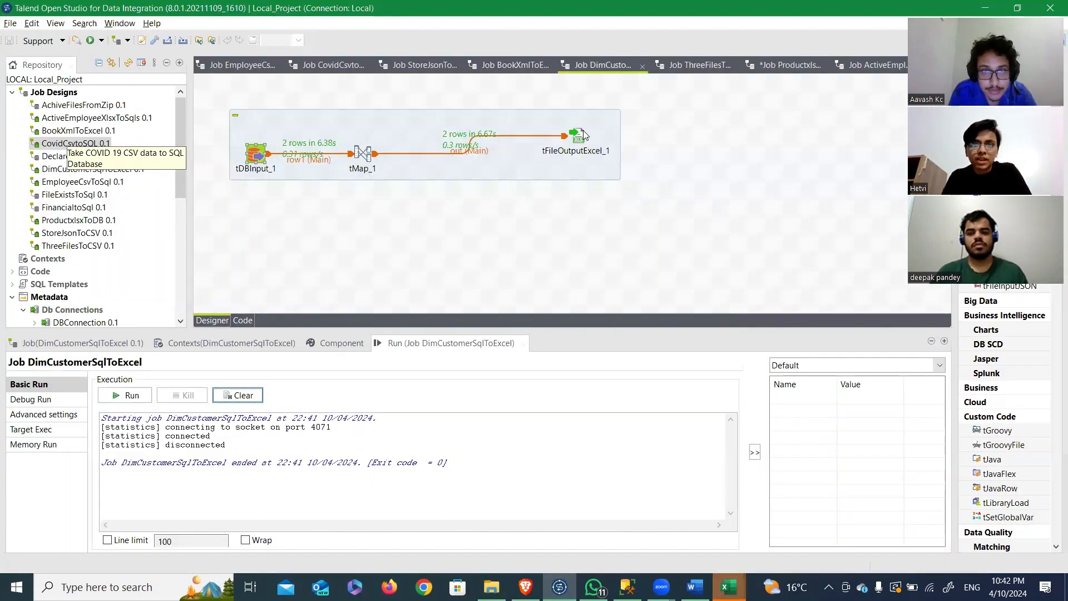
double_click(579, 136)
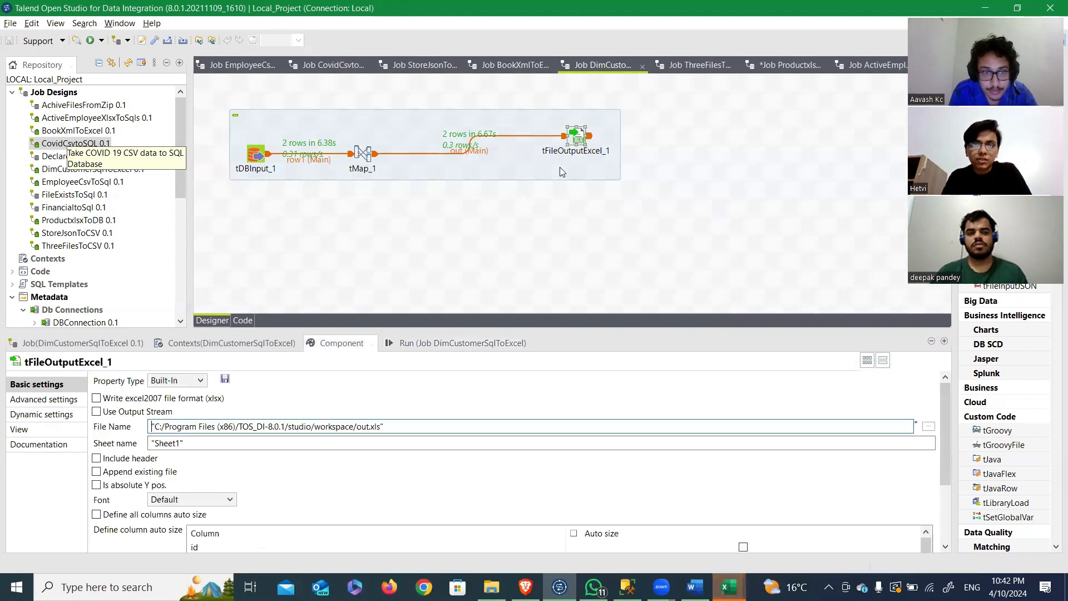
Step: Open the out.xls workbook from the workspace folder in Excel to check the exported DimCustomer rows
key(alt+Tab)
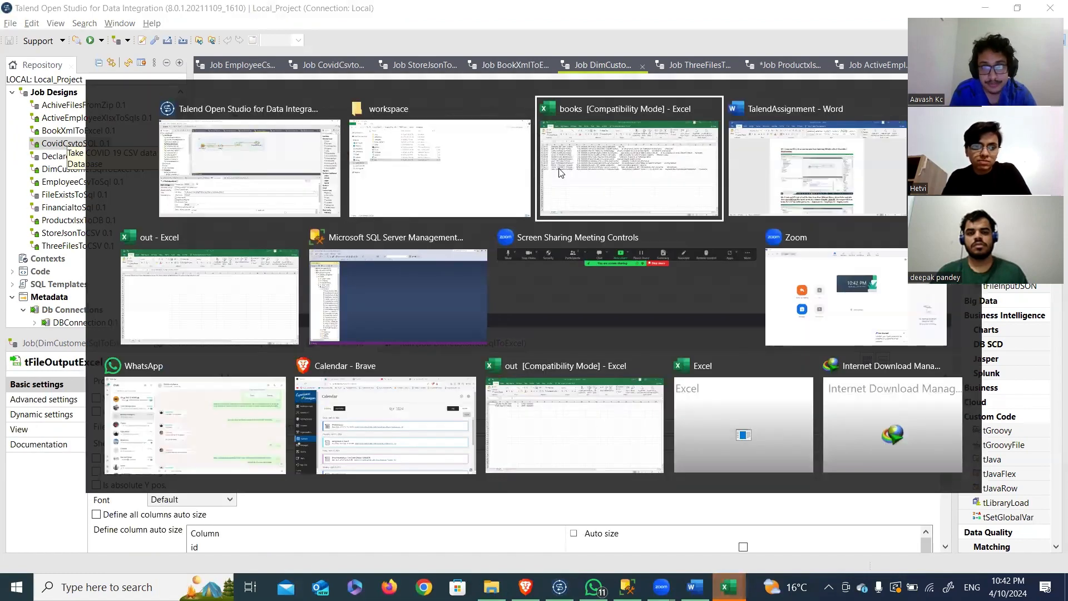
click(431, 172)
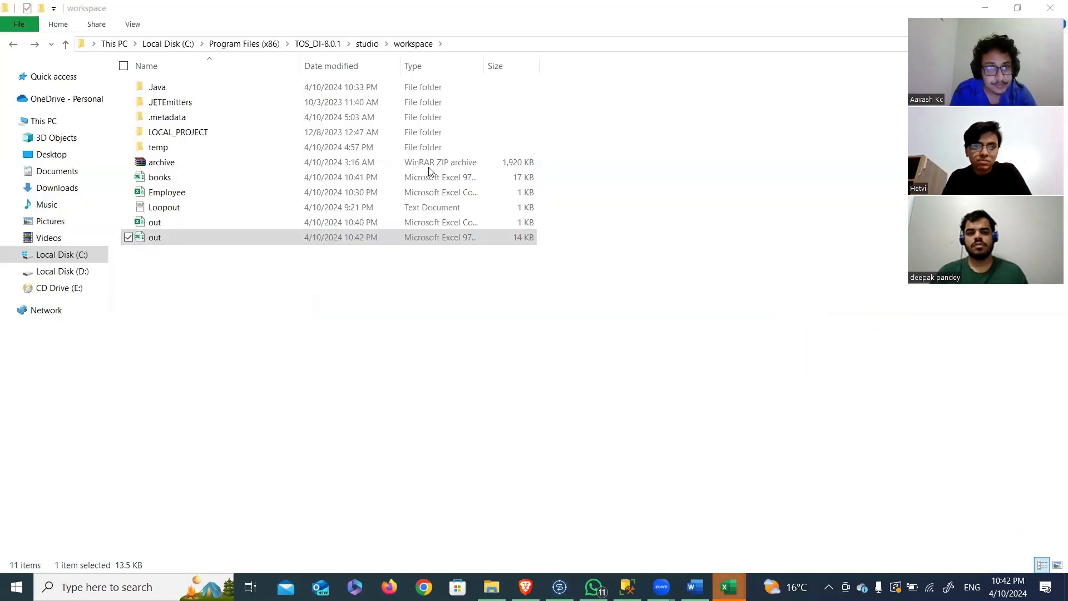
double_click(233, 237)
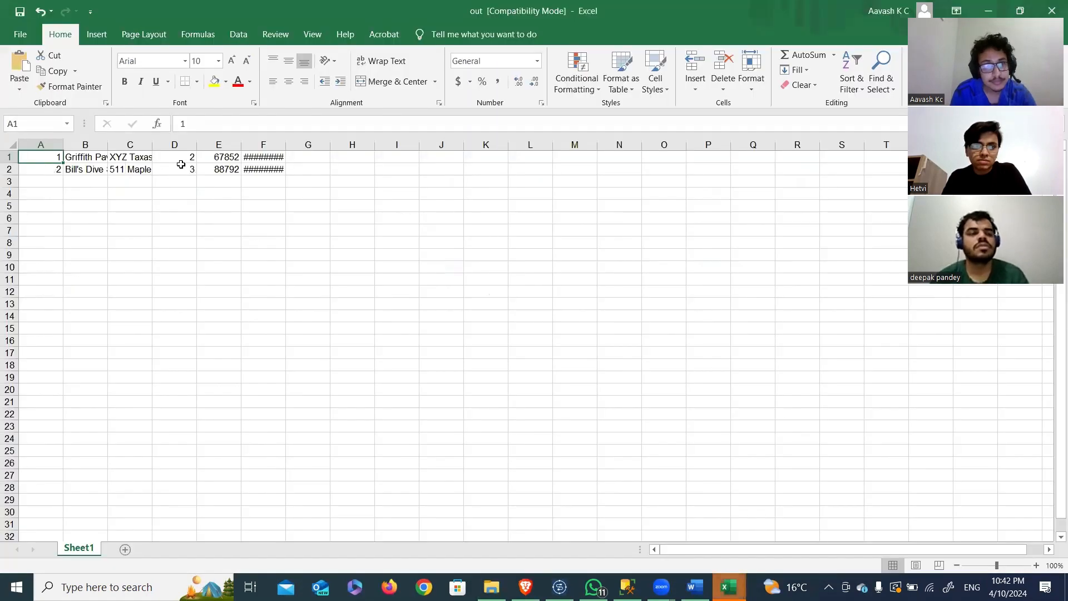
Step: Switch to the TalendAssignment document in Word and read question Q6 about joining three employee files into a CSV file
key(alt+Tab)
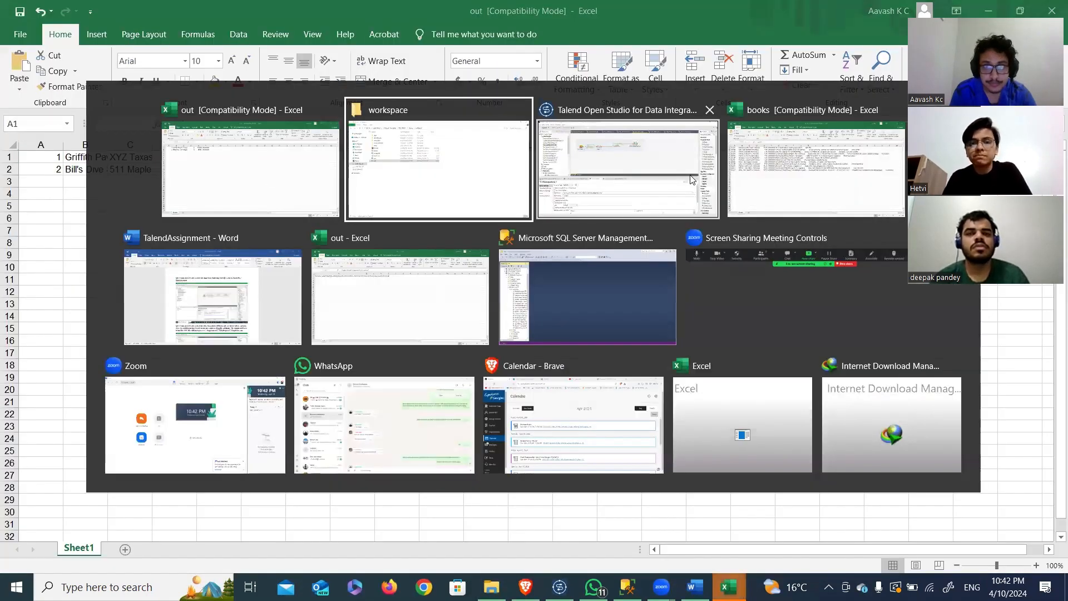
click(242, 265)
scroll(426, 304, down, 9)
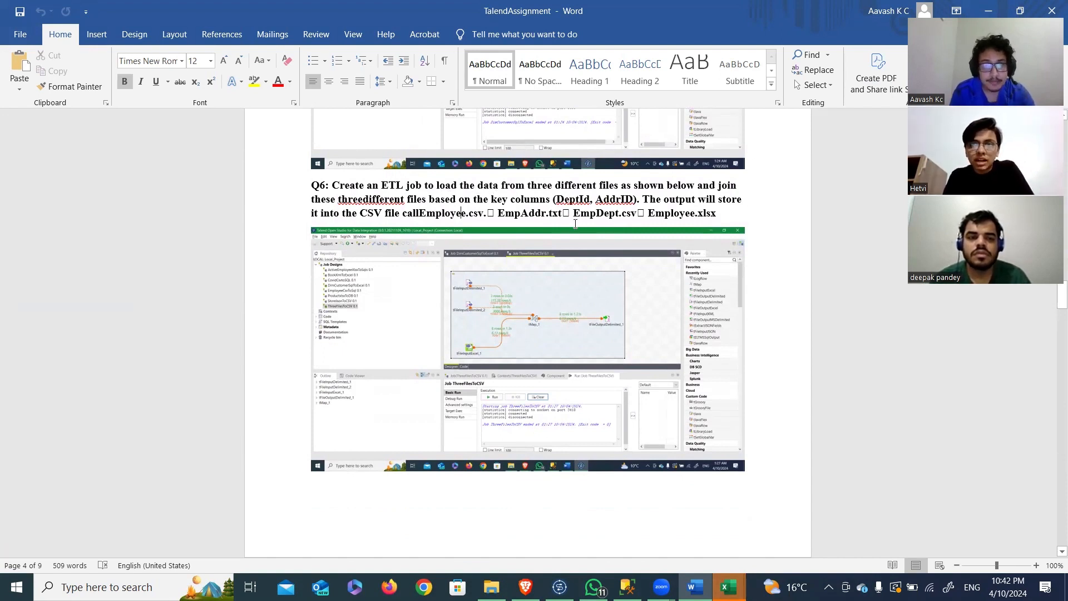
Step: Switch back to Talend Open Studio and display the ThreeFilesToCSV job's design
key(alt+Tab)
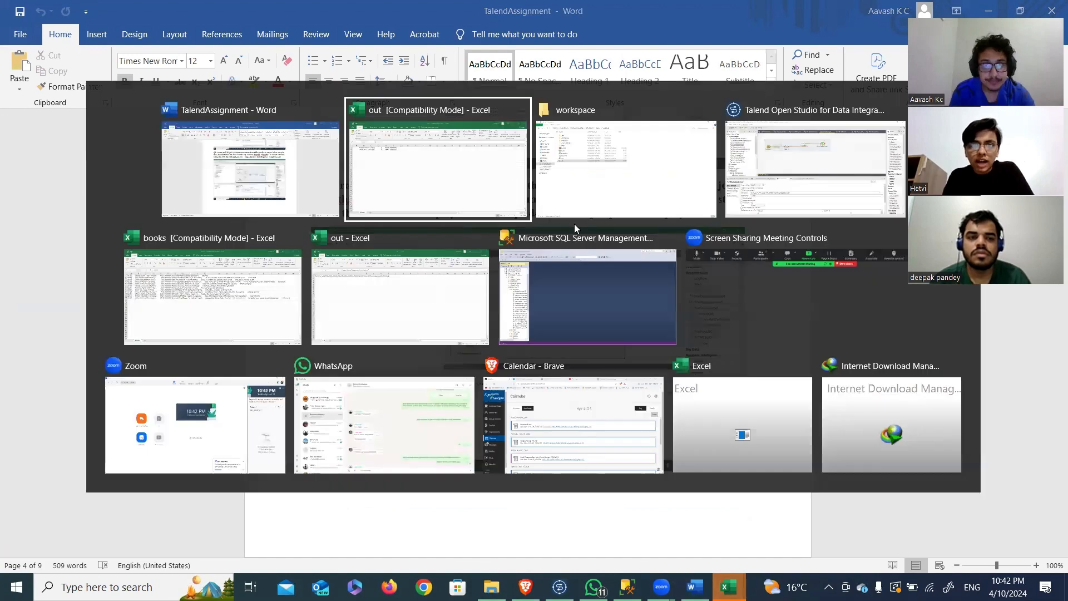
click(763, 155)
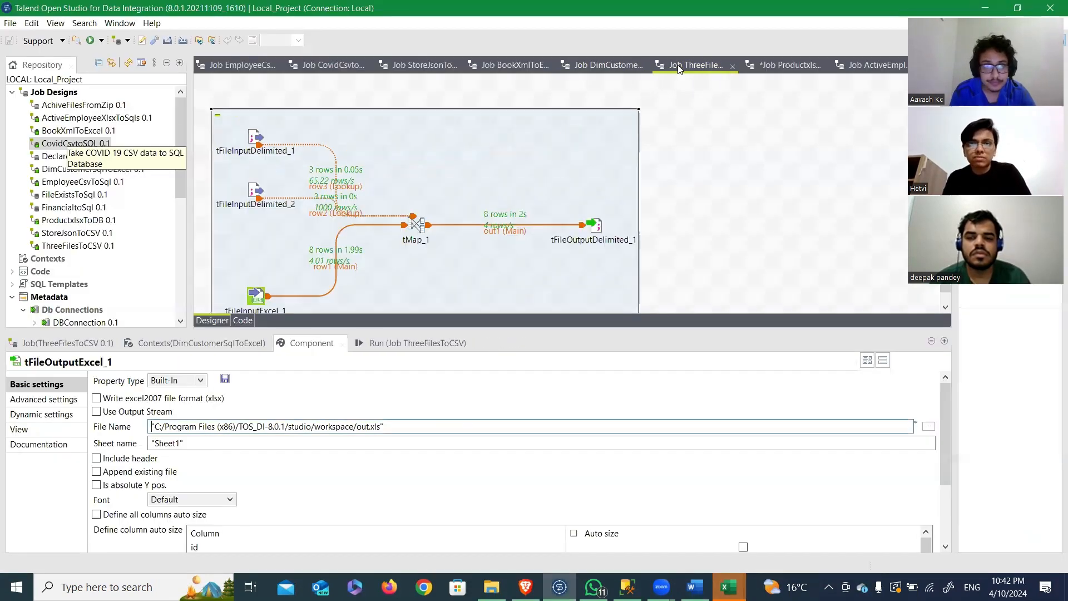
Step: Check the input file settings of tFileInputDelimited_1 and the lookup joins and output mappings in tMap_1 of the ThreeFilesToCSV job
click(458, 239)
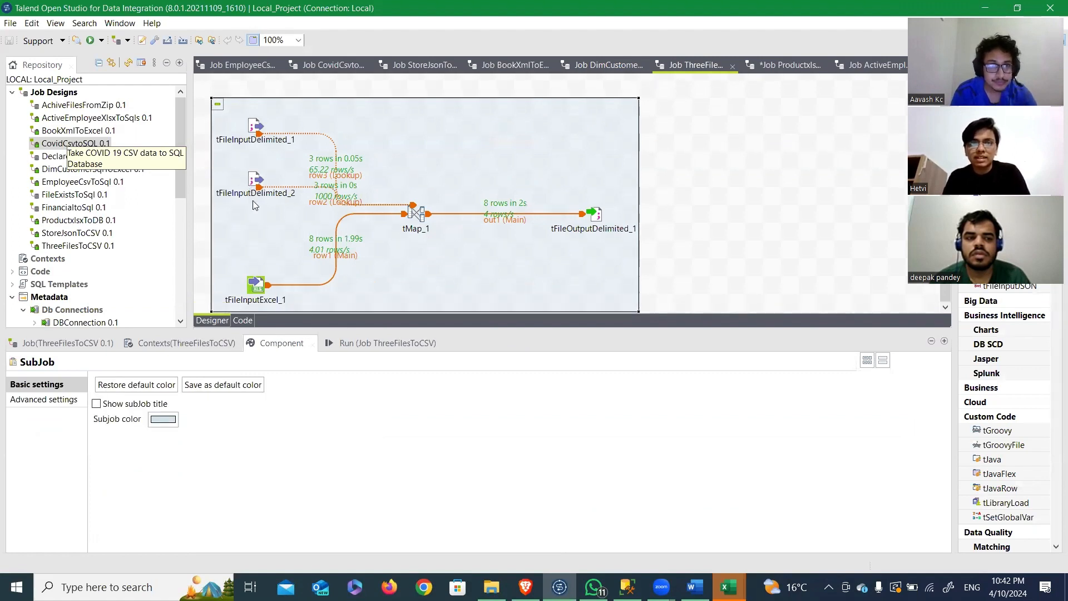
click(254, 131)
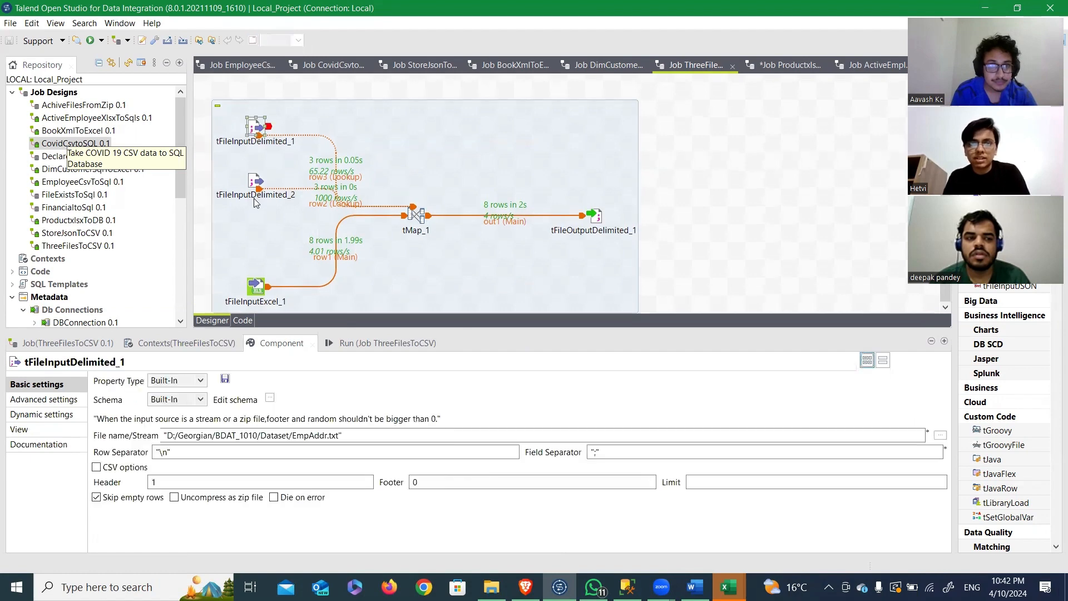
double_click(415, 214)
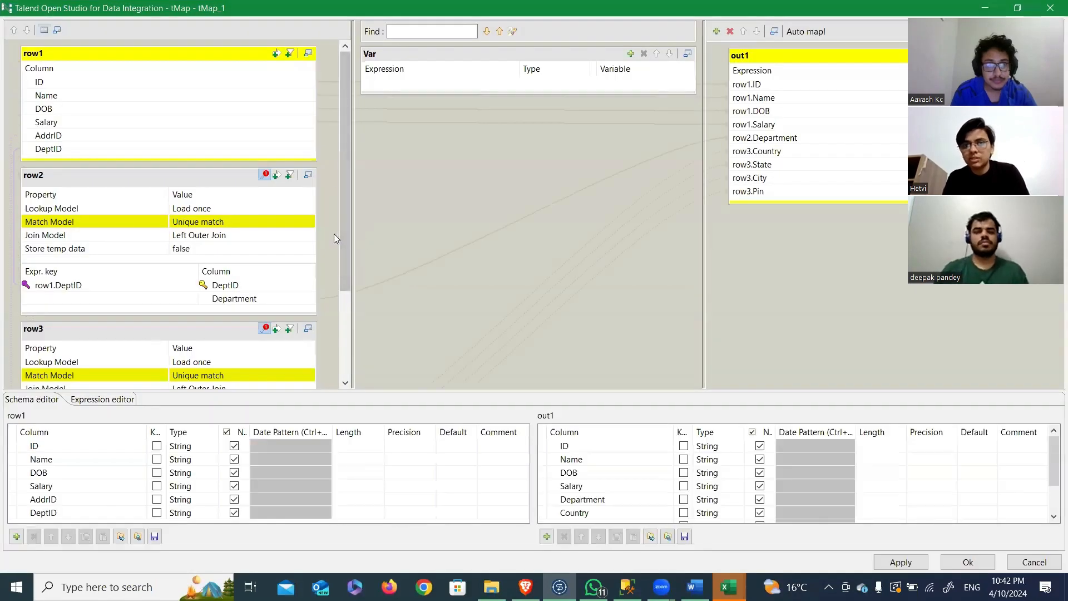
scroll(334, 235, down, 3)
scroll(334, 239, up, 1)
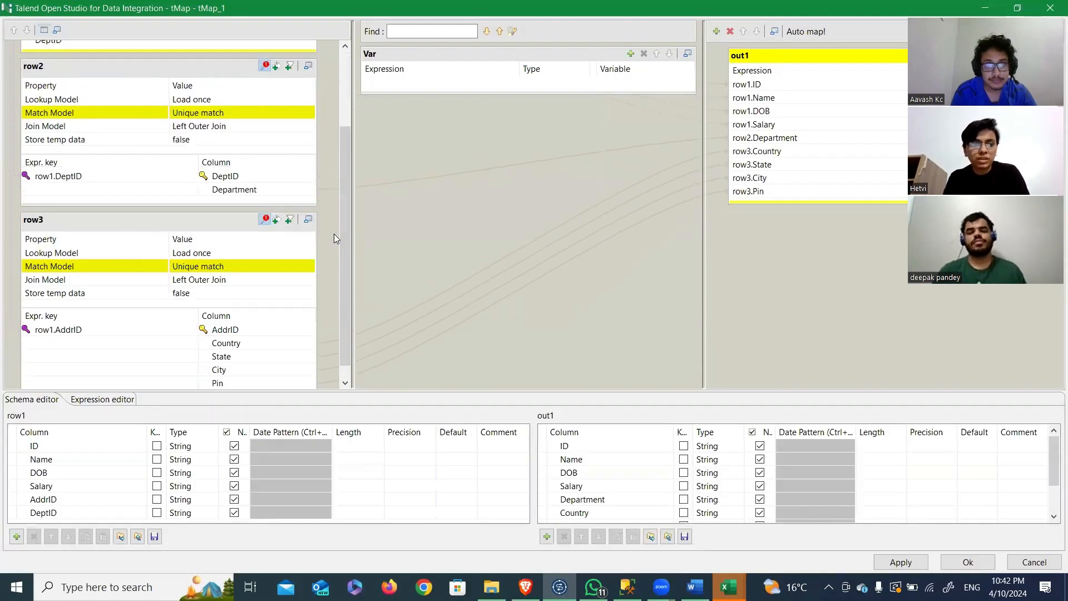
click(1030, 564)
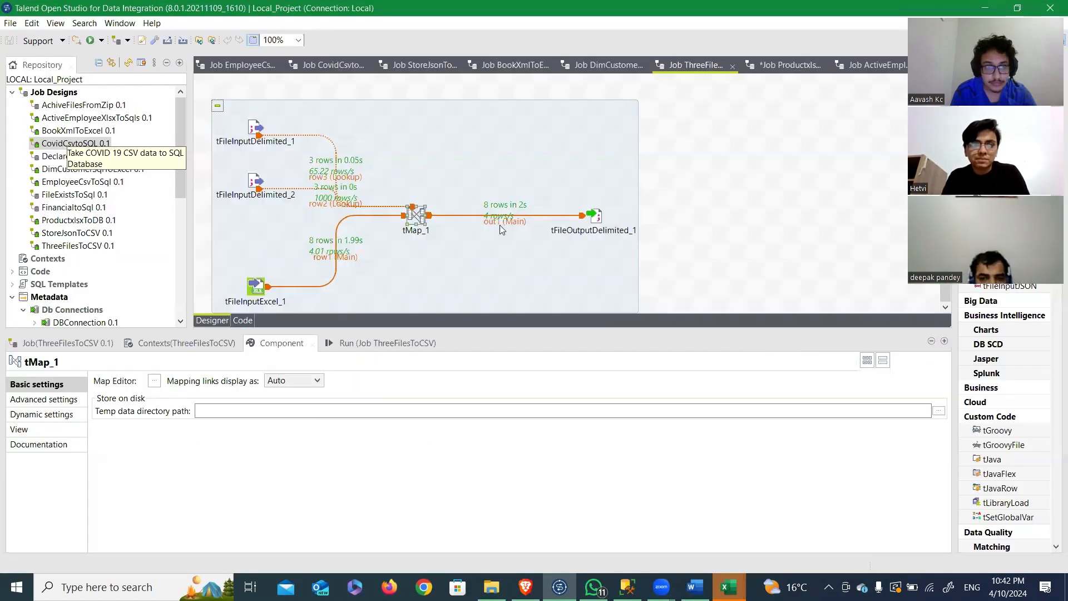
Step: Run the ThreeFilesToCSV job and open the Employee CSV file from the workspace folder in Excel
click(388, 343)
click(143, 395)
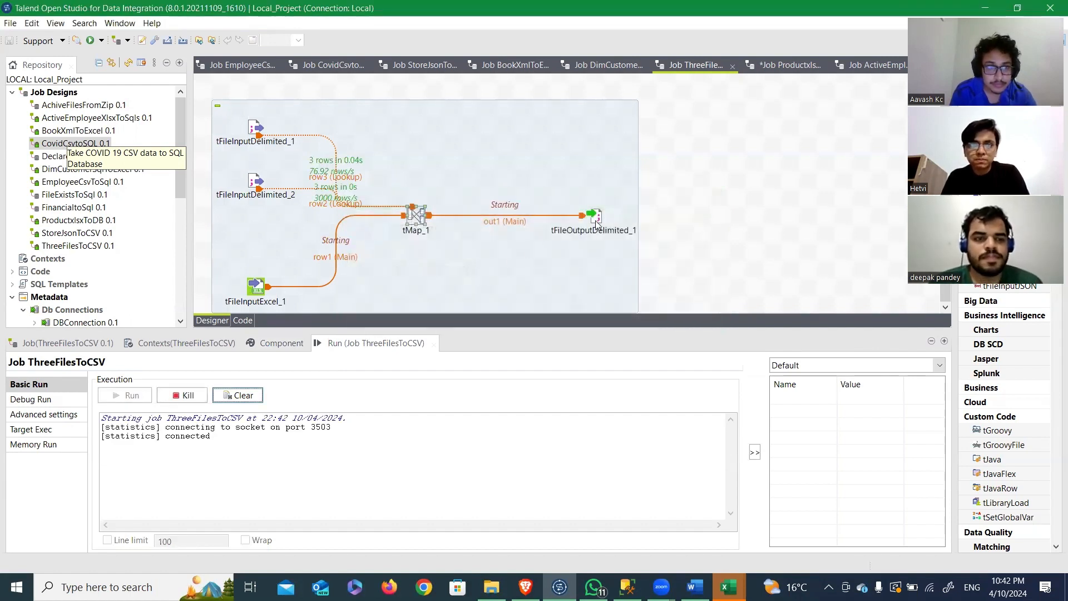
key(super+Tab)
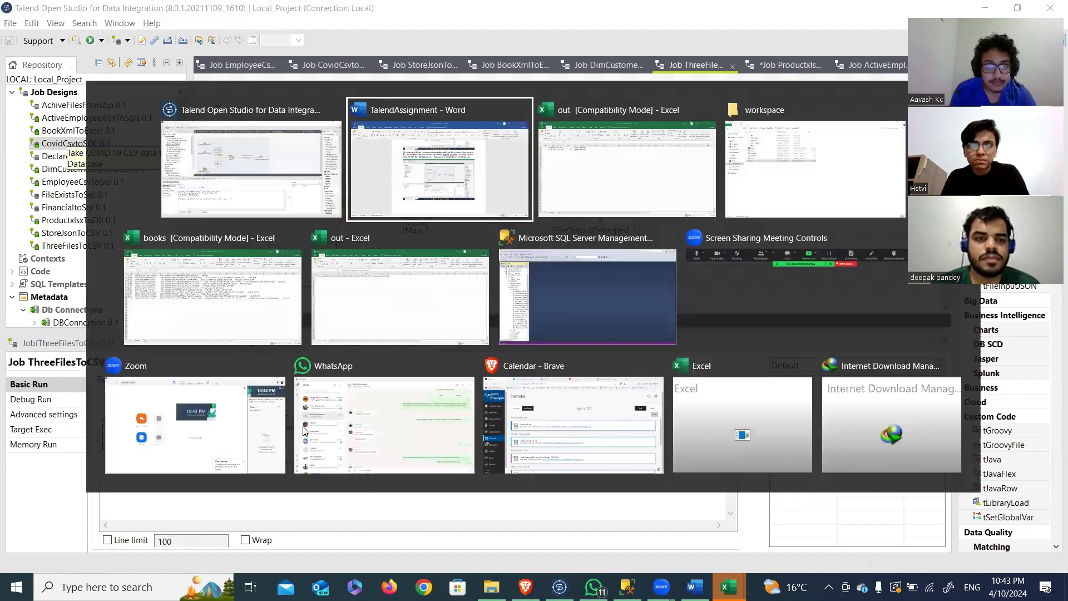
click(781, 169)
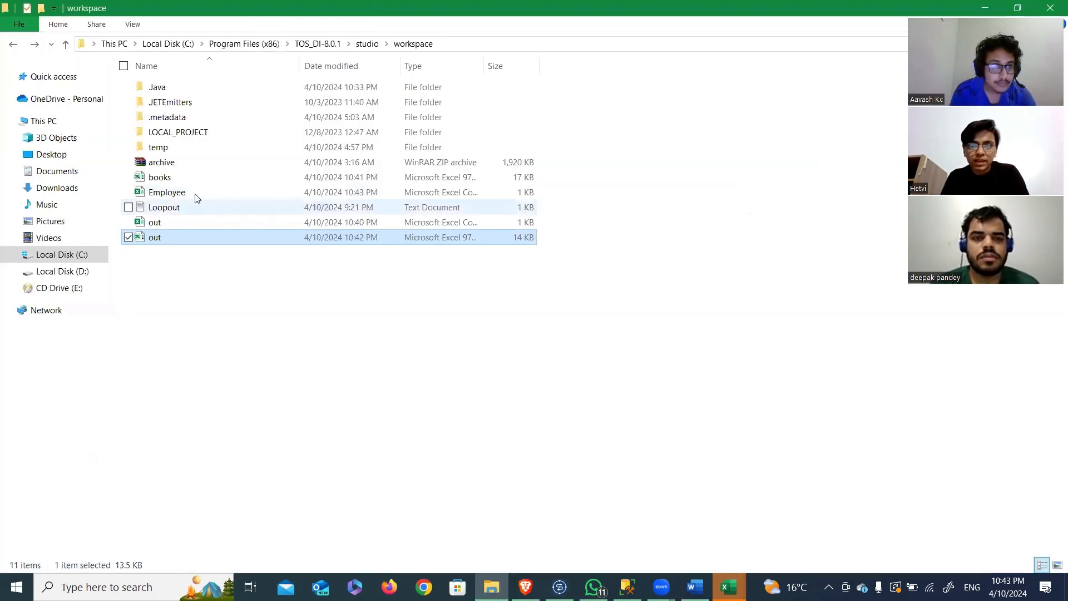
click(188, 193)
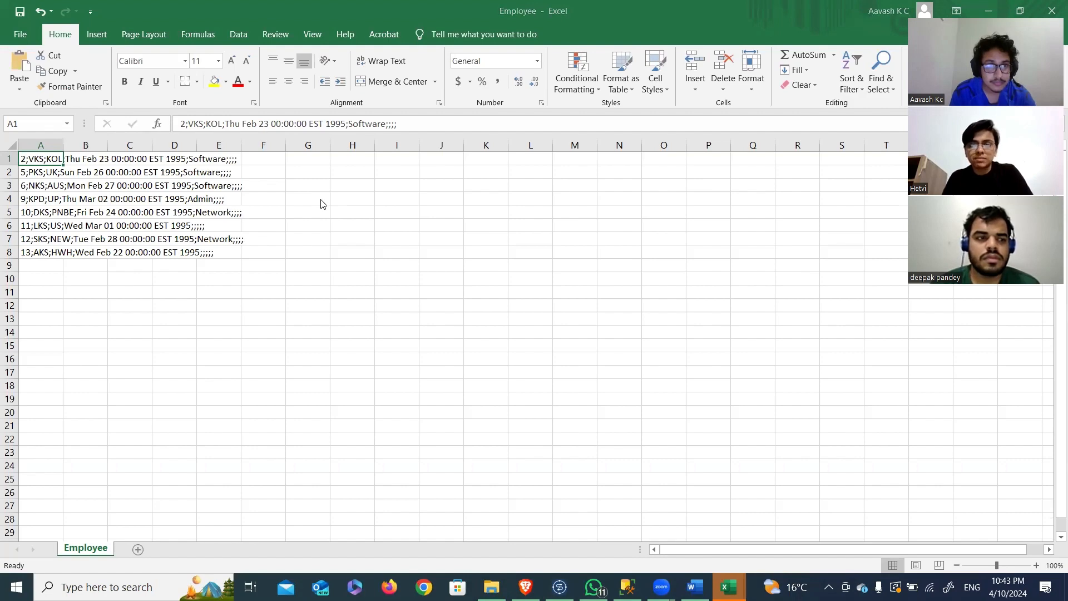
Step: Return to Talend Open Studio and display the ProductxlsxToDB job's design
key(alt+Tab)
click(704, 190)
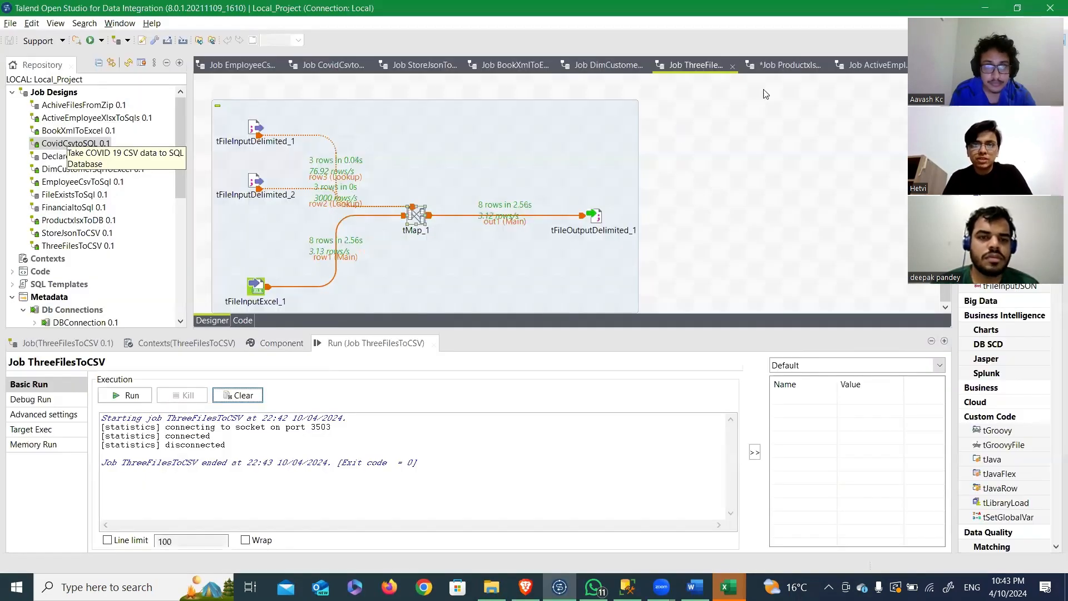
click(794, 76)
Step: Switch to the TalendAssignment document in Word and read question Q7 about joining Product and Order data on ProductID
key(alt+Tab)
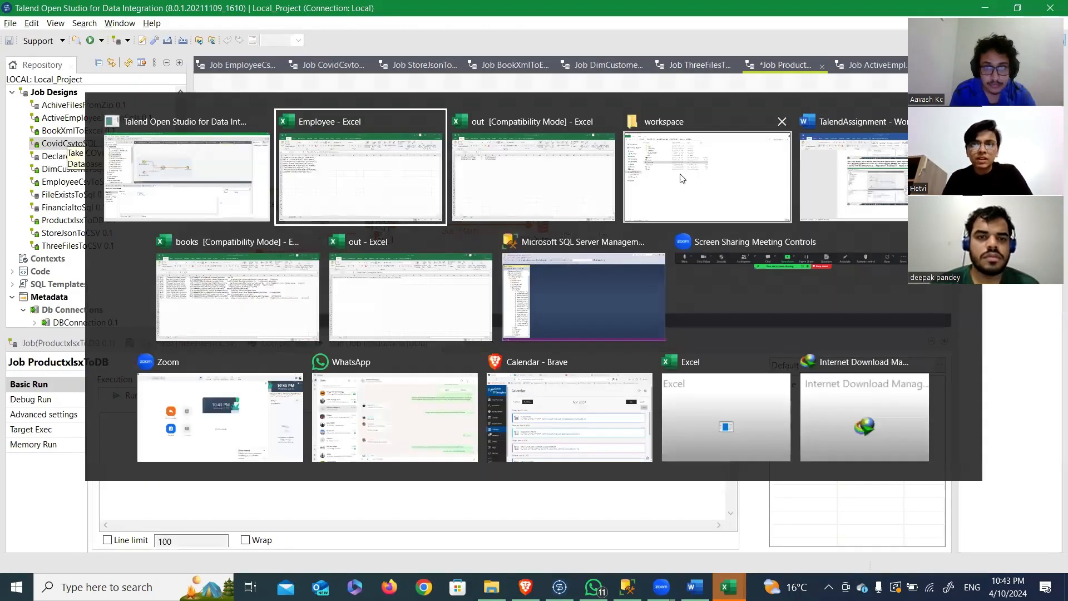
key(alt+Tab)
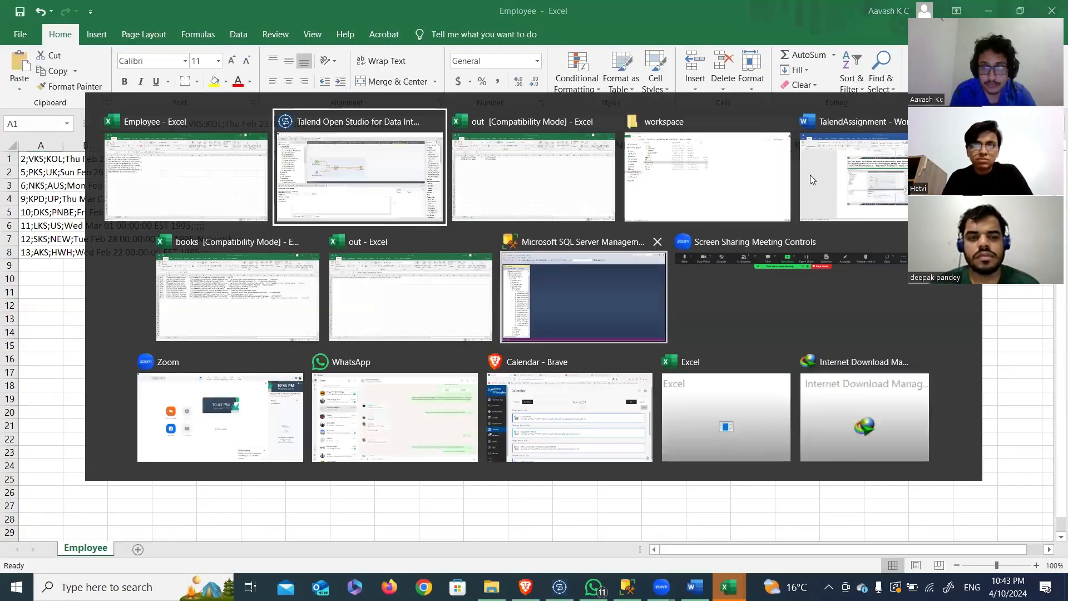
click(833, 165)
scroll(545, 278, down, 10)
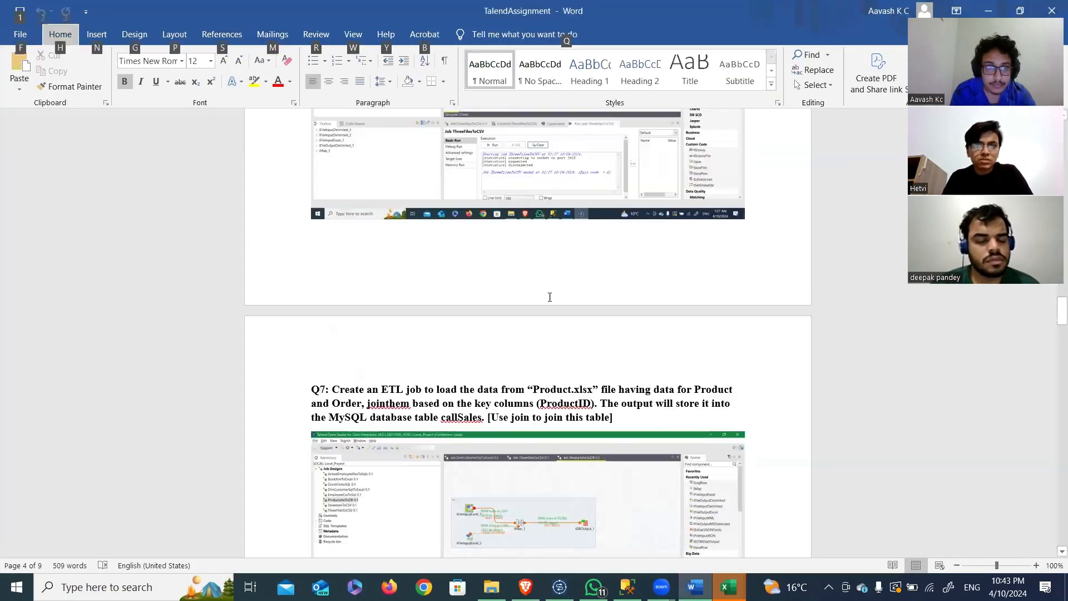
click(543, 263)
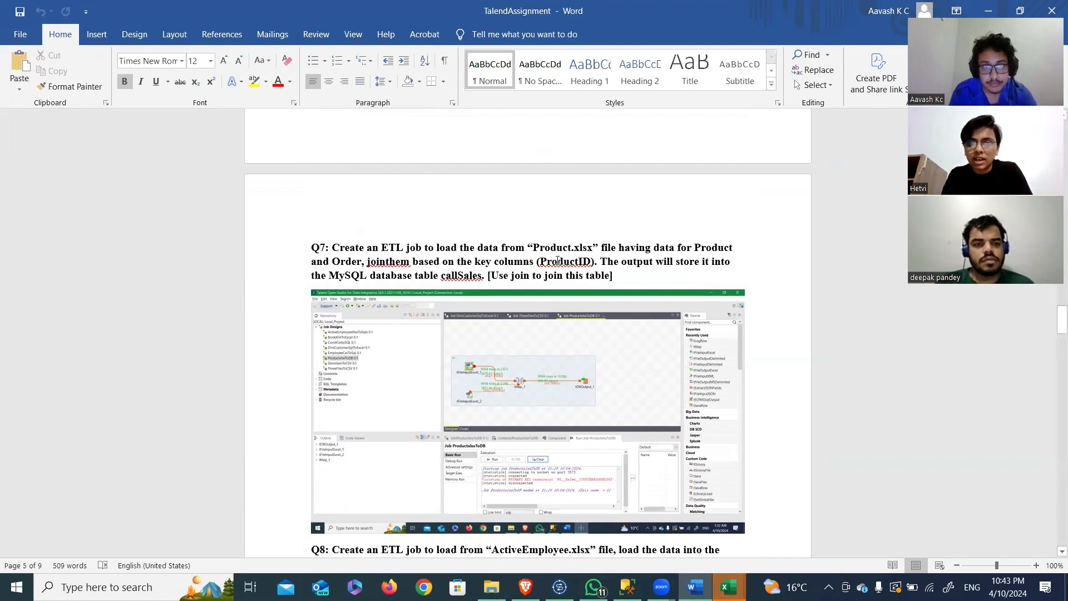
Step: Switch back to Talend Open Studio and examine the row2 join and the row2.Category mapping in tMap_1 of the ProductxlsxToDB job
key(alt+Tab)
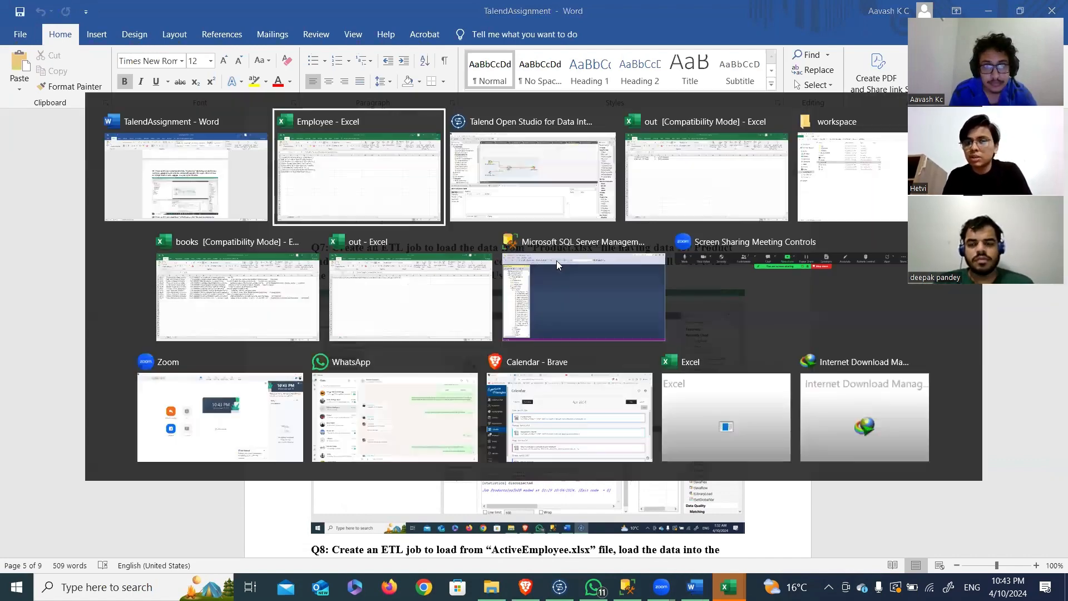
click(571, 219)
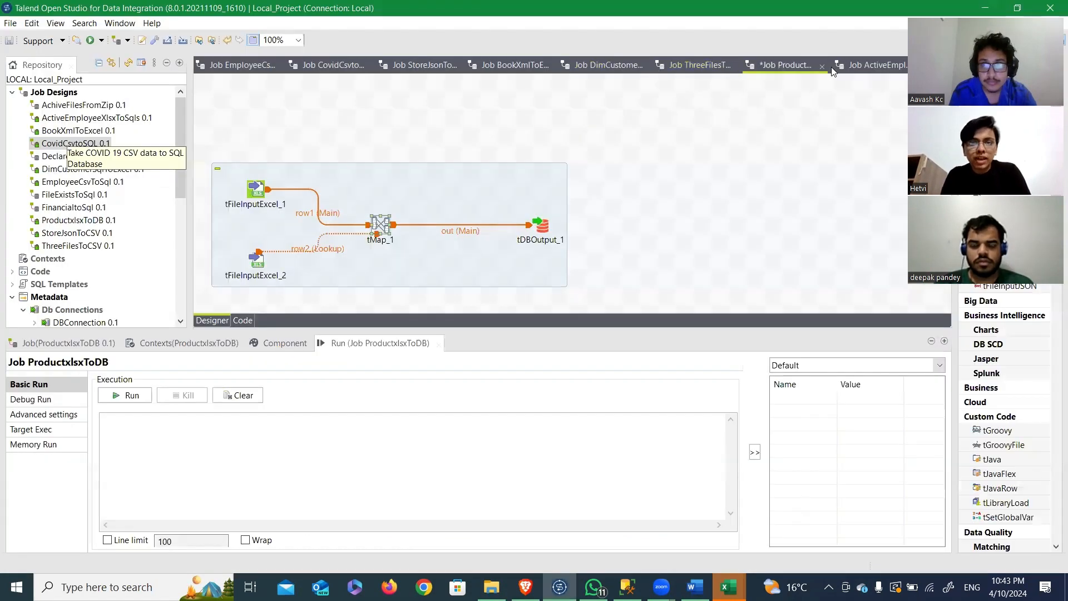
click(412, 193)
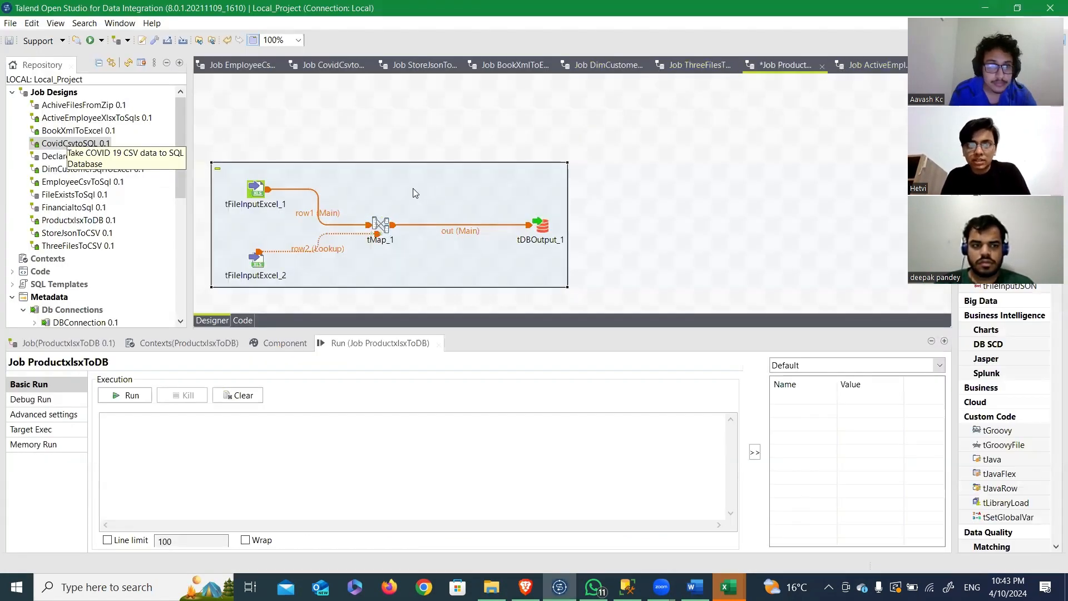
click(379, 229)
double_click(379, 228)
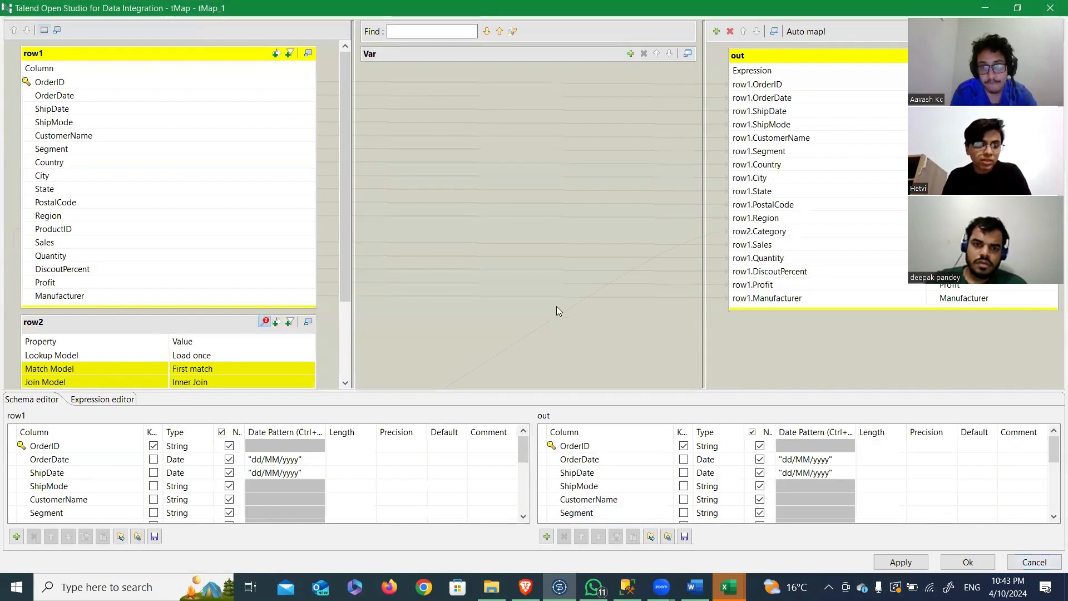
click(759, 230)
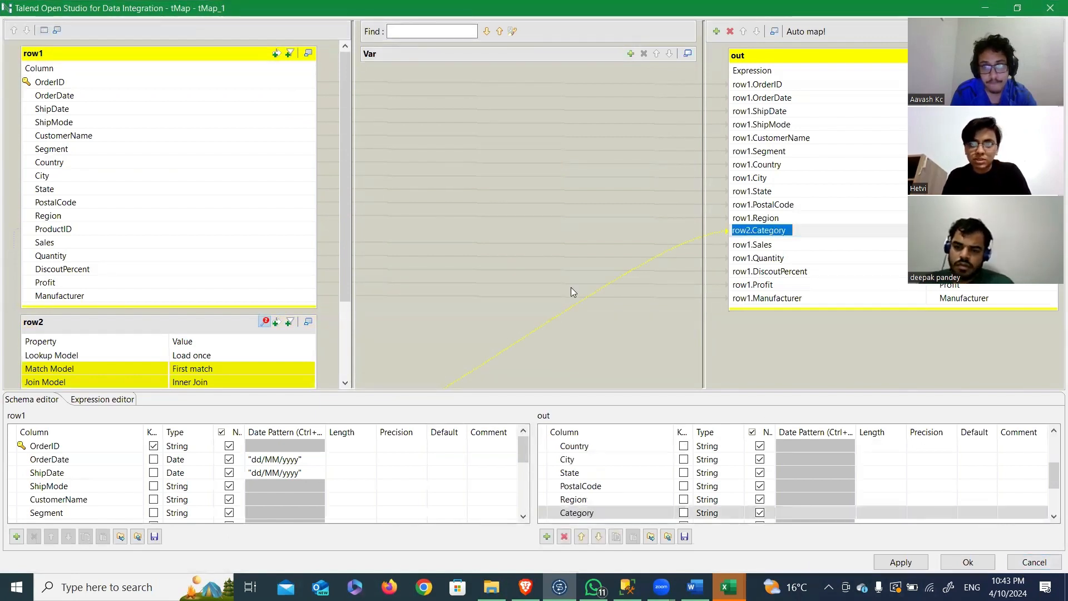
drag(342, 288, 341, 360)
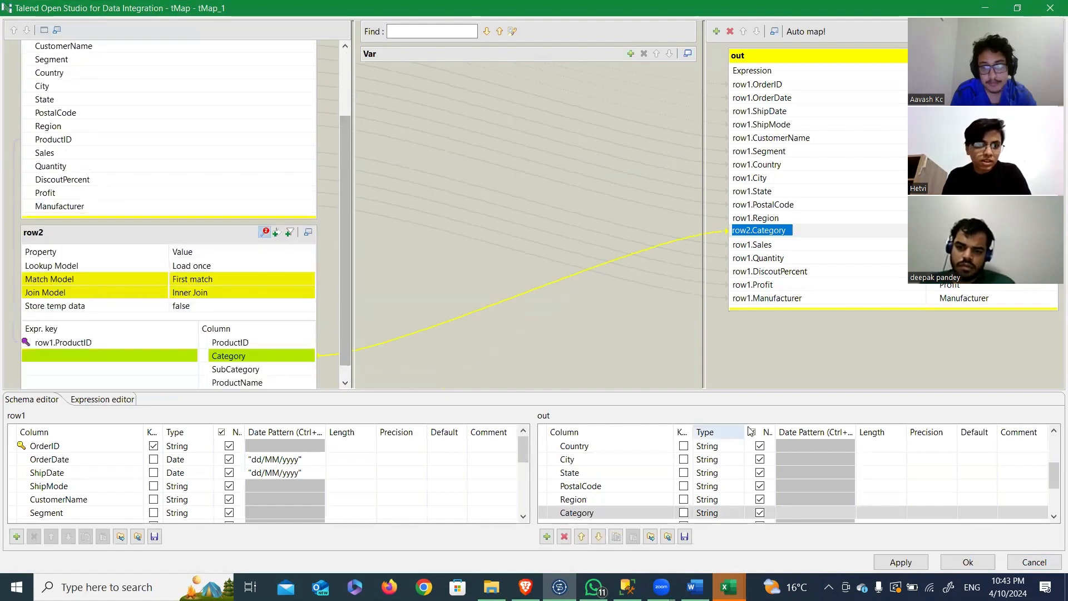
click(1052, 565)
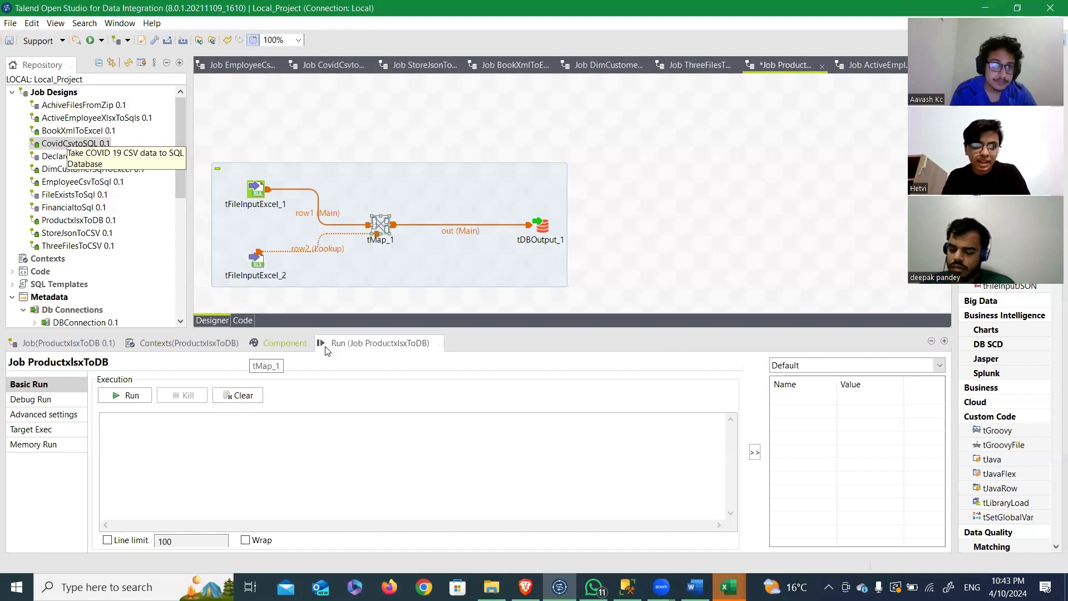
Step: Run the ProductxlsxToDB job and check the target database and table settings of tDBOutput_1
click(125, 395)
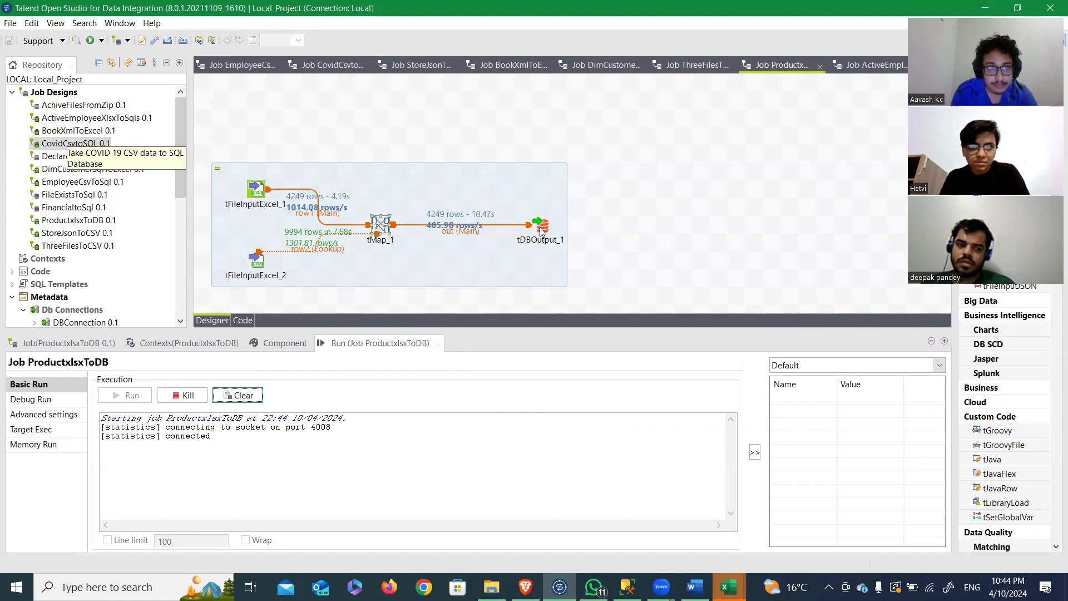
click(541, 232)
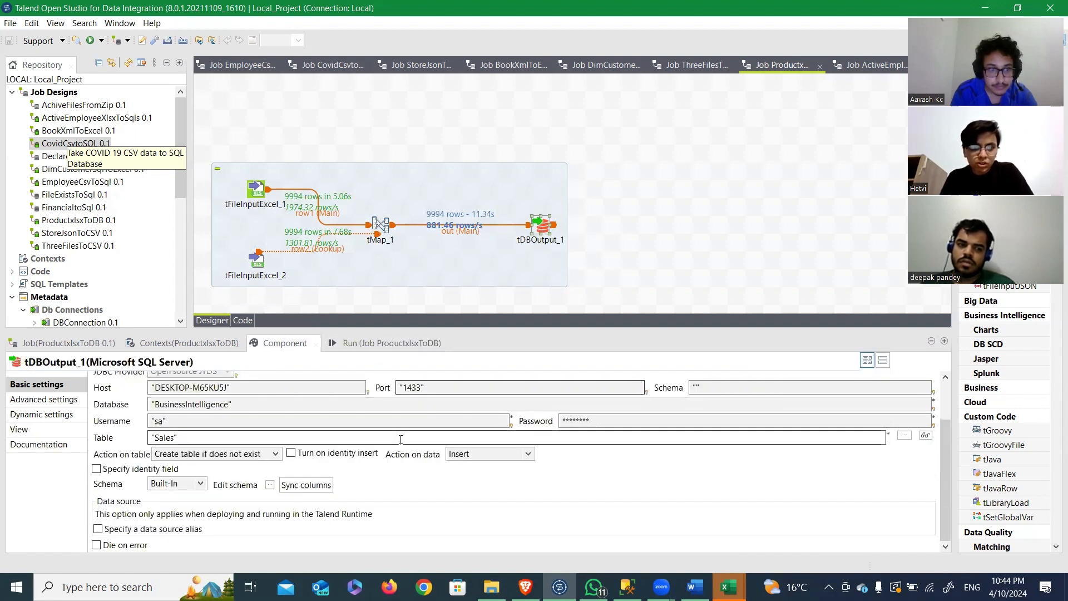
scroll(401, 440, down, 2)
Step: Switch to SQL Server Management Studio and list the columns of the dbo.Sales table in the BusinessIntelligence database
key(alt+Tab)
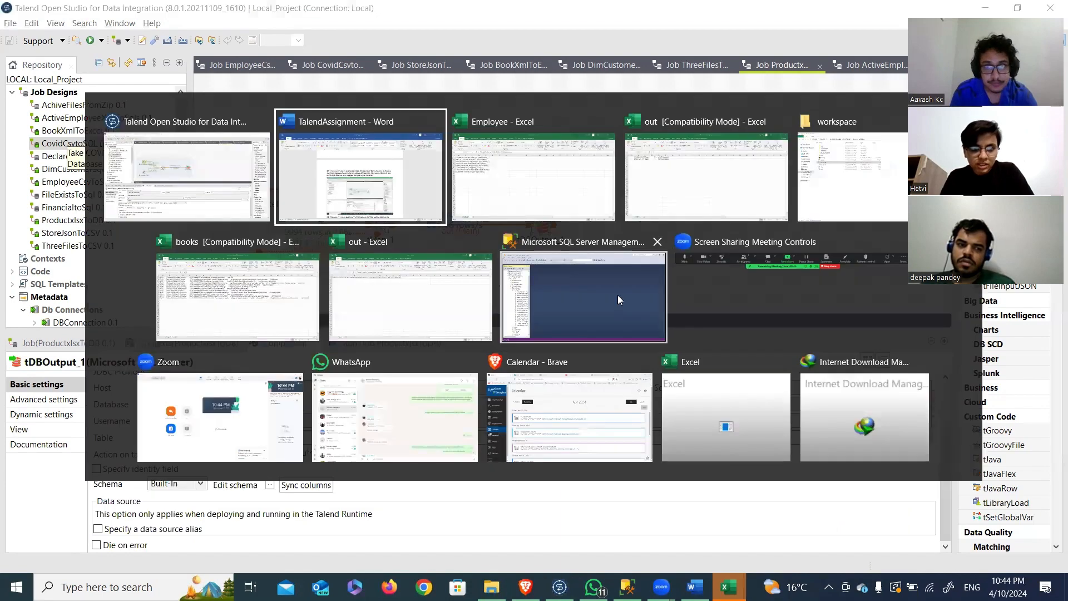
click(554, 317)
click(55, 227)
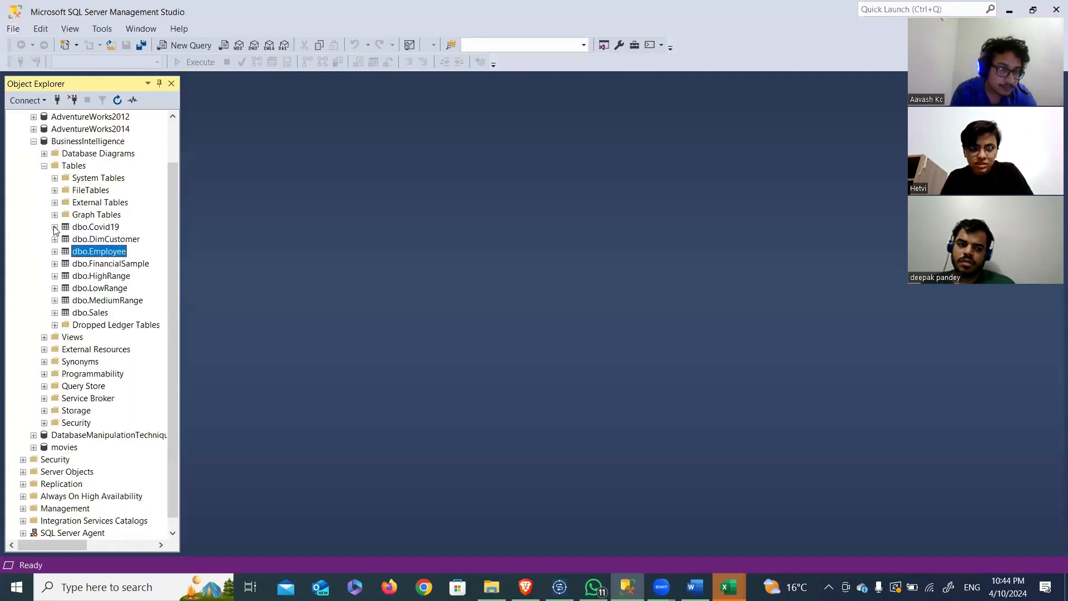
click(55, 313)
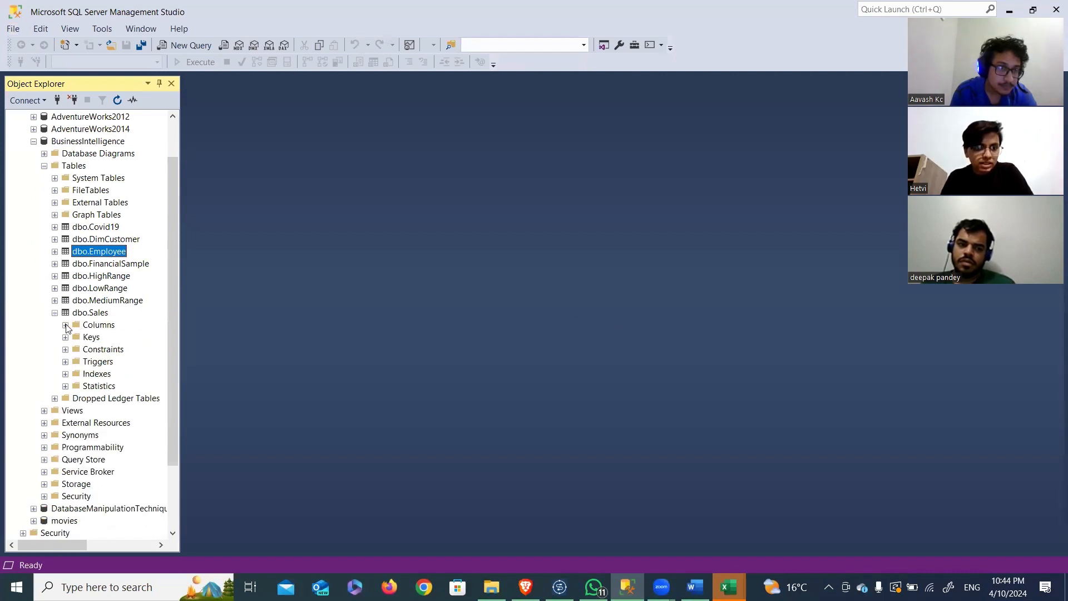
click(66, 325)
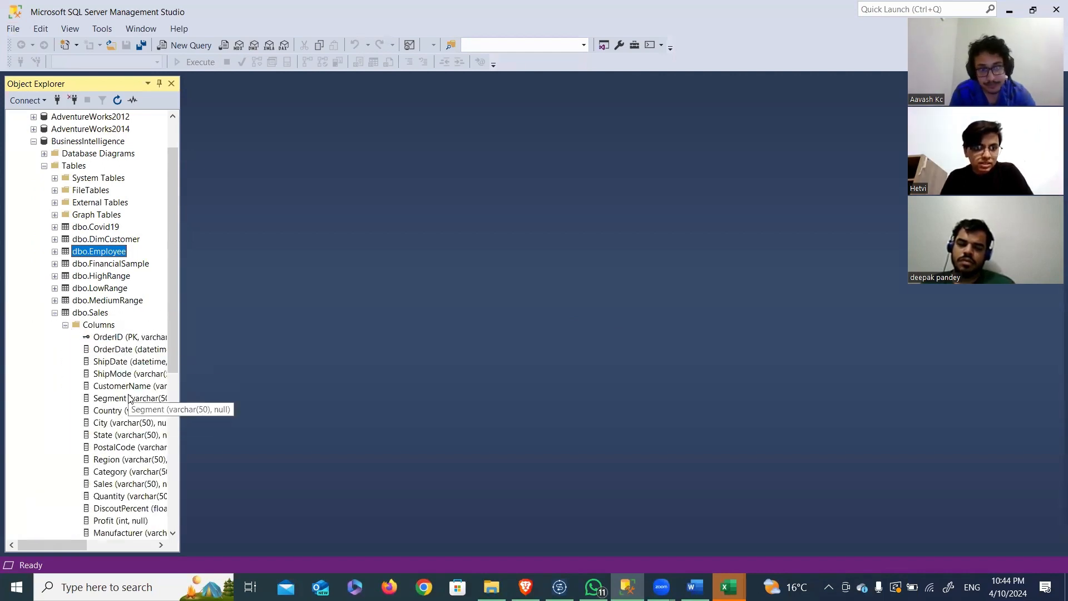
click(94, 471)
Step: Switch to the TalendAssignment document in Word and read question Q8 about splitting ActiveEmployee.xlsx data by salary range
key(alt+Tab)
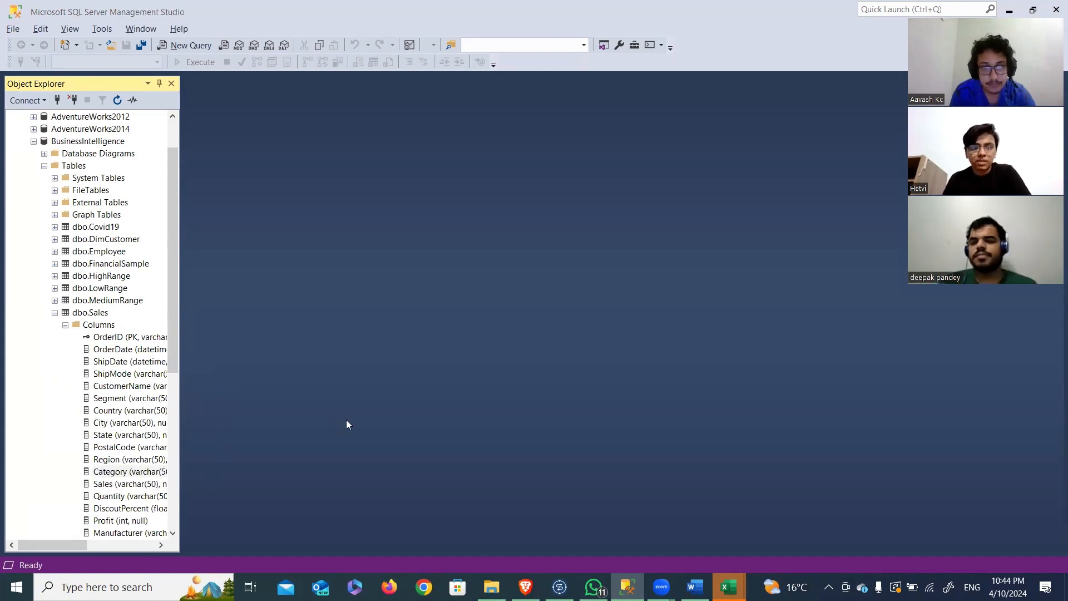
key(alt+Tab)
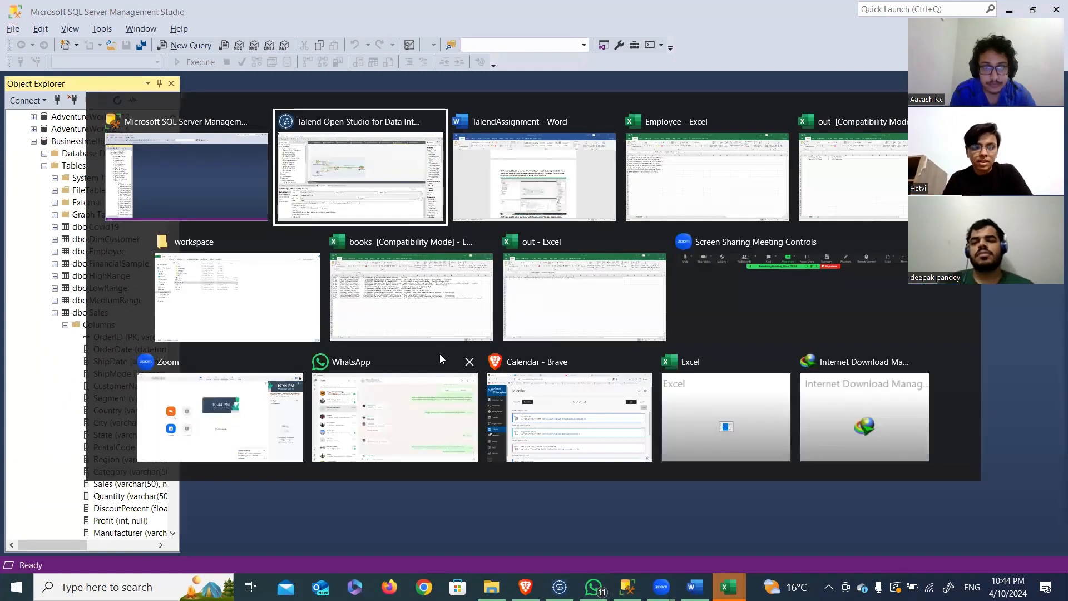
click(566, 203)
scroll(493, 324, down, 5)
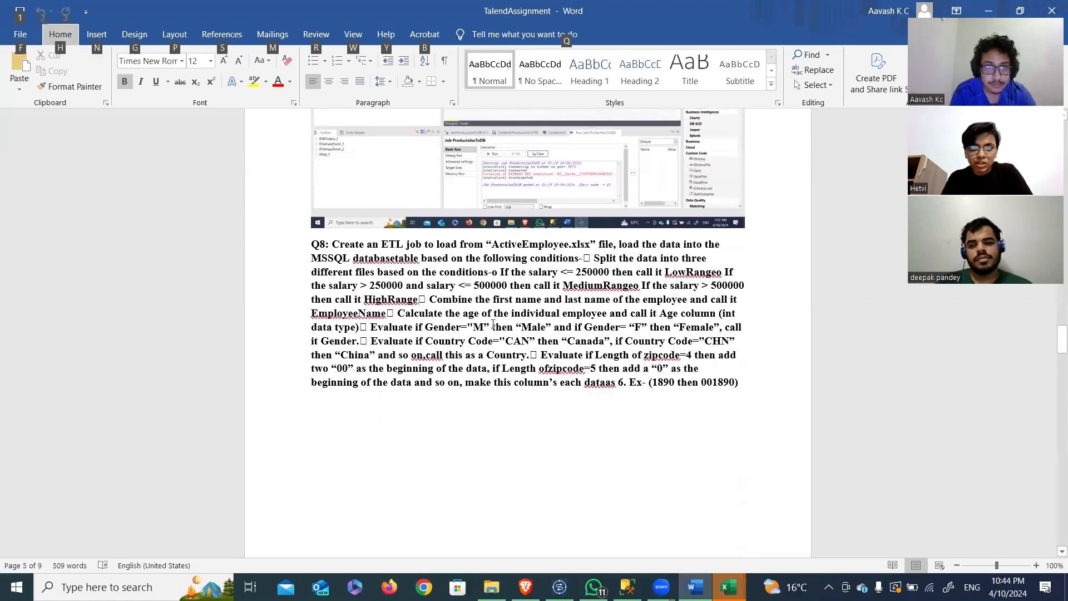
scroll(492, 324, down, 3)
click(493, 324)
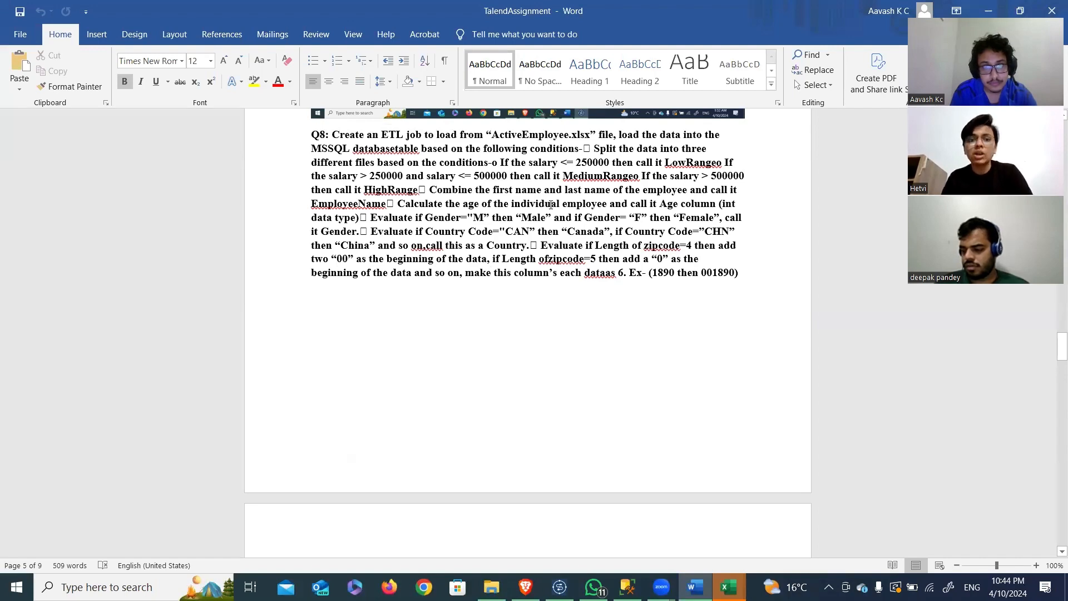
Step: Switch to Talend Open Studio and examine the salary filters of the three range outputs in tMap_1 of the ActiveEmployeeXlsxToSqls job
key(alt+Tab)
click(538, 164)
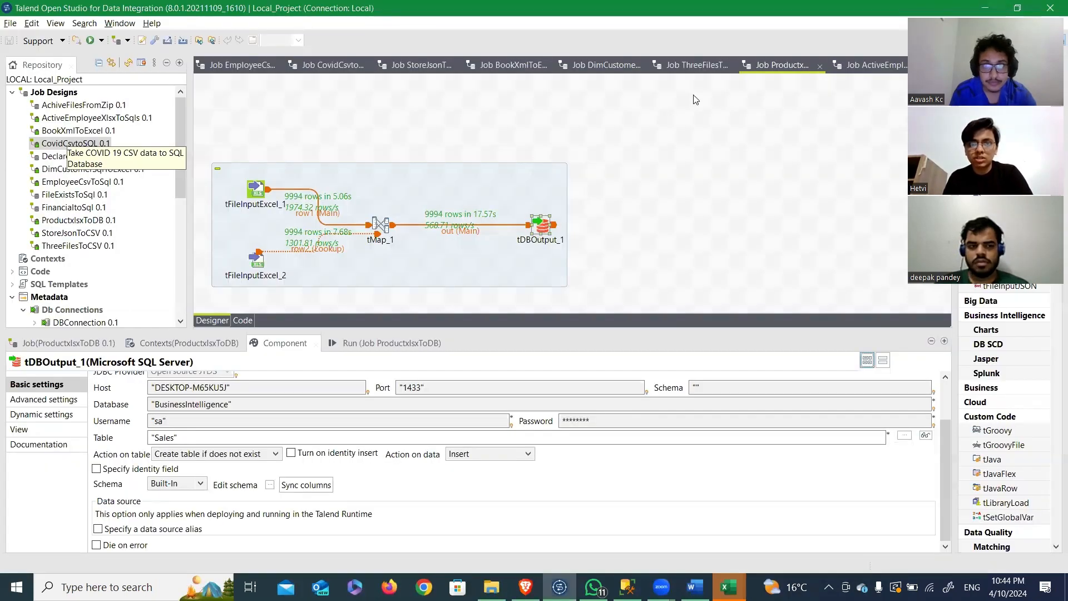
click(855, 69)
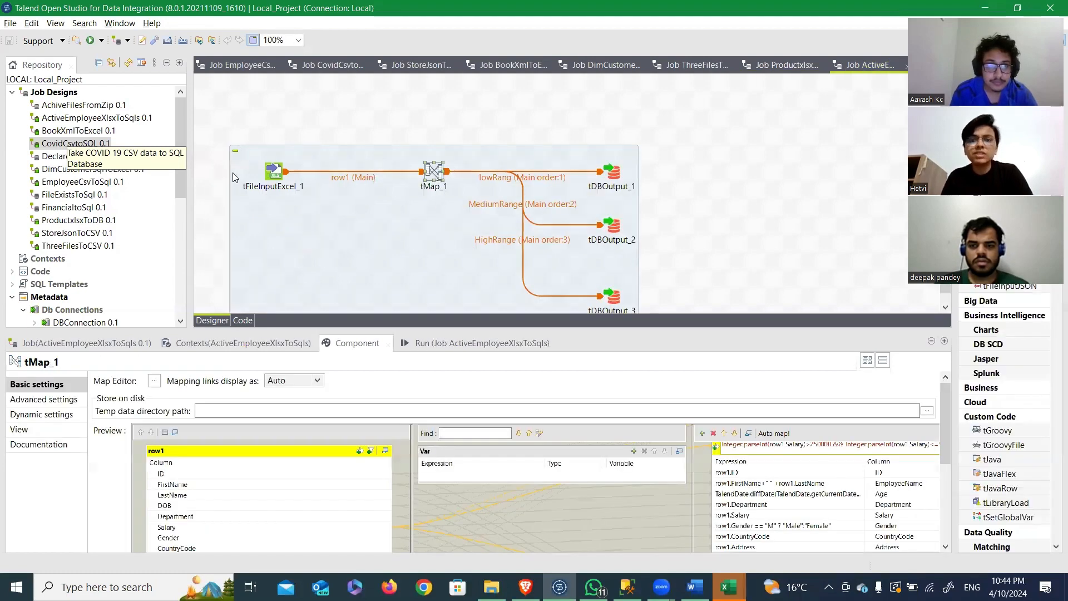
double_click(432, 176)
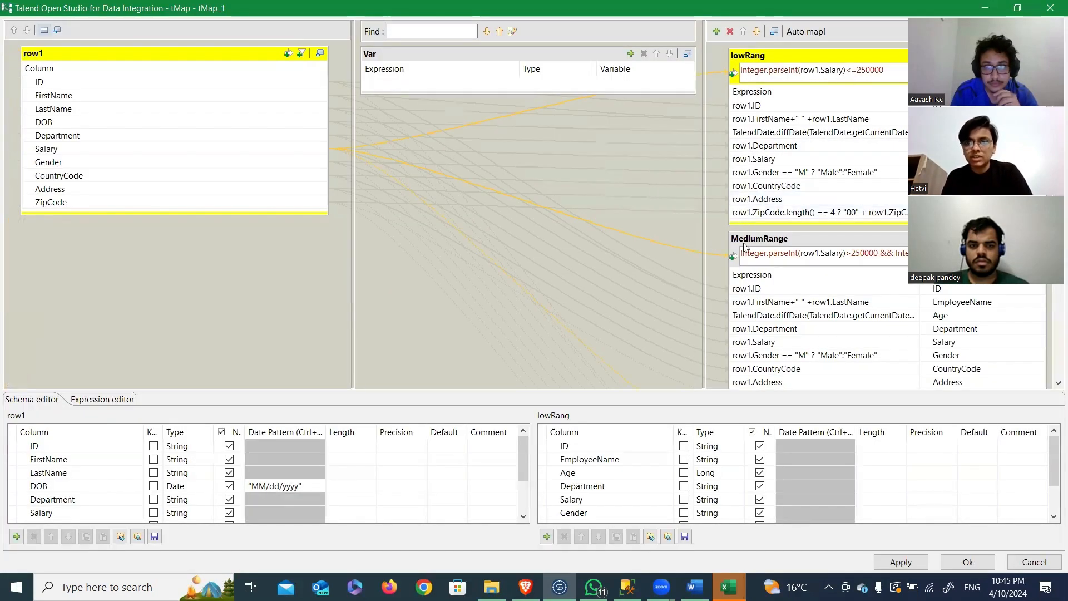
scroll(745, 247, down, 2)
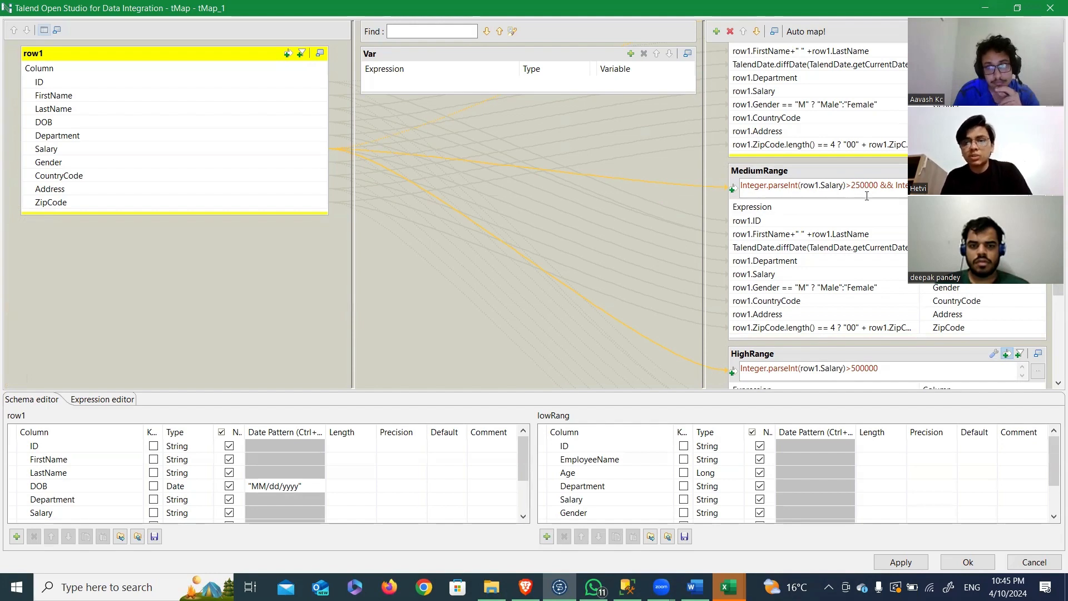
scroll(867, 196, down, 2)
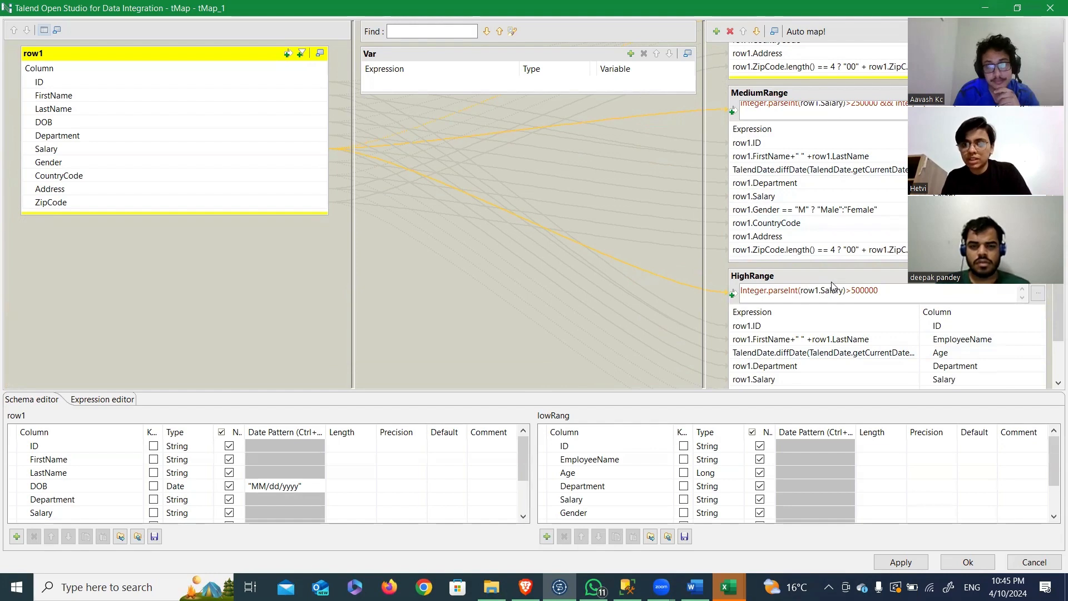
Step: Examine the EmployeeName expression in the HighRange output and the Gender expression in MediumRange, closing the map editor when done
click(798, 337)
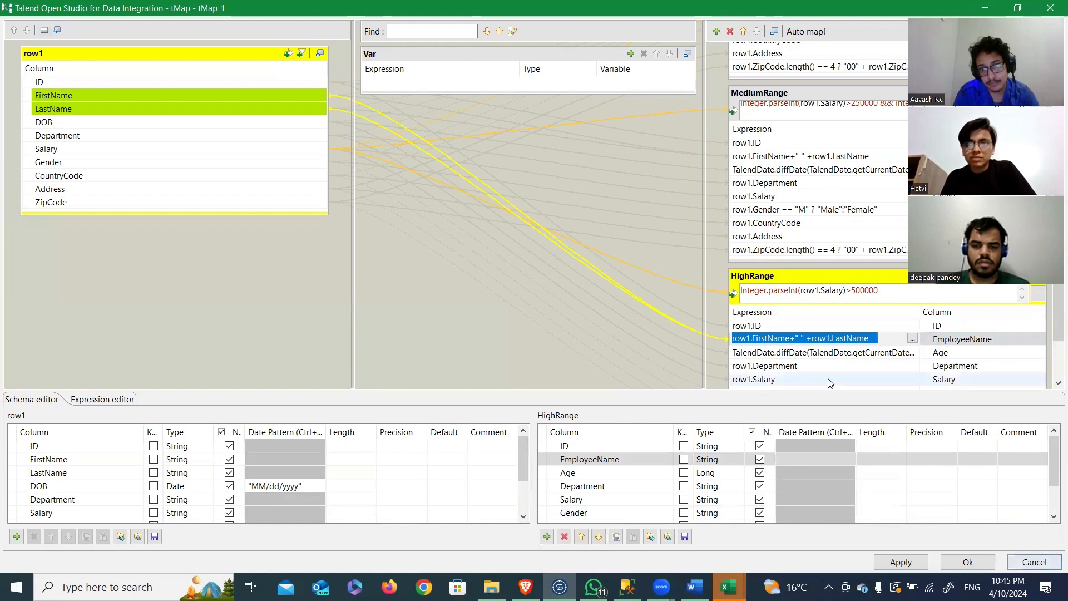
click(800, 215)
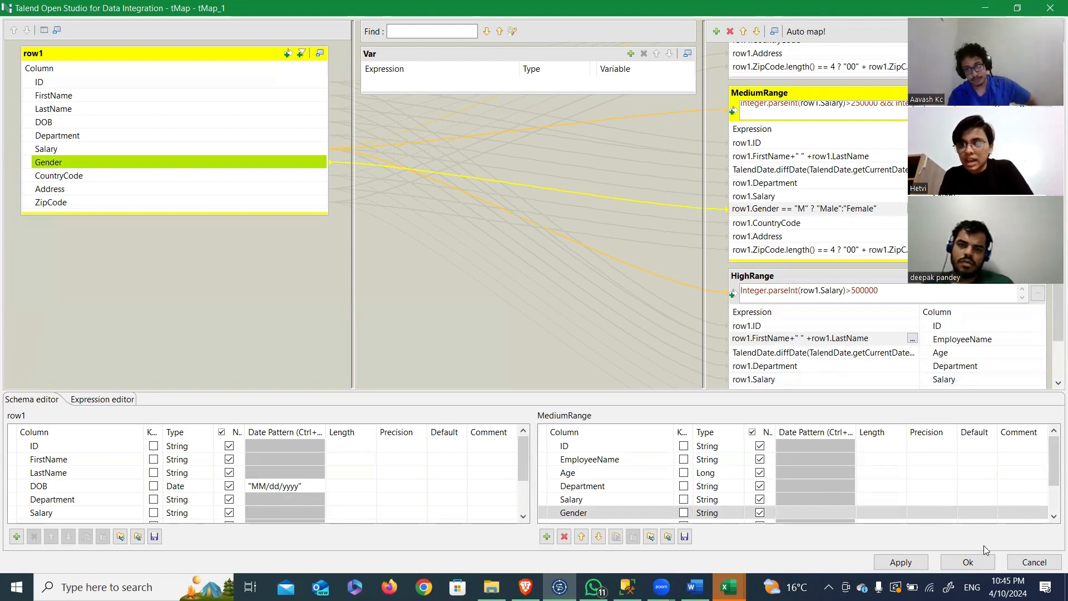
click(1010, 564)
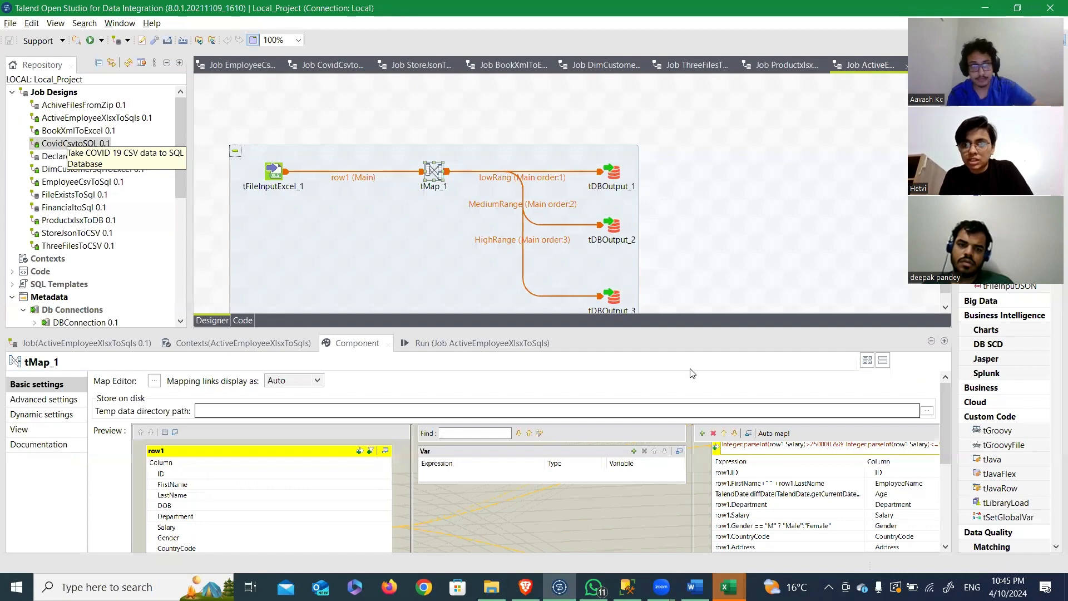
Step: Run the ActiveEmployeeXlsxToSqls job and check the row counts on its three output links
click(479, 343)
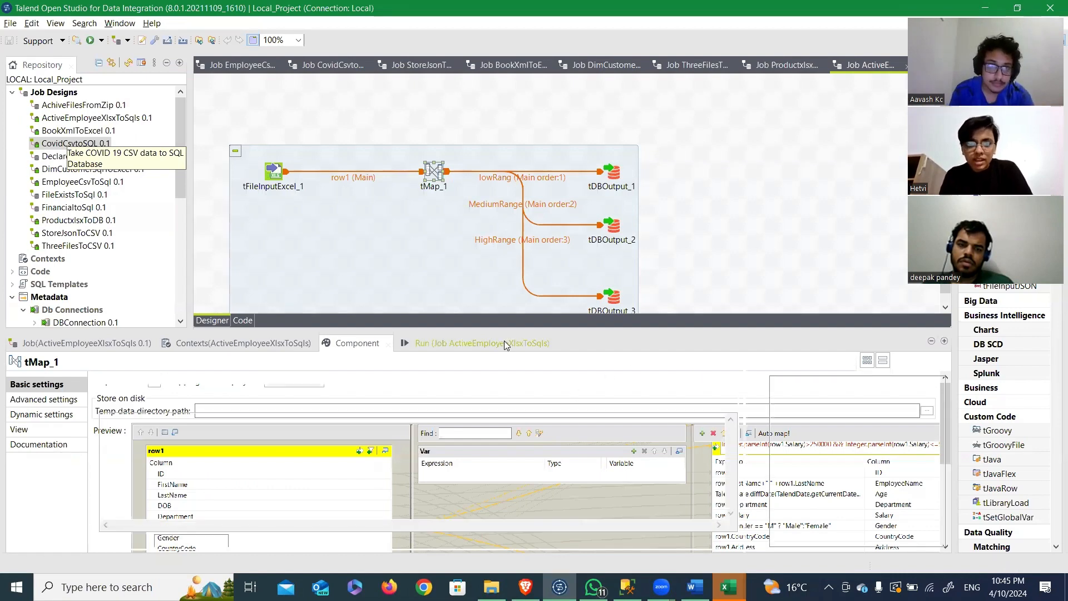
click(127, 395)
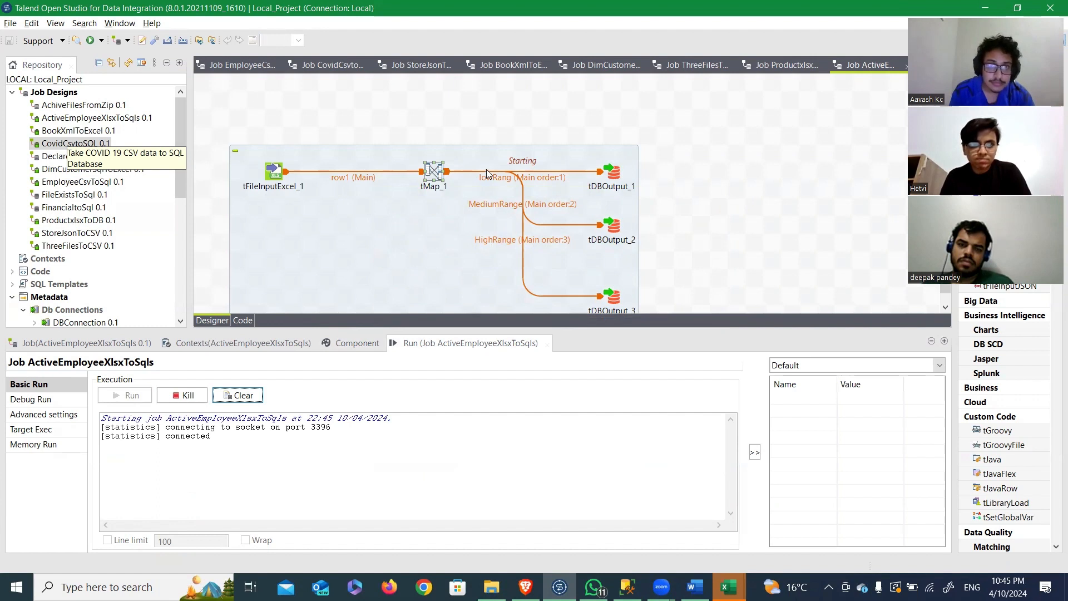
scroll(737, 259, down, 1)
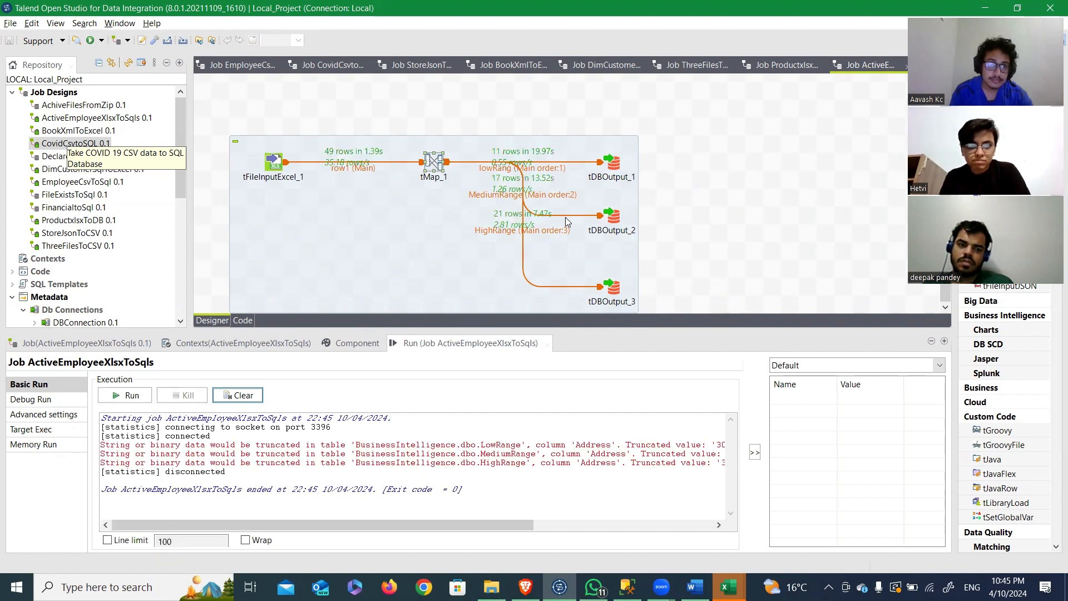
Step: Switch to SQL Server Management Studio, locate the HighRange, LowRange and MediumRange tables in BusinessIntelligence, and list the columns of dbo.HighRange
key(alt+Tab)
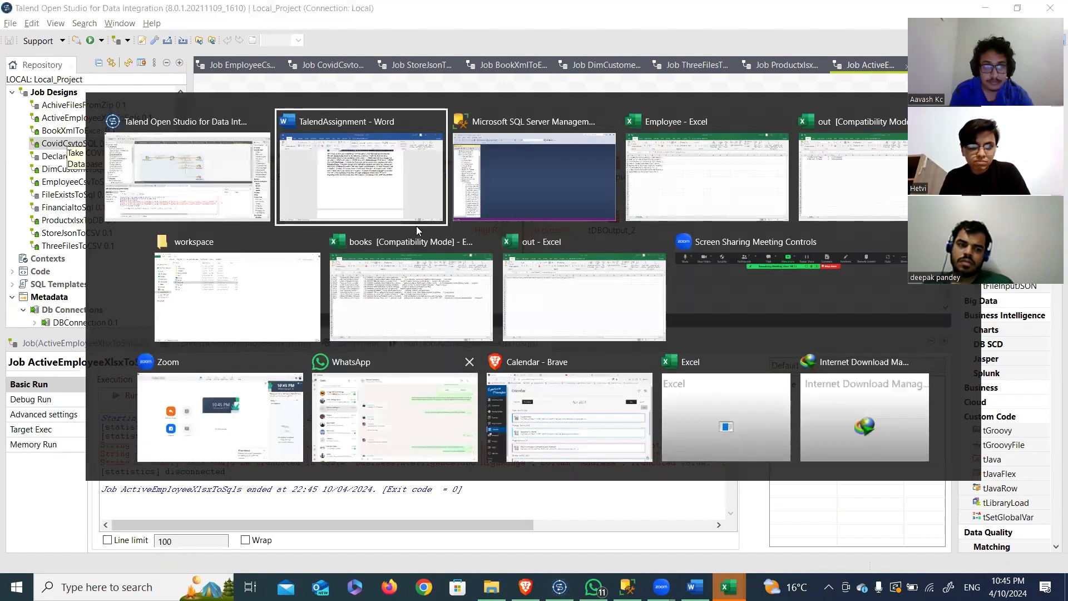
click(471, 202)
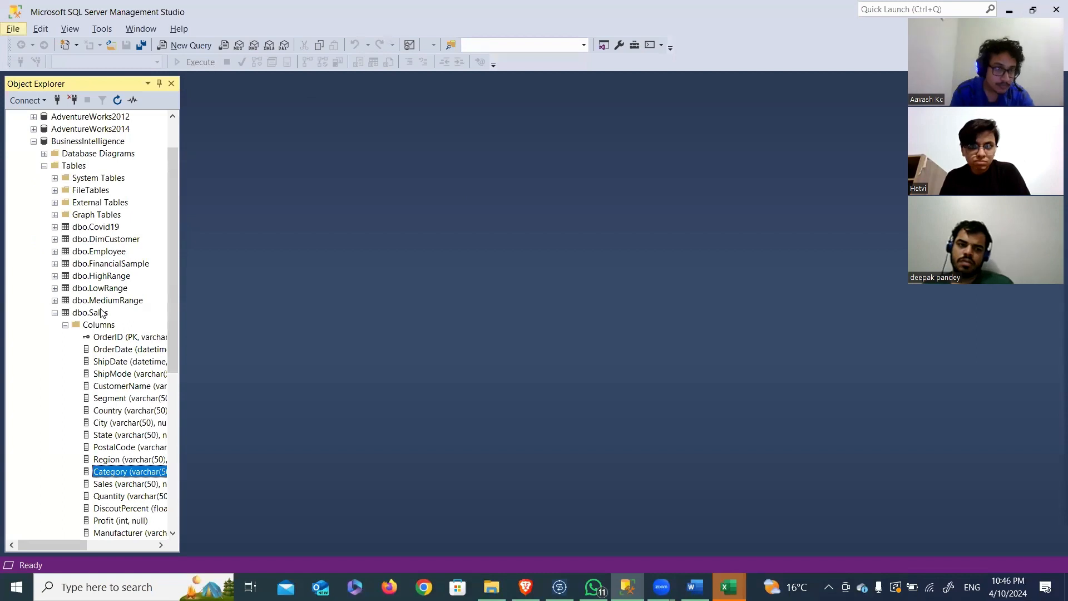
click(54, 313)
click(99, 277)
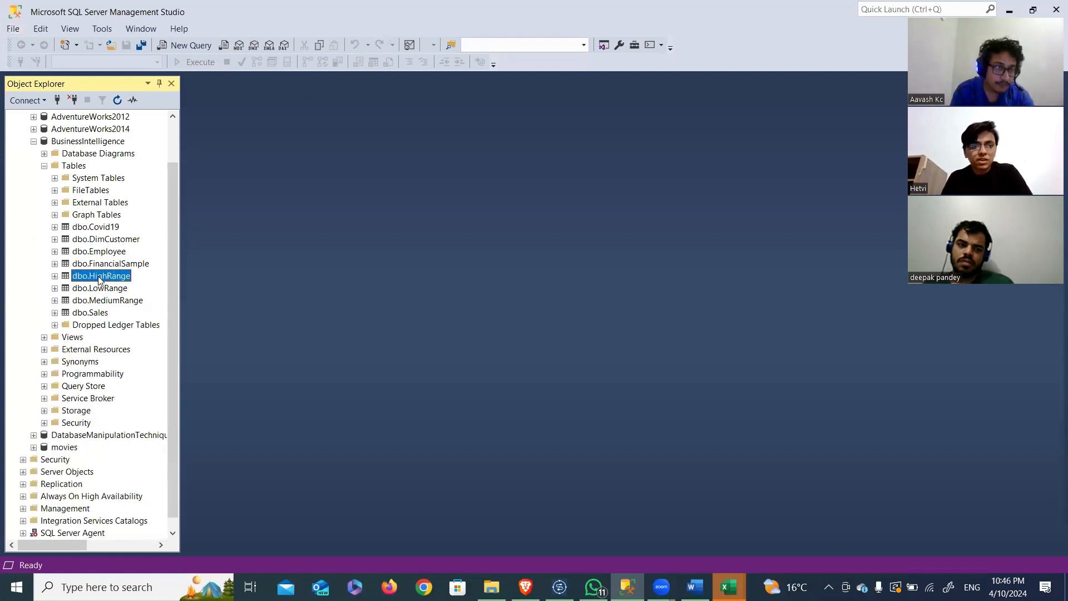
click(87, 289)
click(87, 277)
click(84, 301)
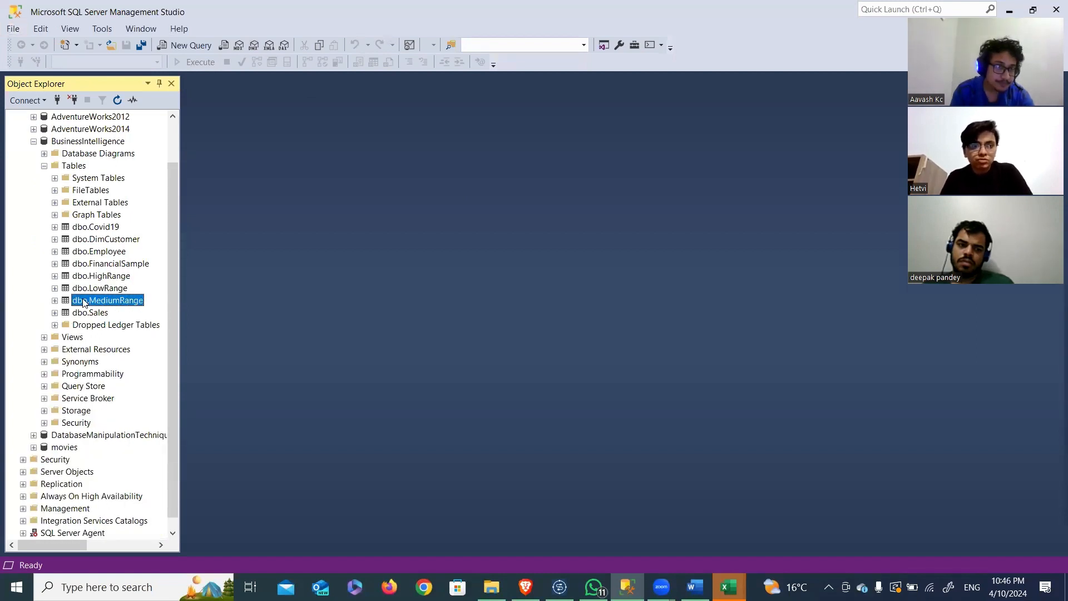
click(54, 277)
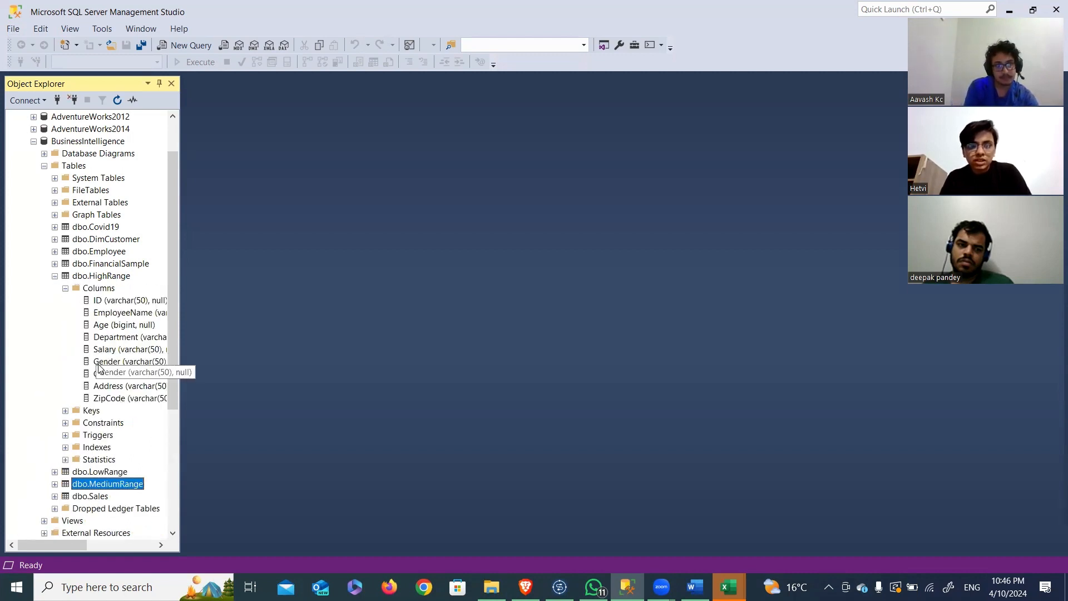
click(102, 363)
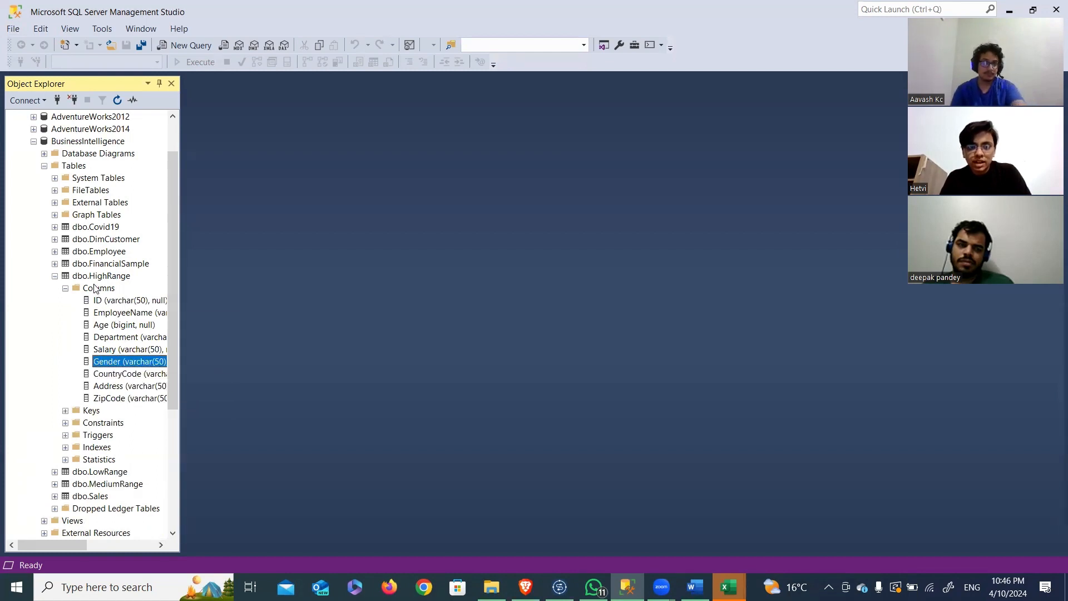
Step: Switch to the TalendAssignment document in Word and read question Q9 about processing a file only if it exists
key(alt+Tab)
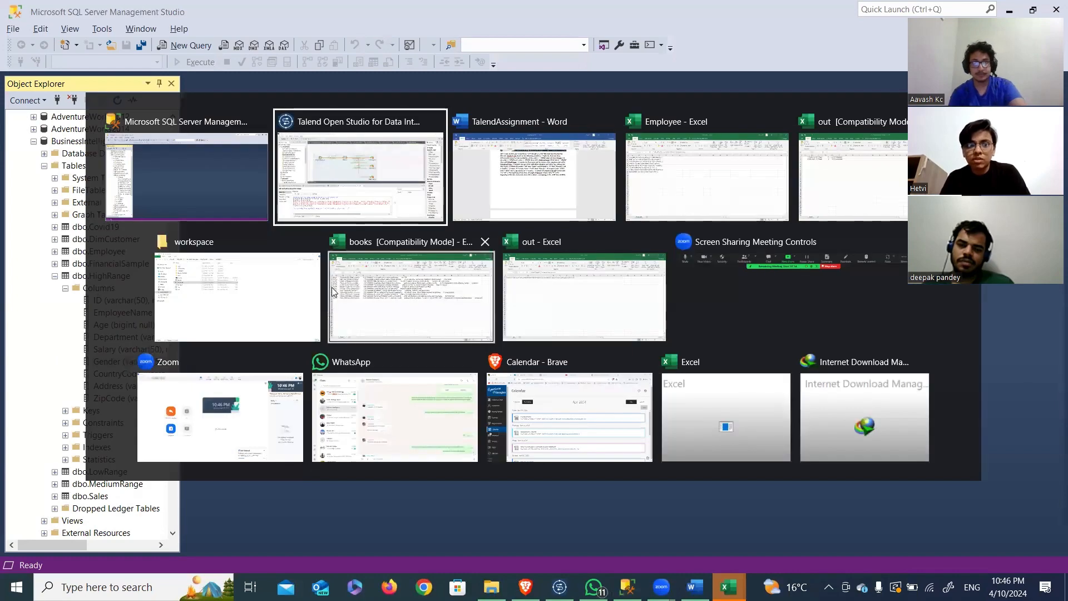
click(500, 217)
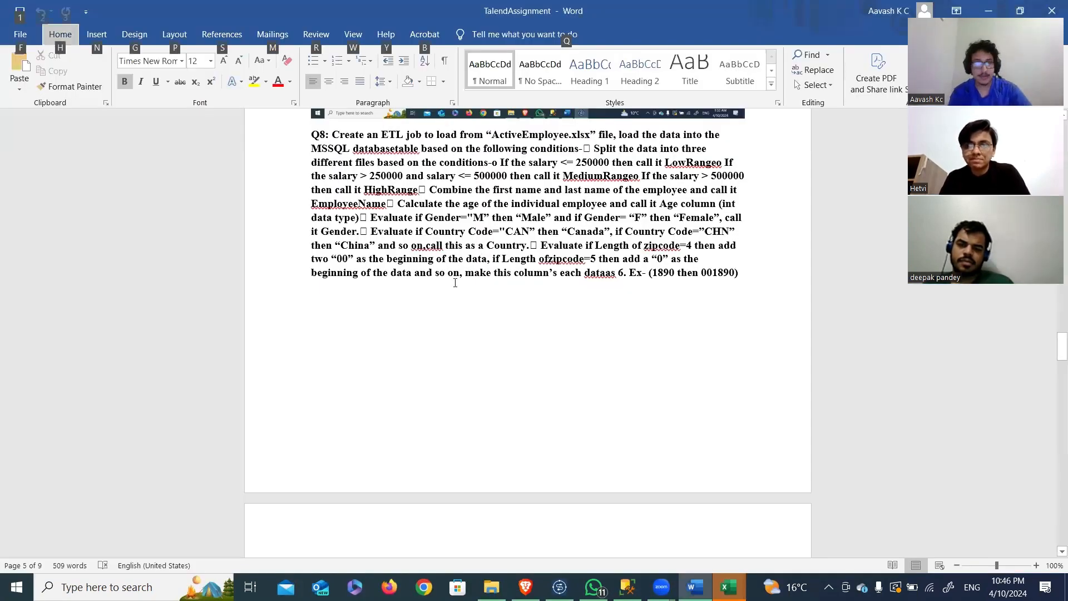
scroll(378, 281, down, 9)
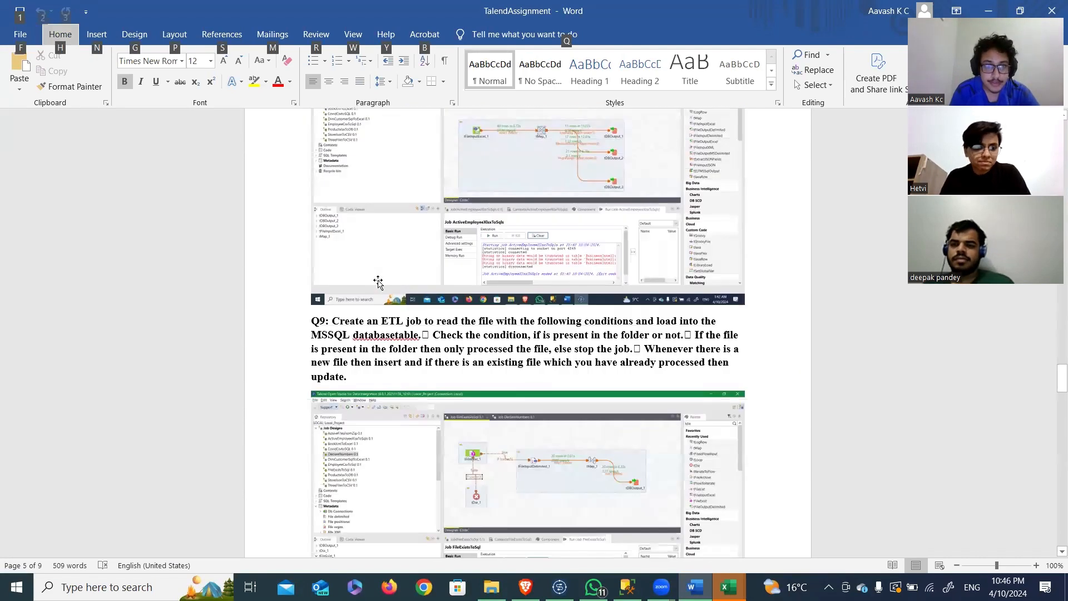
scroll(378, 281, down, 5)
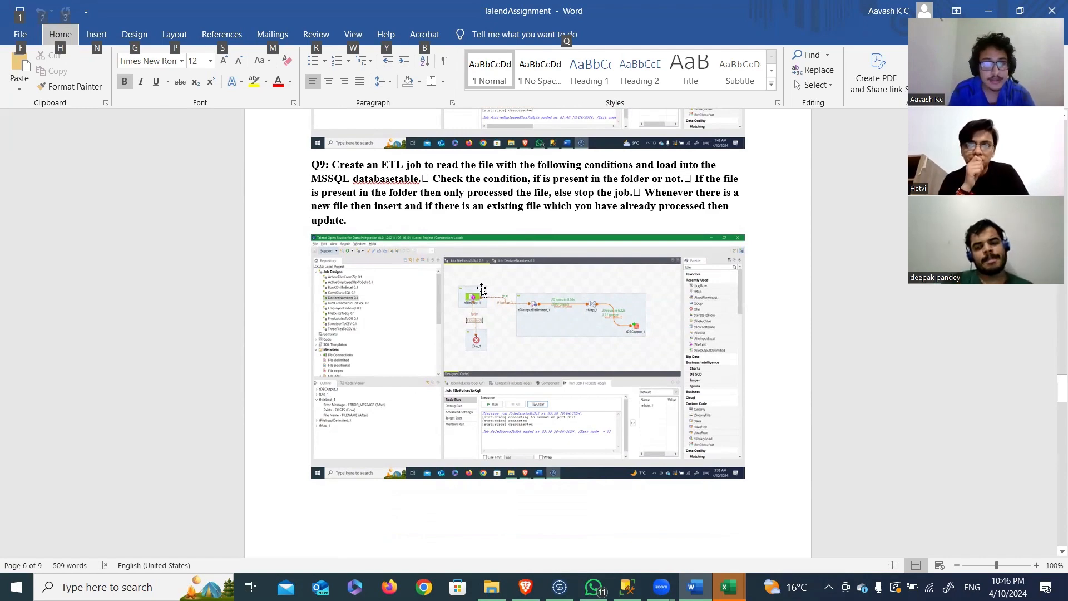
Step: Switch to Talend Open Studio and open the FileExistsToSql job
key(alt+Tab)
click(566, 176)
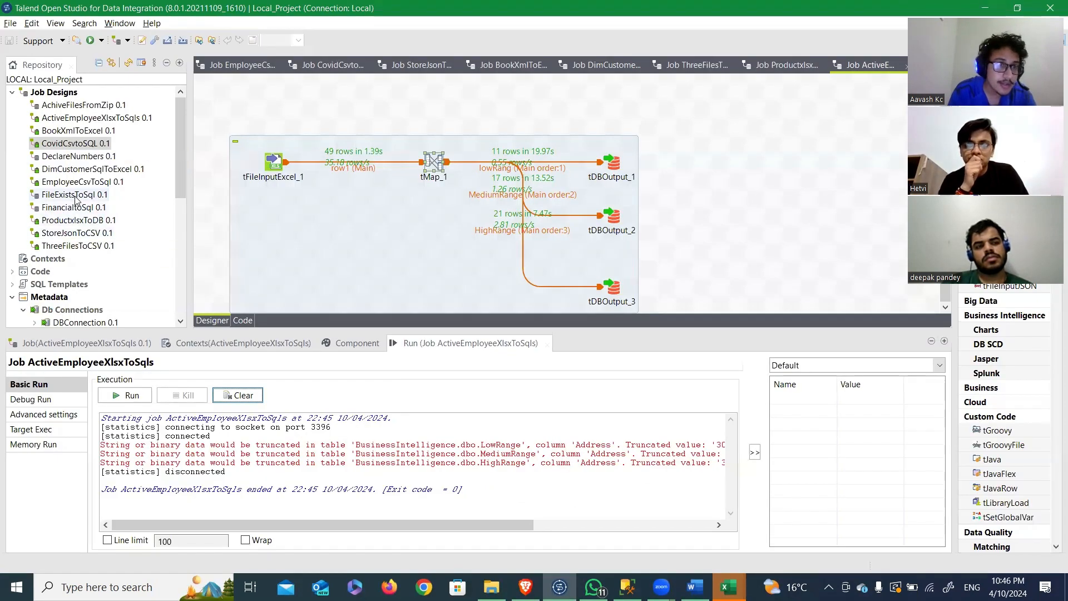
click(74, 195)
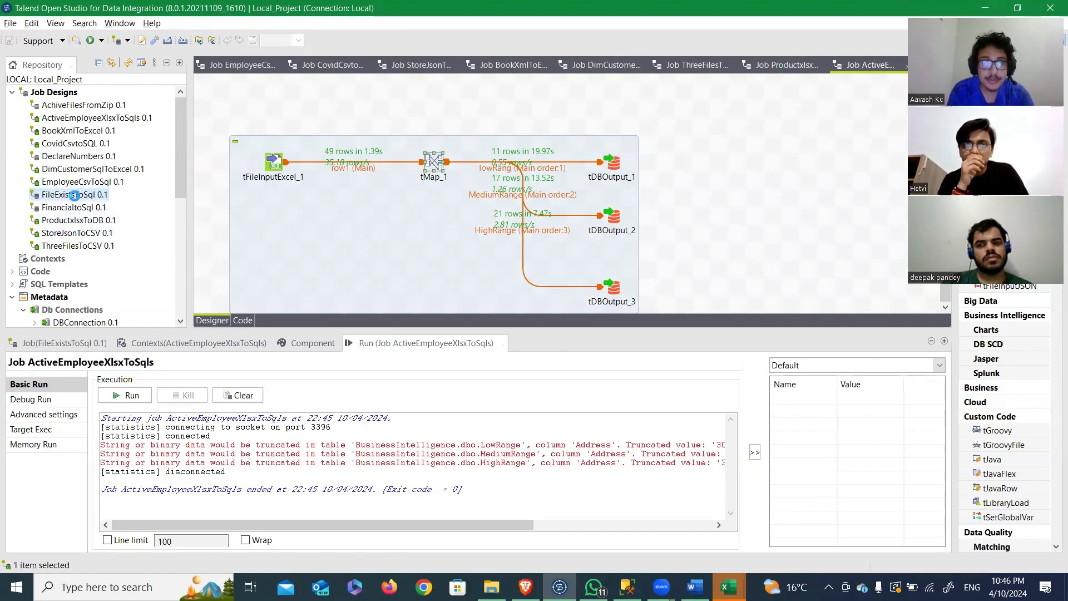
double_click(75, 194)
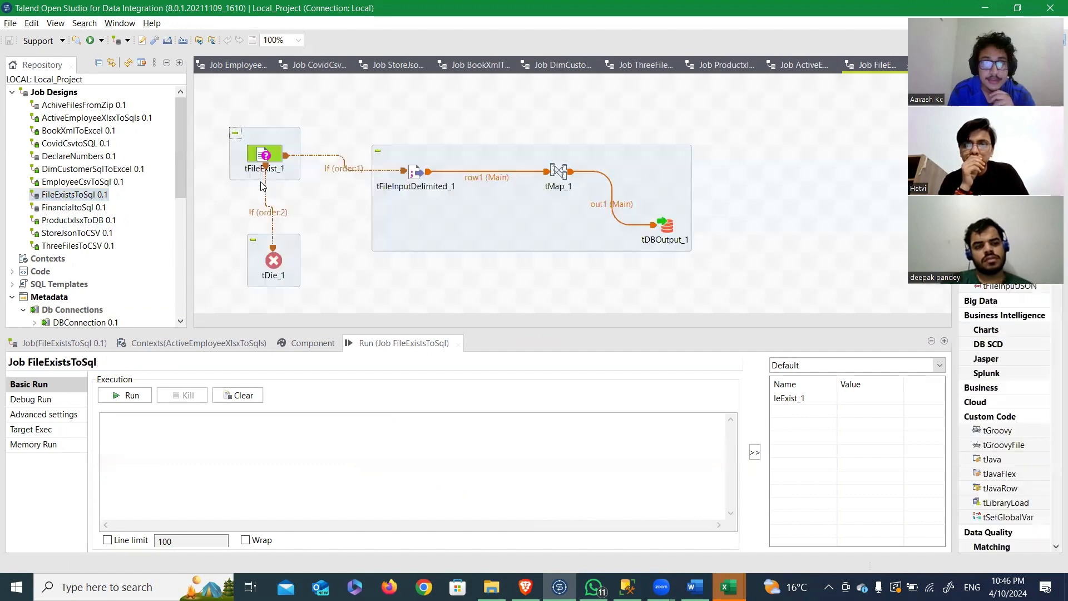
Step: Examine the condition of the If link from tFileExist_1 to tFileInputDelimited_1 and the settings of tDie_1
click(266, 148)
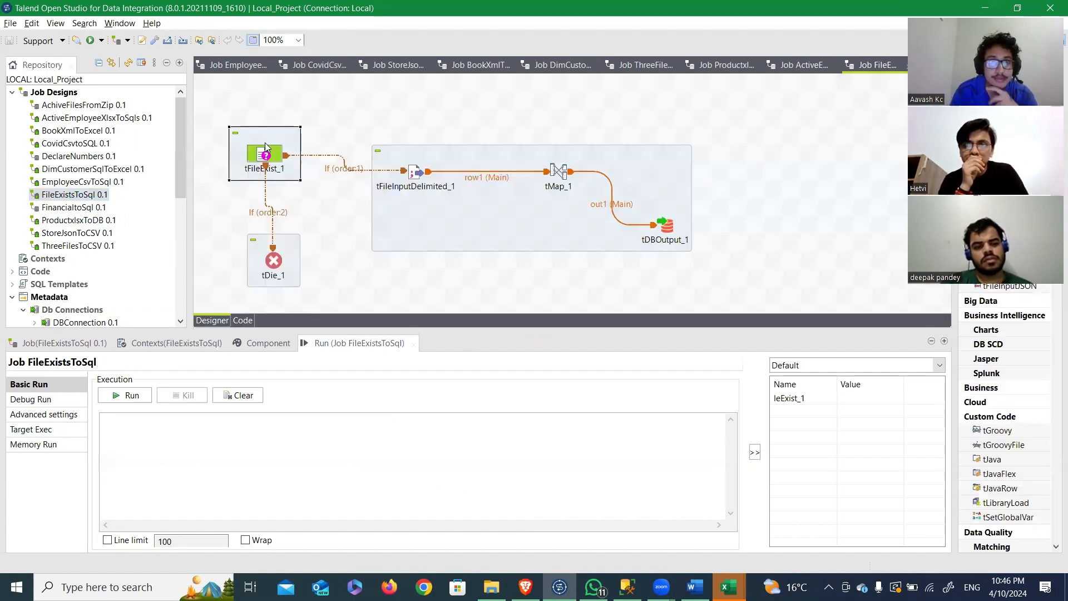
click(351, 172)
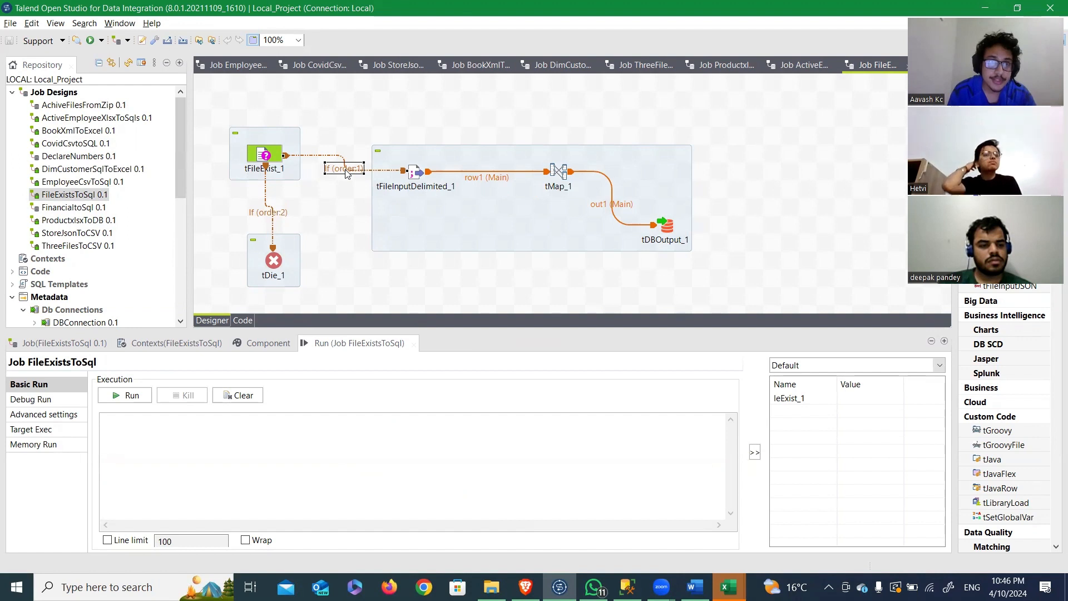
click(260, 343)
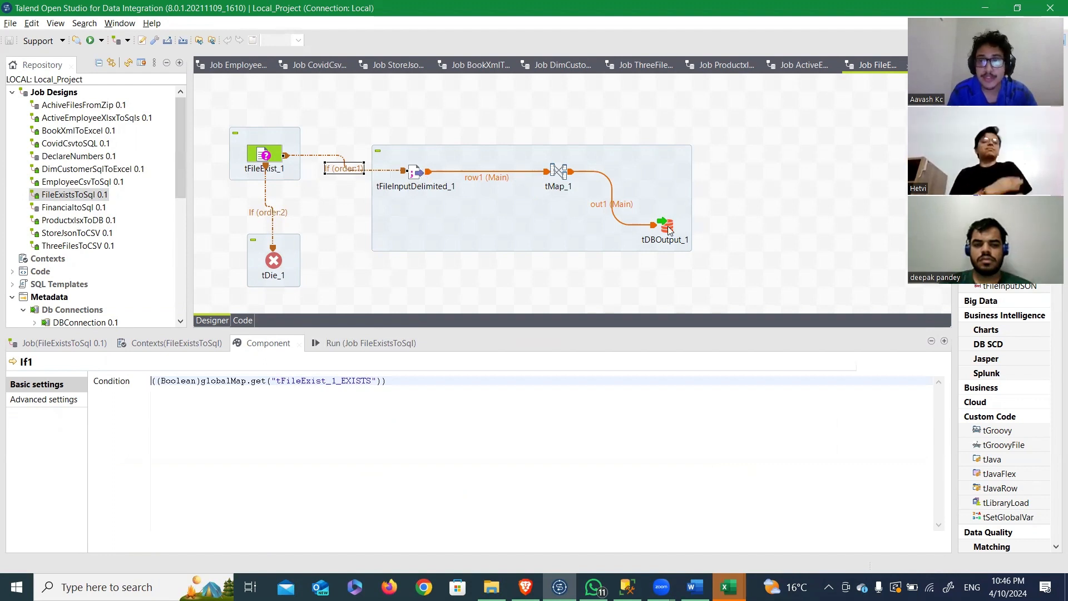
click(273, 266)
Step: Recheck question Q9 in the Word document and run the FileExistsToSql job in Talend Open Studio
key(alt+Tab)
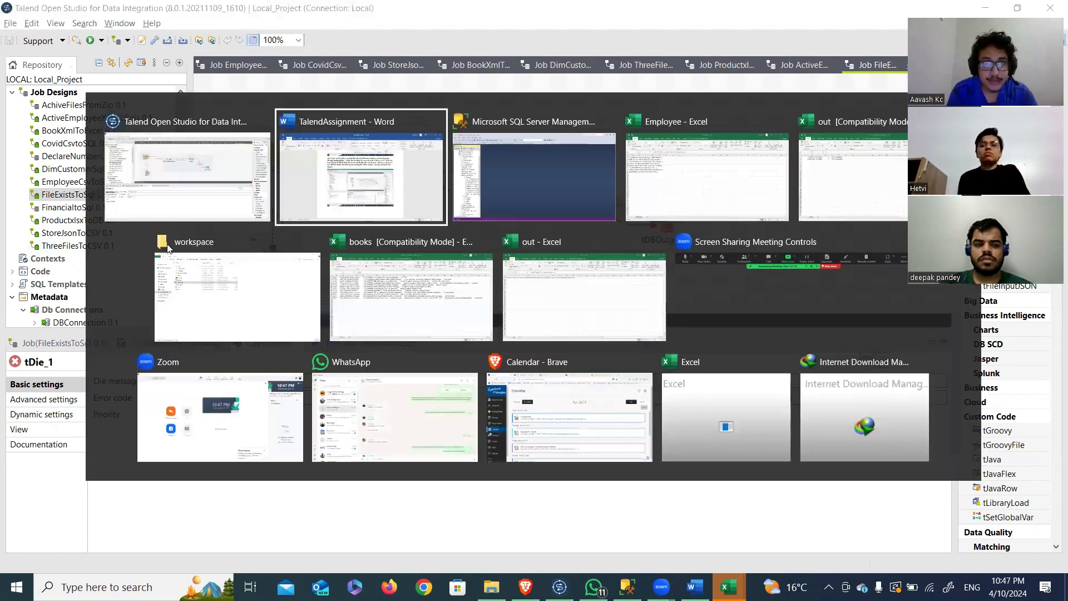
click(394, 199)
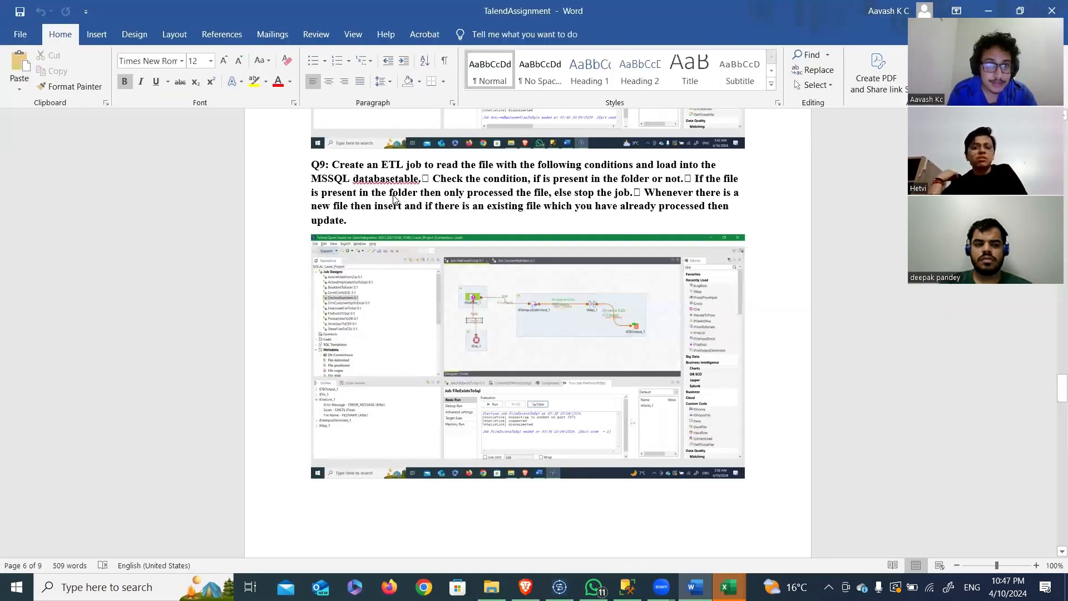
key(alt+Tab)
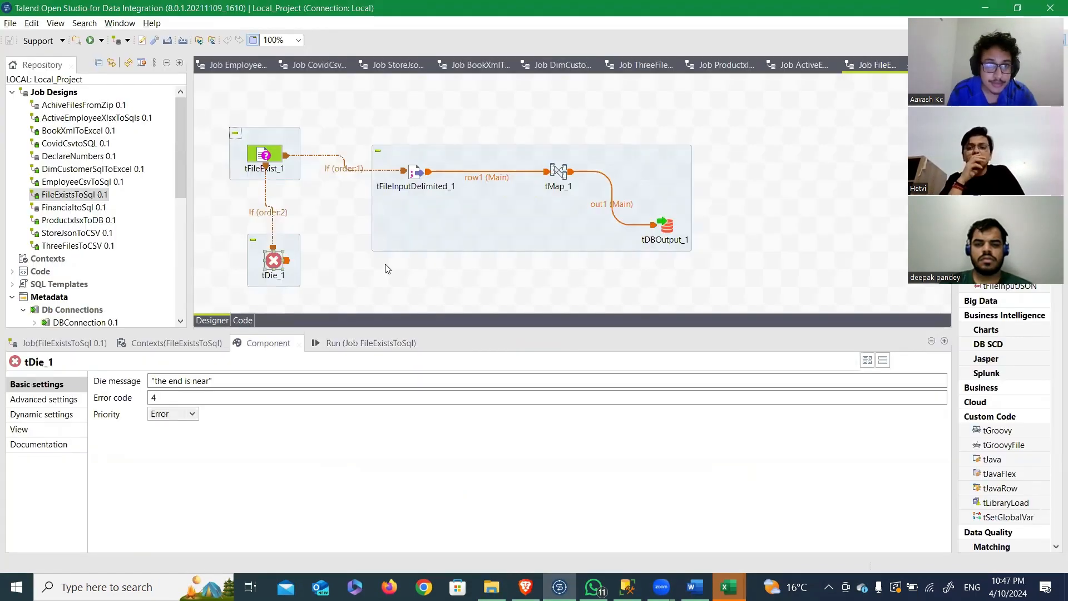
click(360, 342)
click(126, 397)
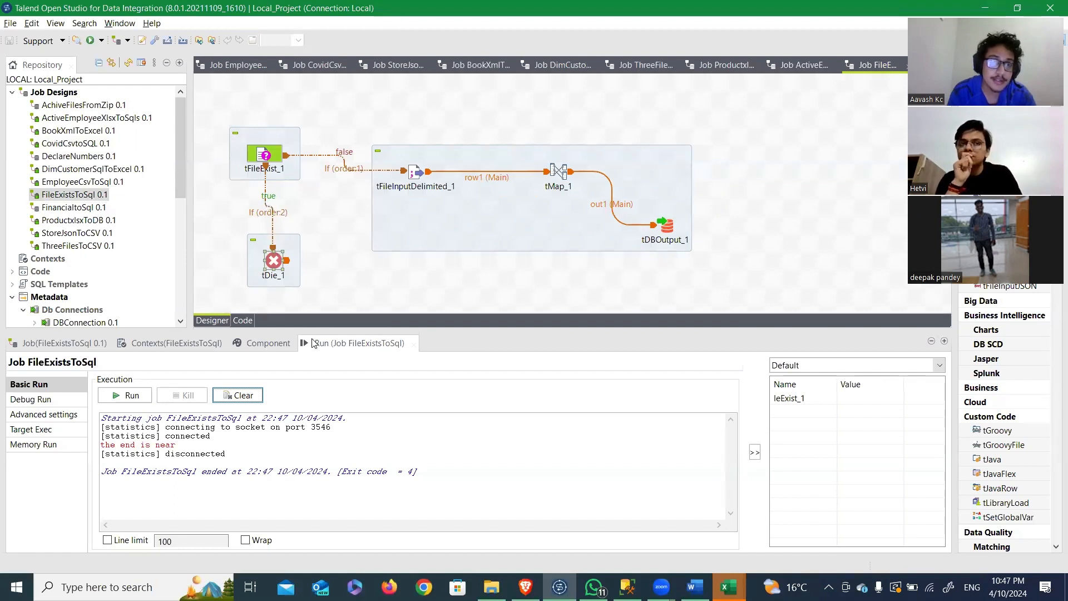
Step: Set the file name of tFileExist_1 to "D:/Georgian/BDAT_1010/Dataset/Employee.txt" and rerun the FileExistsToSql job
click(265, 162)
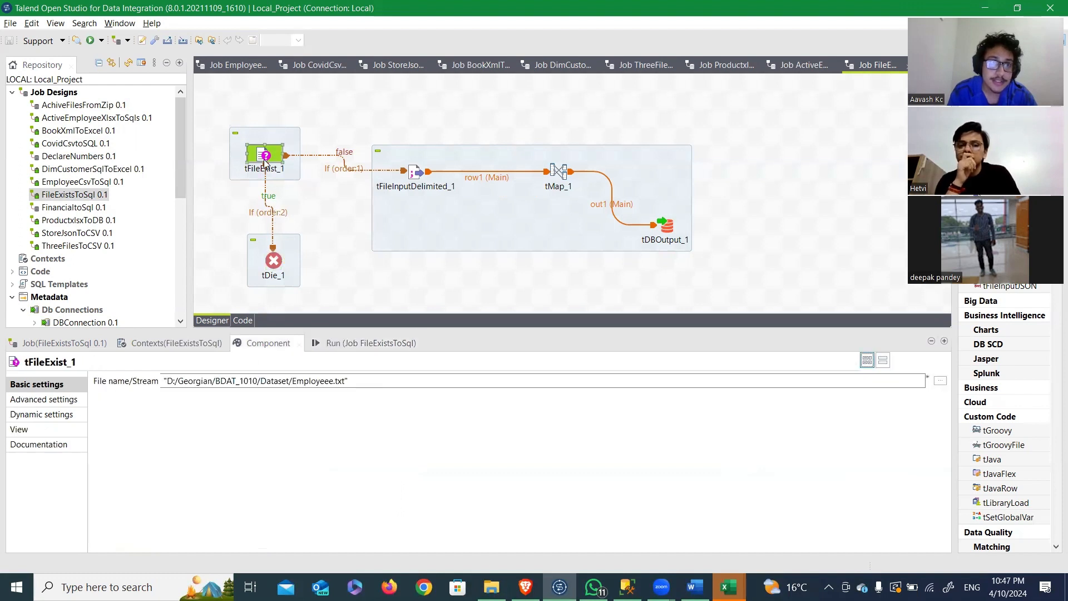
click(328, 382)
key(BackSpace)
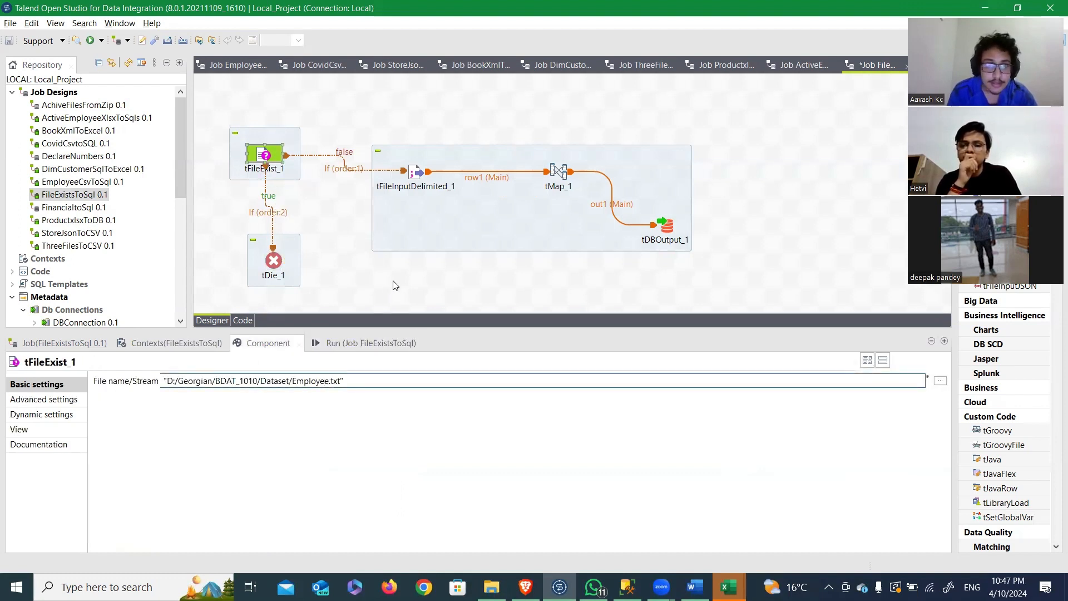
click(410, 343)
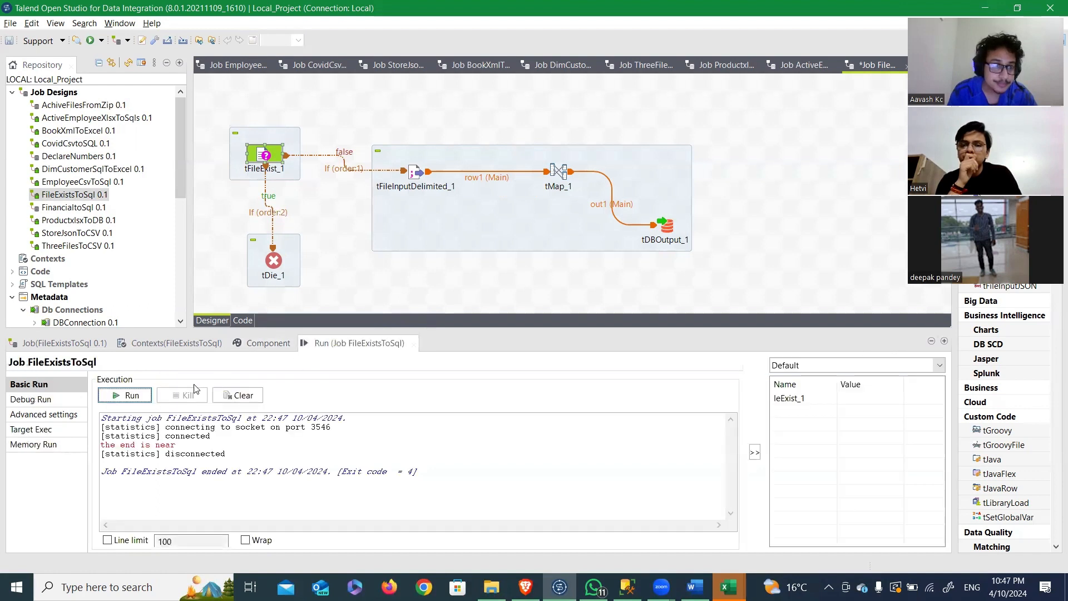
click(132, 395)
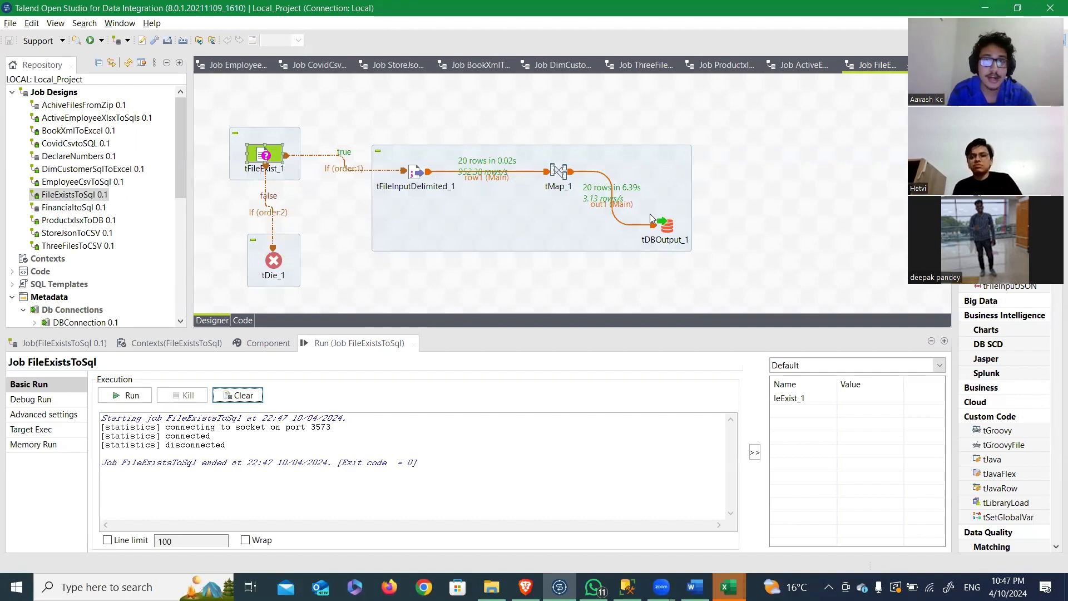
Step: Examine the table settings of tDBOutput_1 in the FileExistsToSql job and read question Q10 in the Word document
double_click(670, 233)
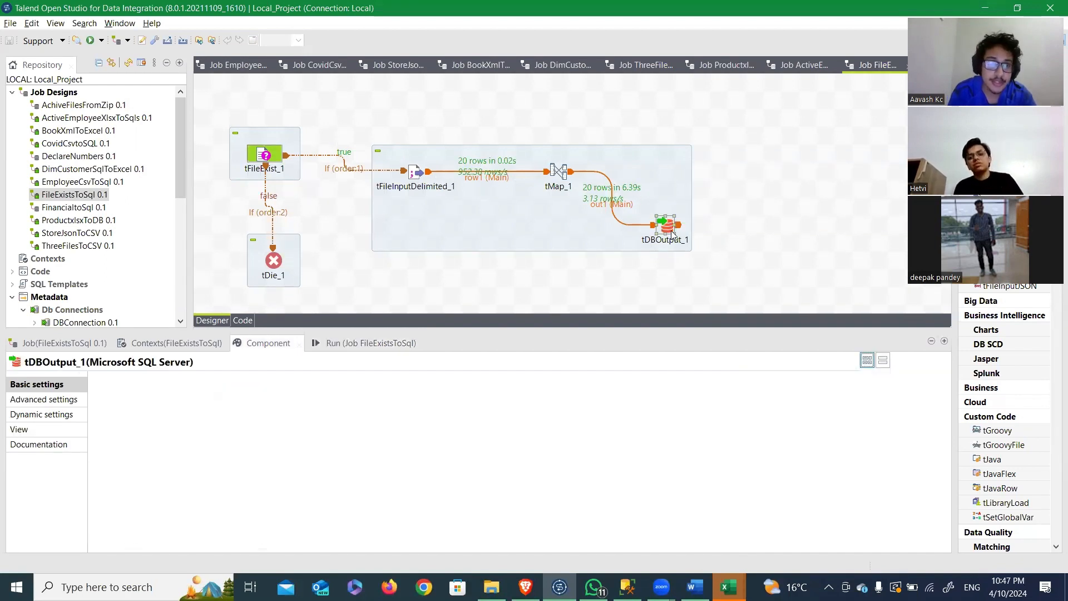
scroll(497, 432, down, 2)
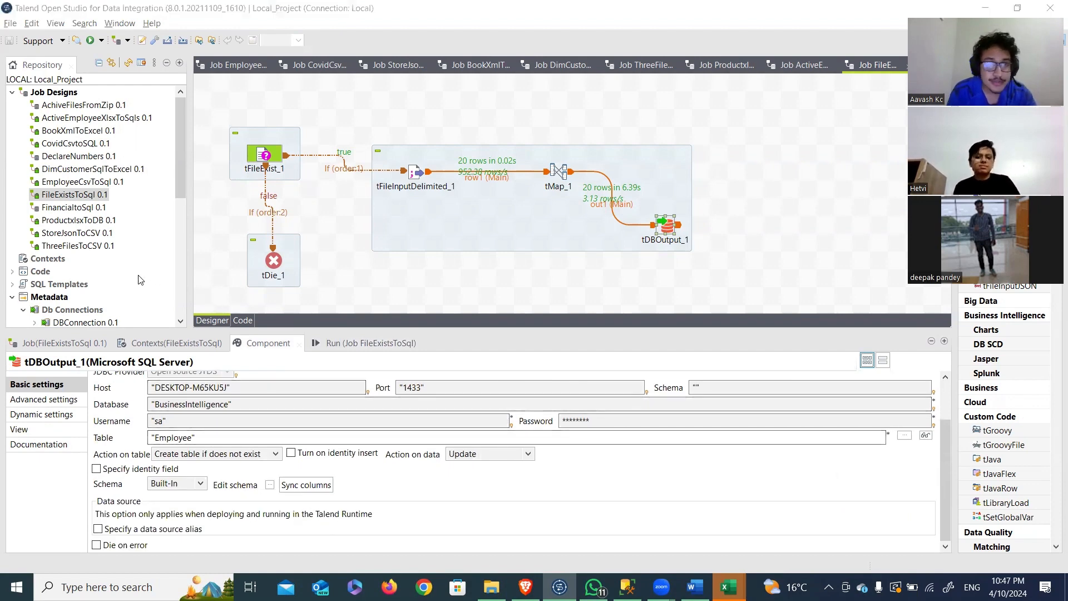
key(alt+Tab)
click(413, 186)
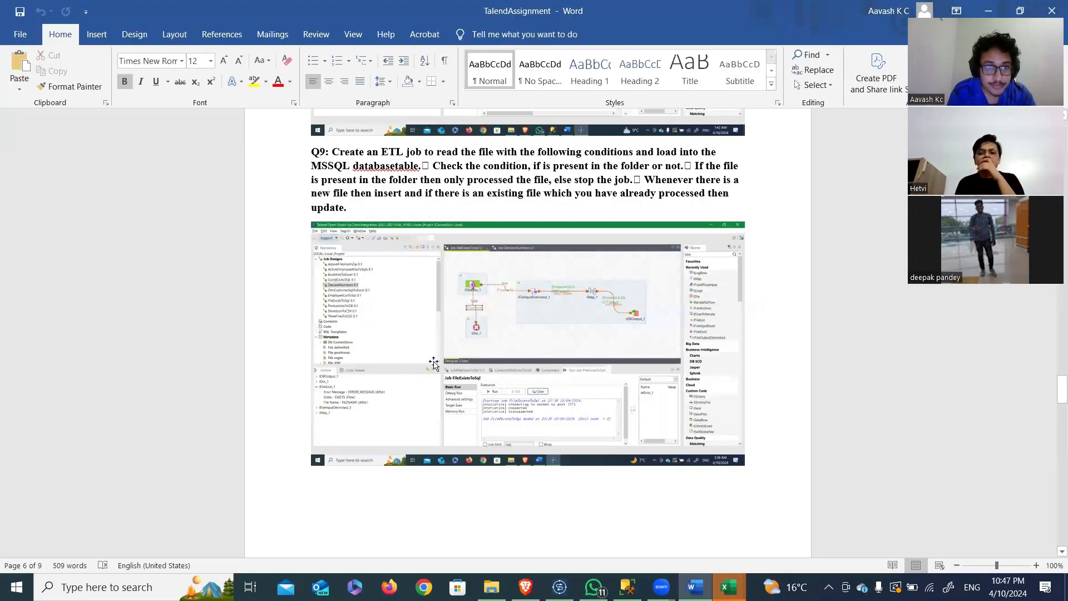
scroll(434, 363, down, 10)
scroll(434, 363, down, 9)
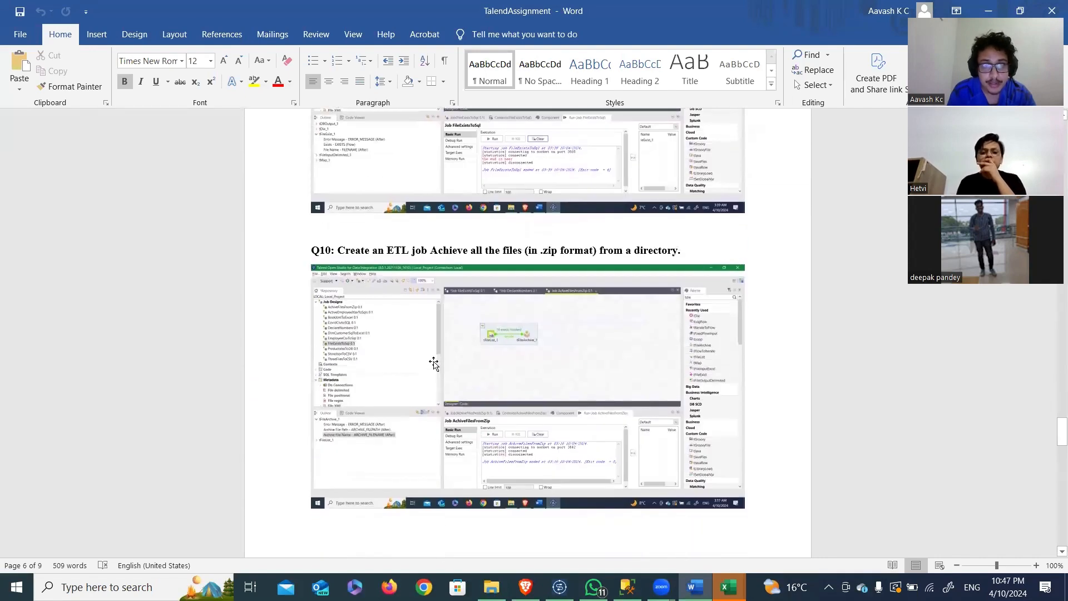
Step: Switch to Talend Open Studio and open the AchiveFilesFromZip job
key(alt+Tab)
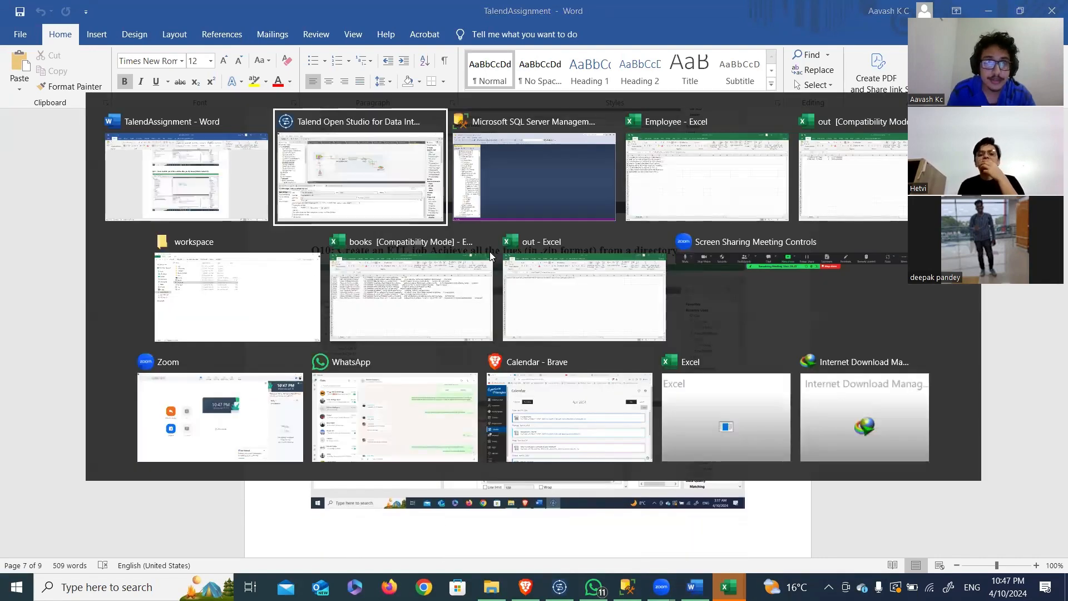
click(417, 172)
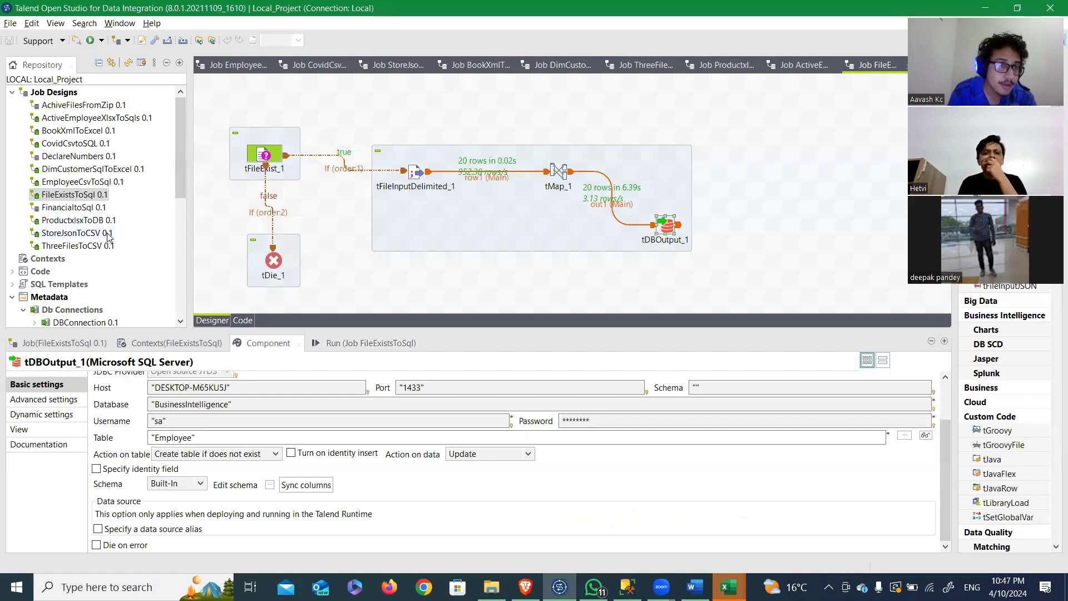
click(85, 106)
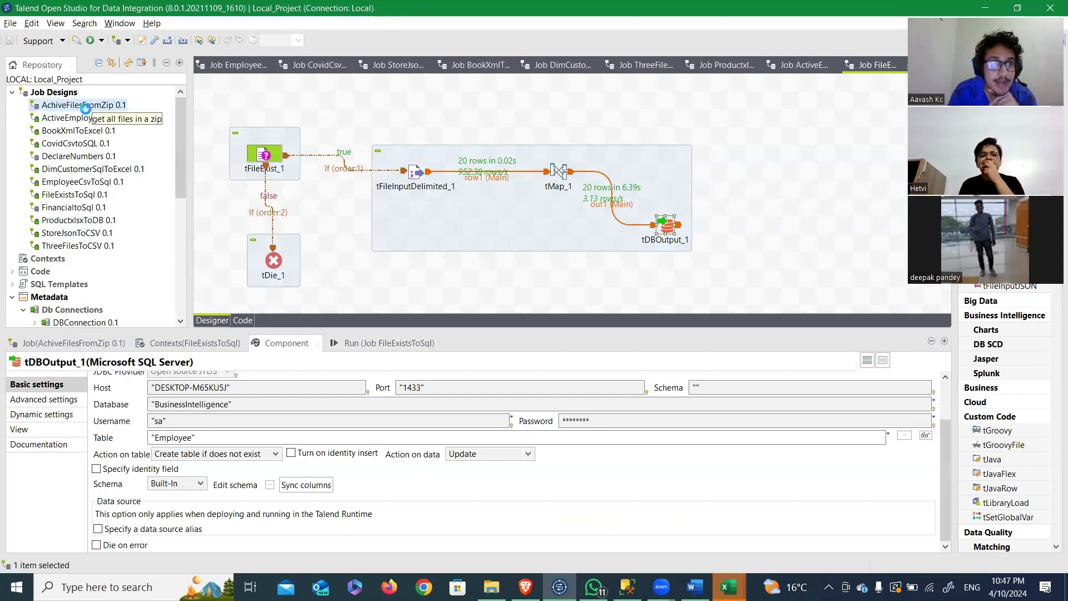
double_click(86, 106)
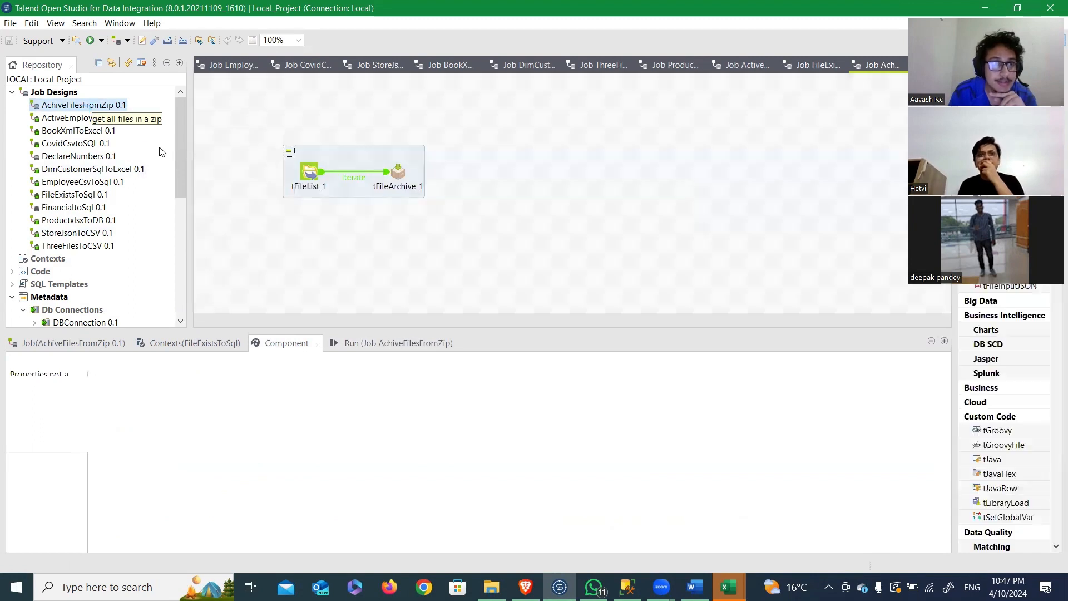
Step: Review the settings of tFileList_1 and tFileArchive_1 and run the AchiveFilesFromZip job
click(314, 178)
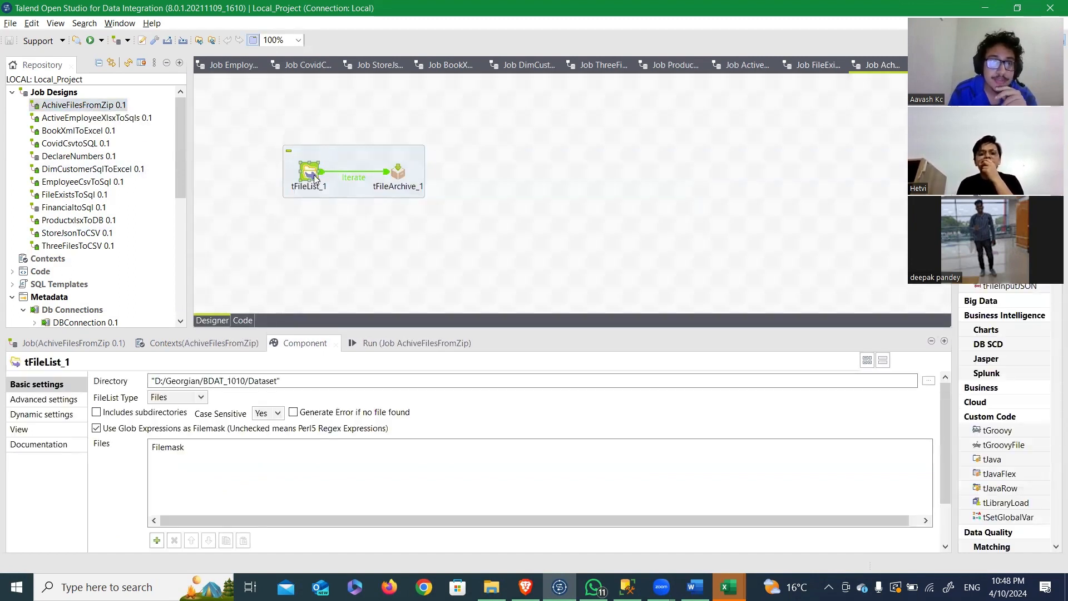
click(267, 382)
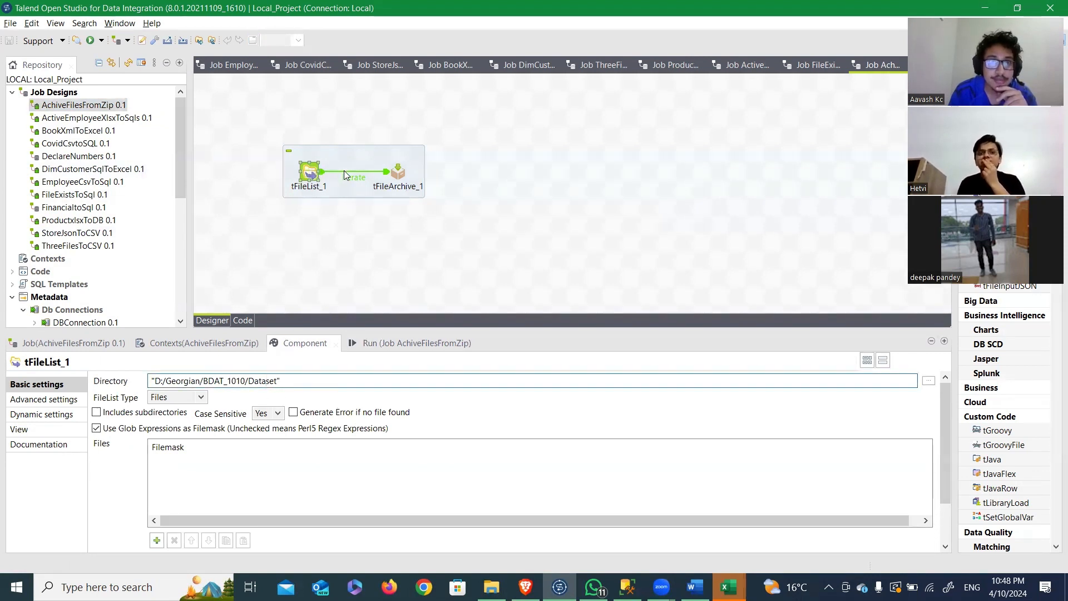
click(398, 174)
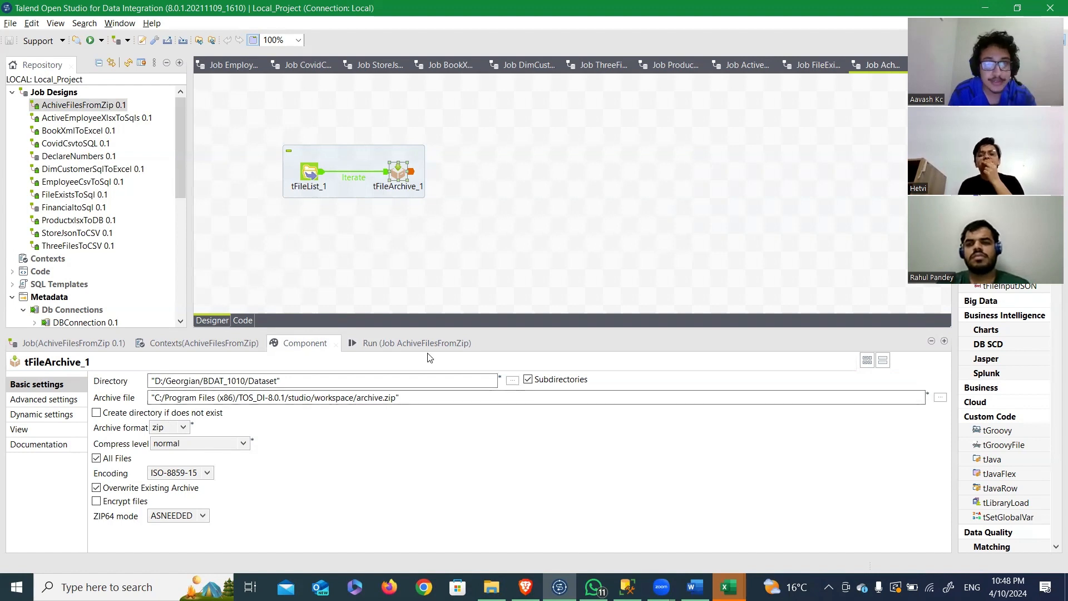
click(407, 343)
click(132, 395)
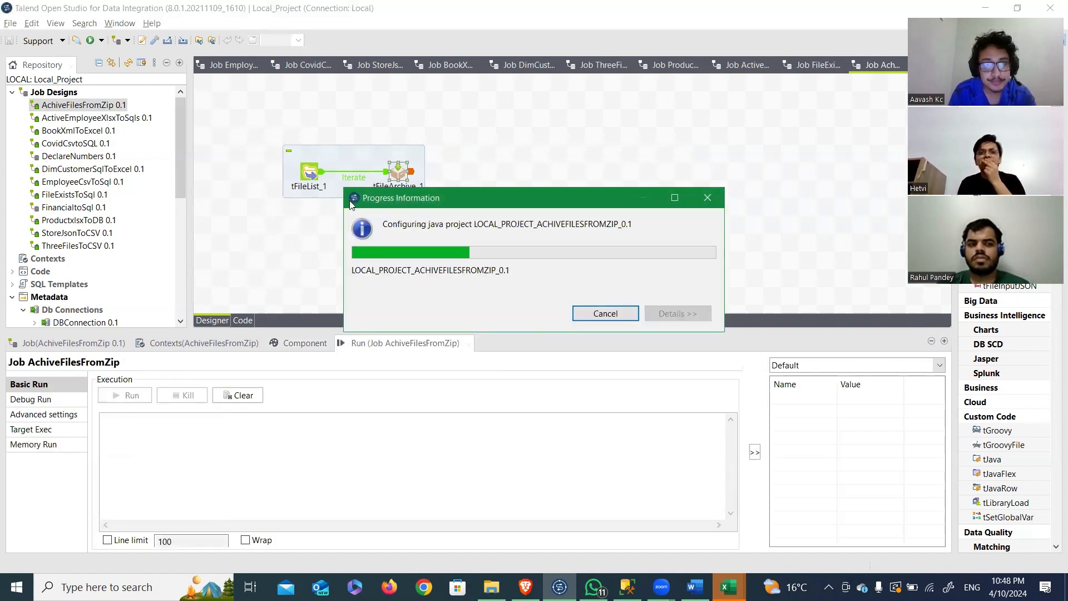
Step: Check the archive file path of tFileArchive_1 and inspect the contents of the archive ZIP file in the workspace folder
double_click(397, 172)
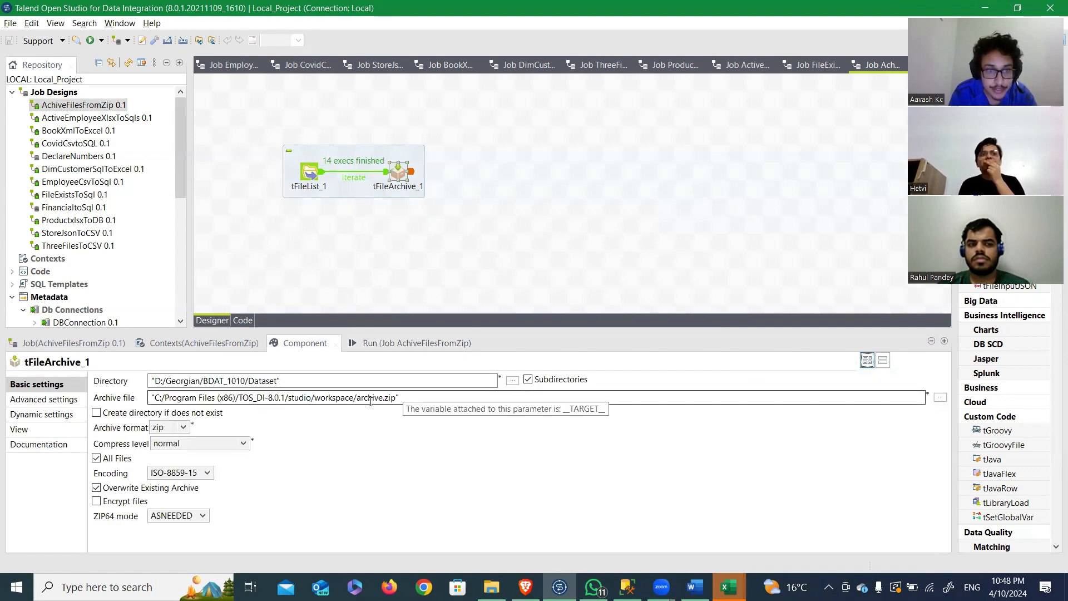
key(alt+Tab)
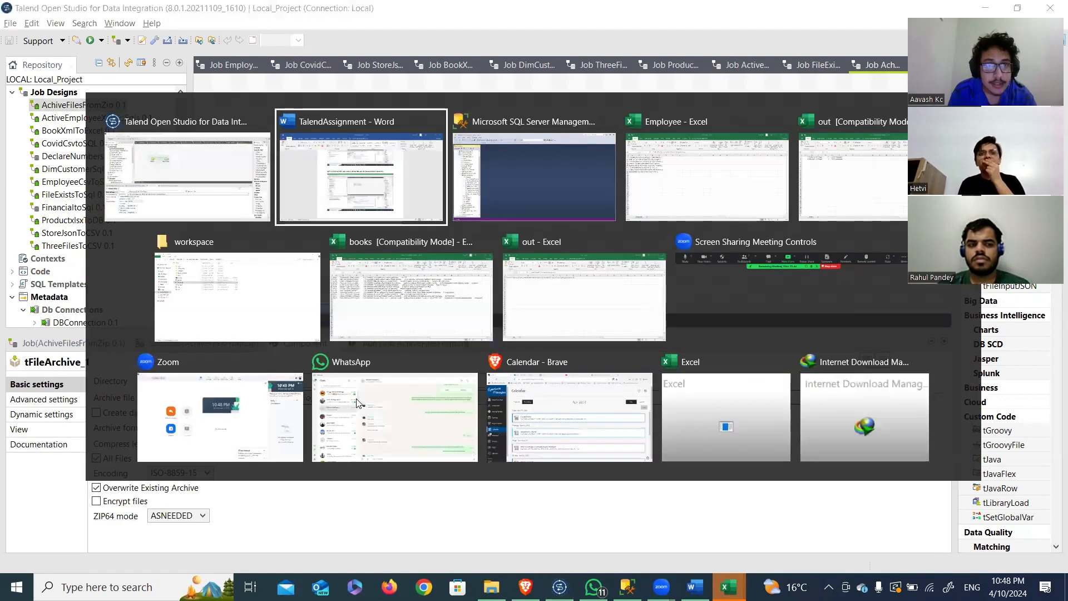
click(299, 307)
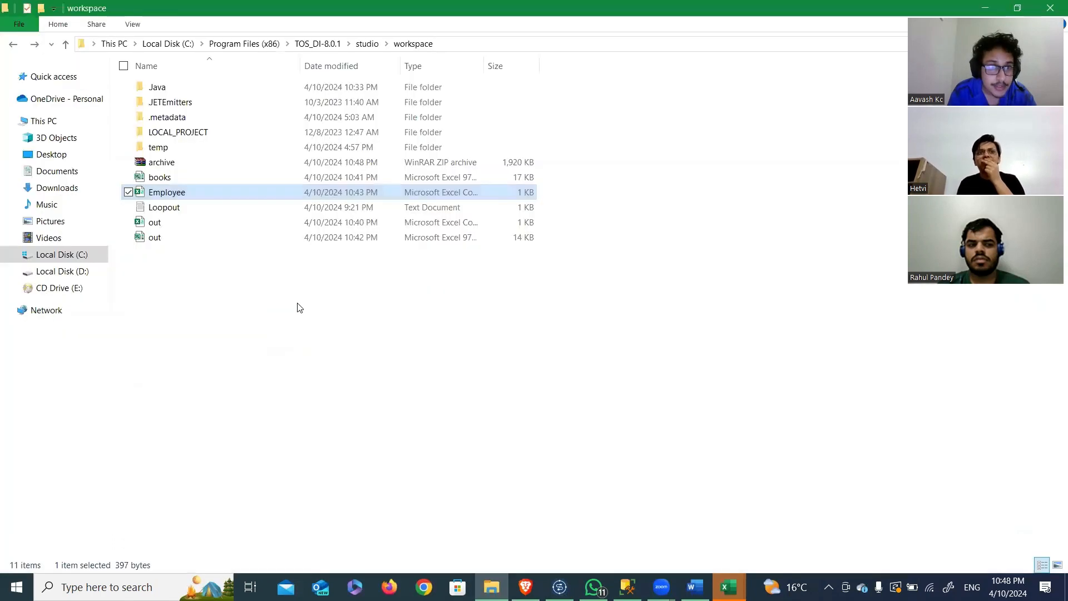
click(184, 162)
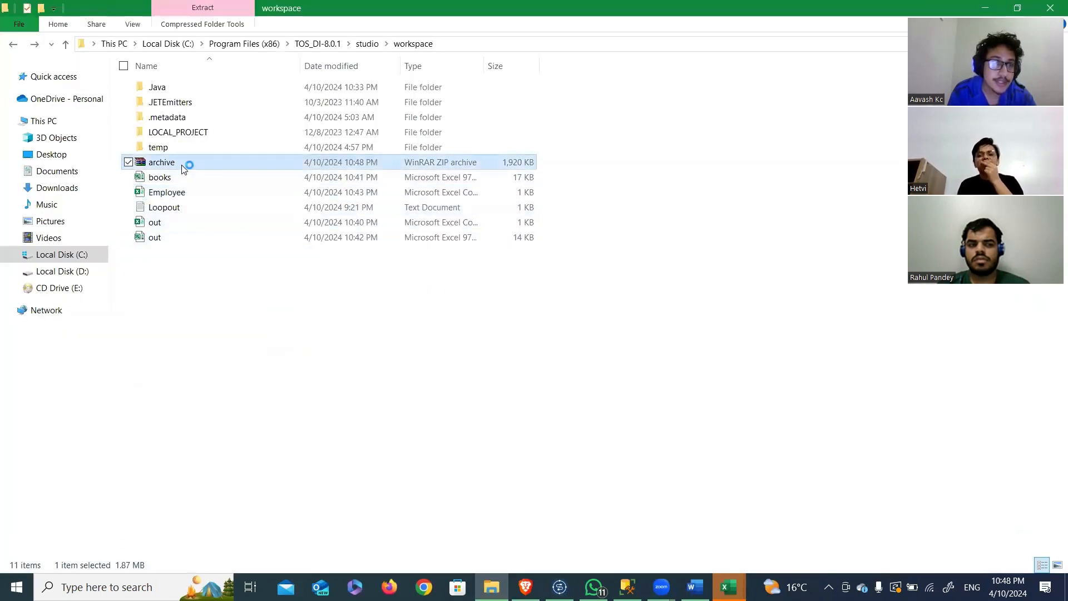
double_click(202, 163)
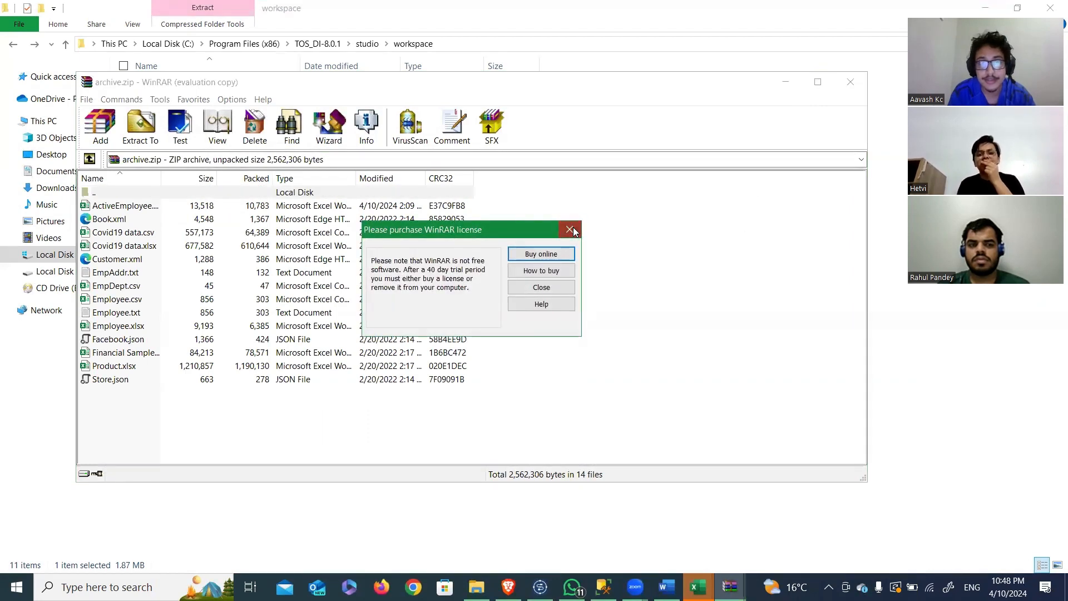
click(574, 231)
click(860, 88)
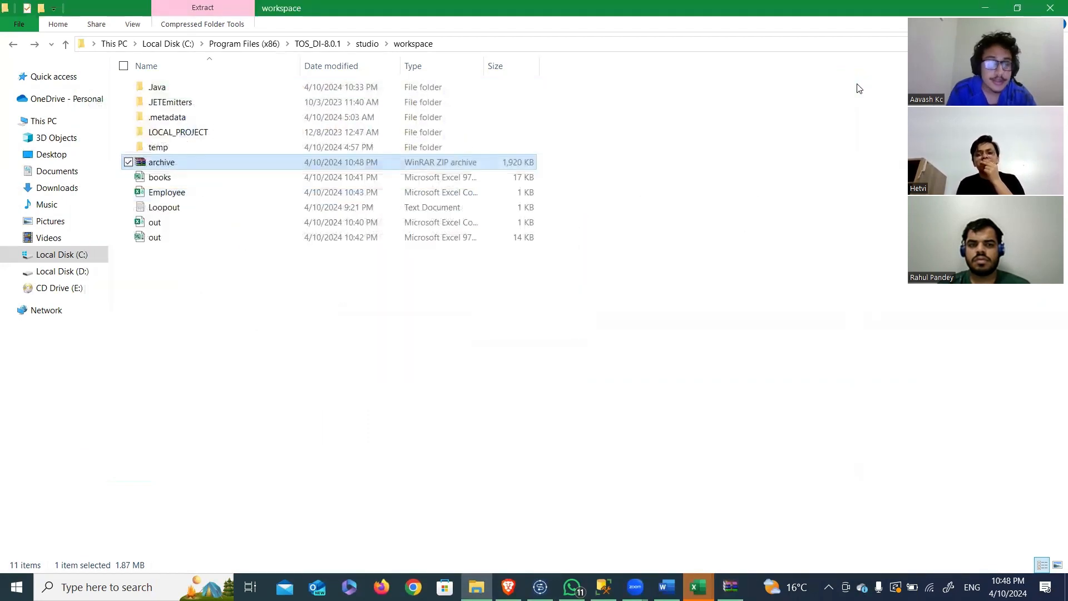
Step: Switch to the TalendAssignment Word document and read question Q11
key(alt+Tab)
key(alt+Tab)
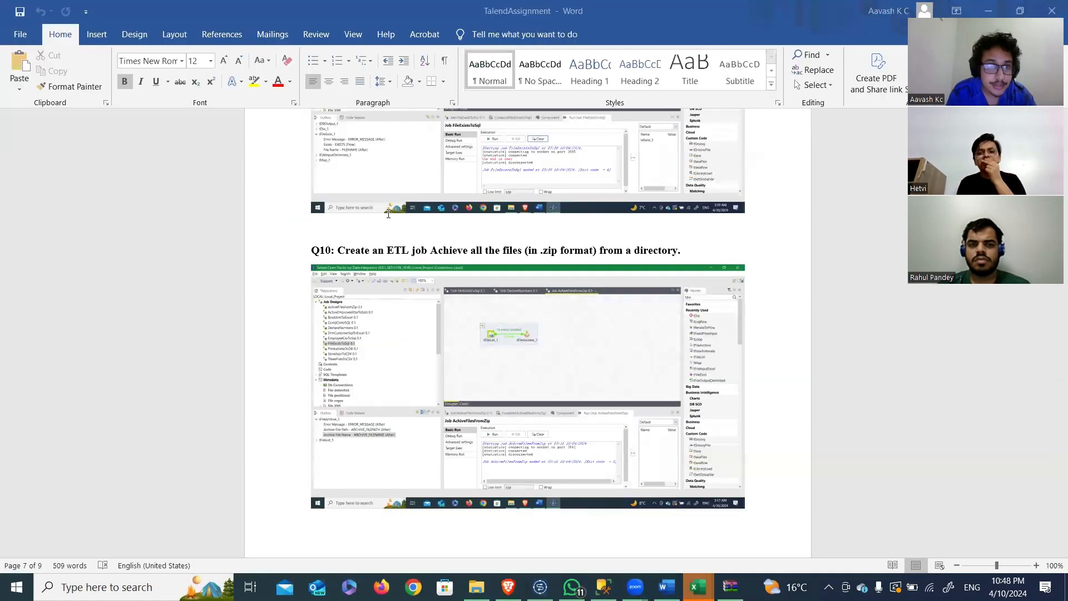
scroll(388, 214, down, 5)
scroll(388, 214, down, 10)
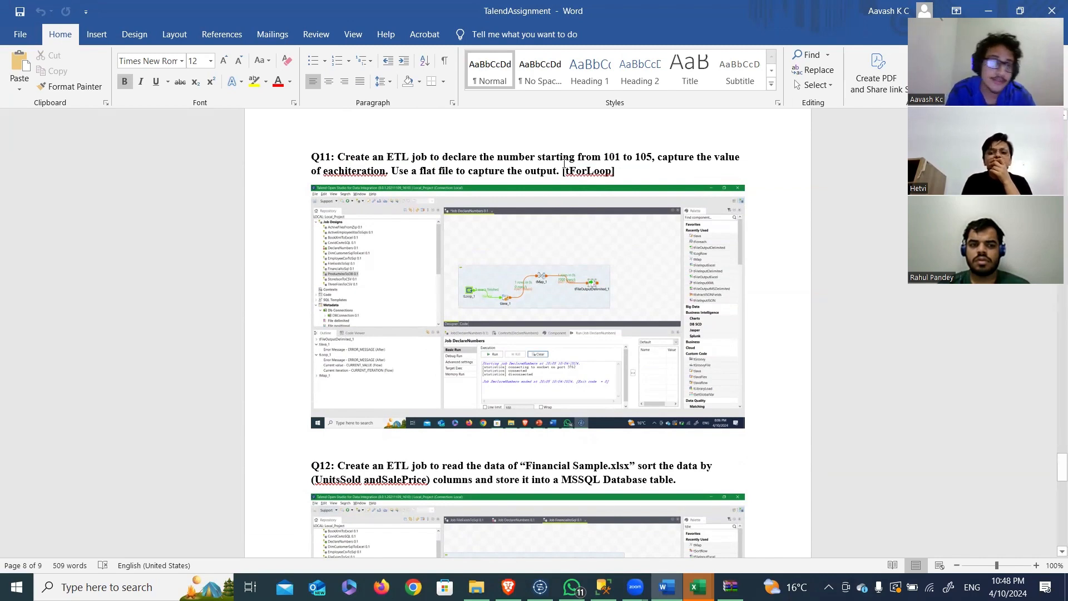
Step: Switch to Talend Open Studio and open the DeclareNumbers job
key(alt+Tab)
key(alt+Tab)
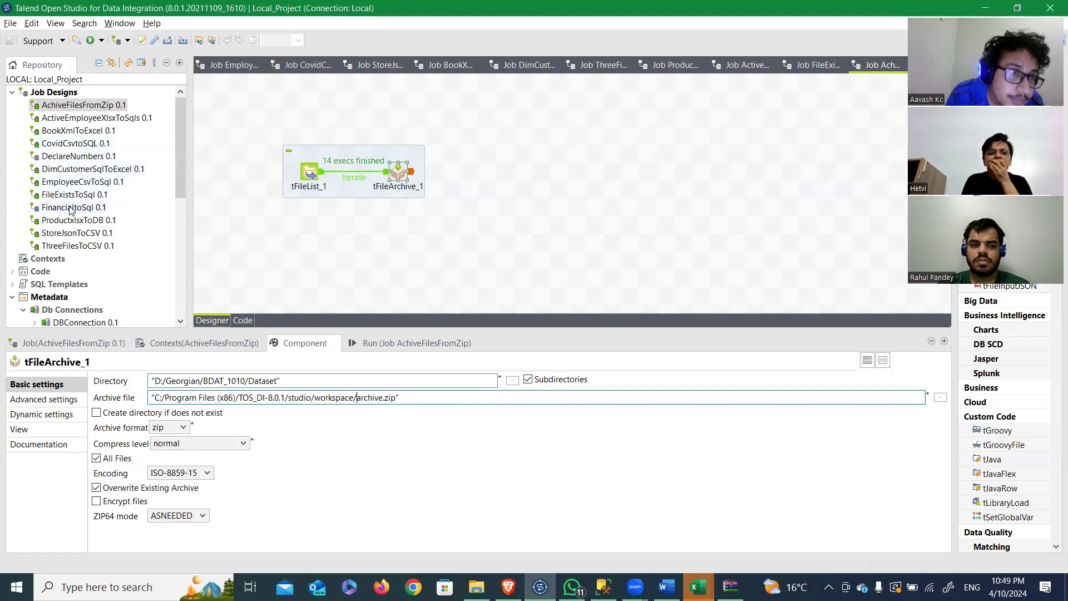
click(64, 155)
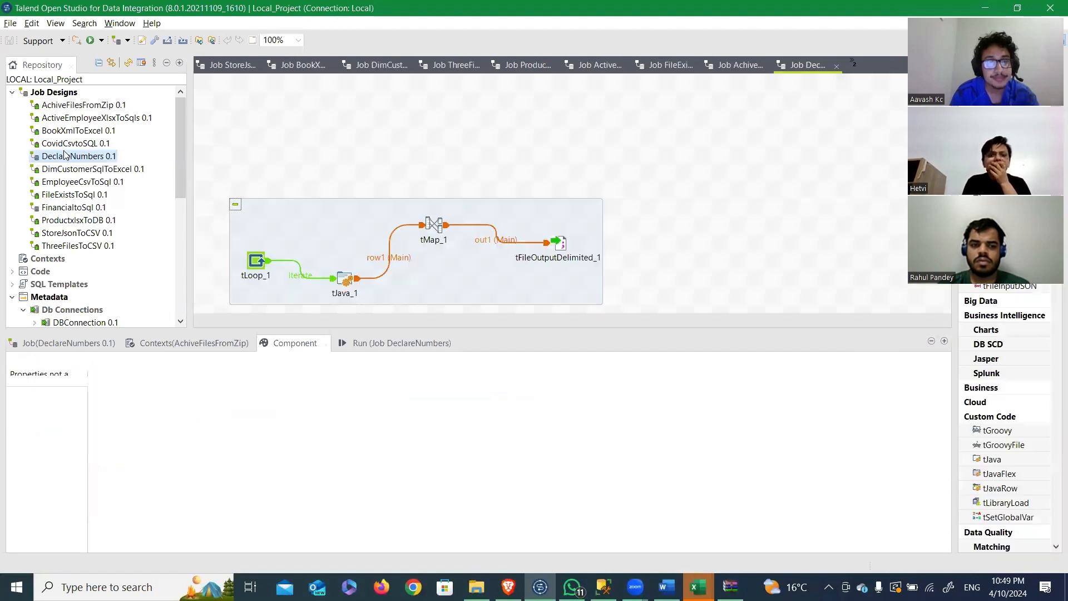
Step: Review the settings of tLoop_1, tJava_1 and tFileOutputDelimited_1 and run the DeclareNumbers job
click(253, 257)
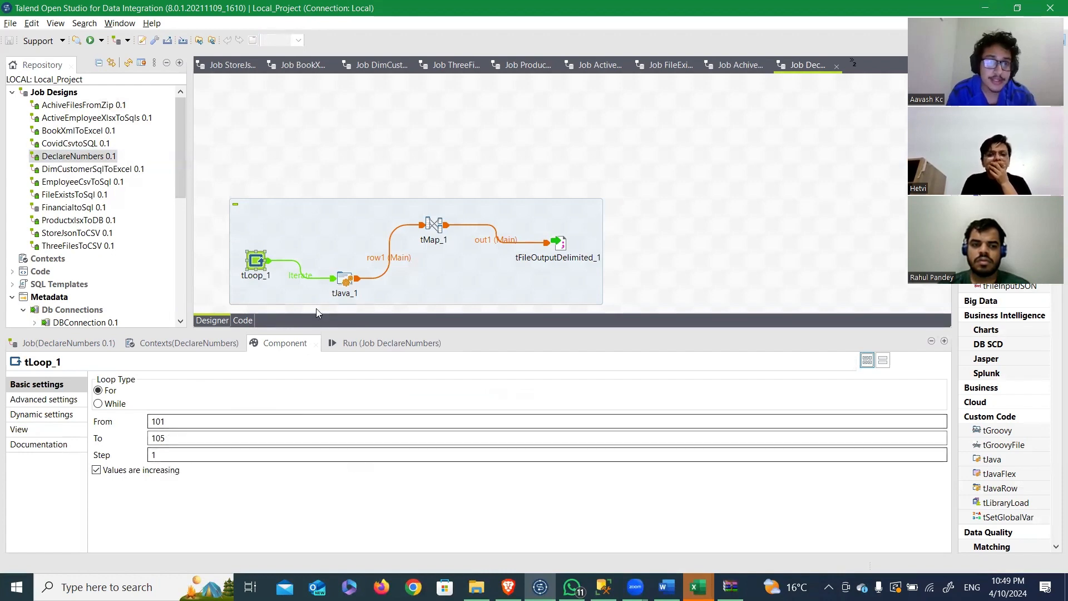
click(346, 279)
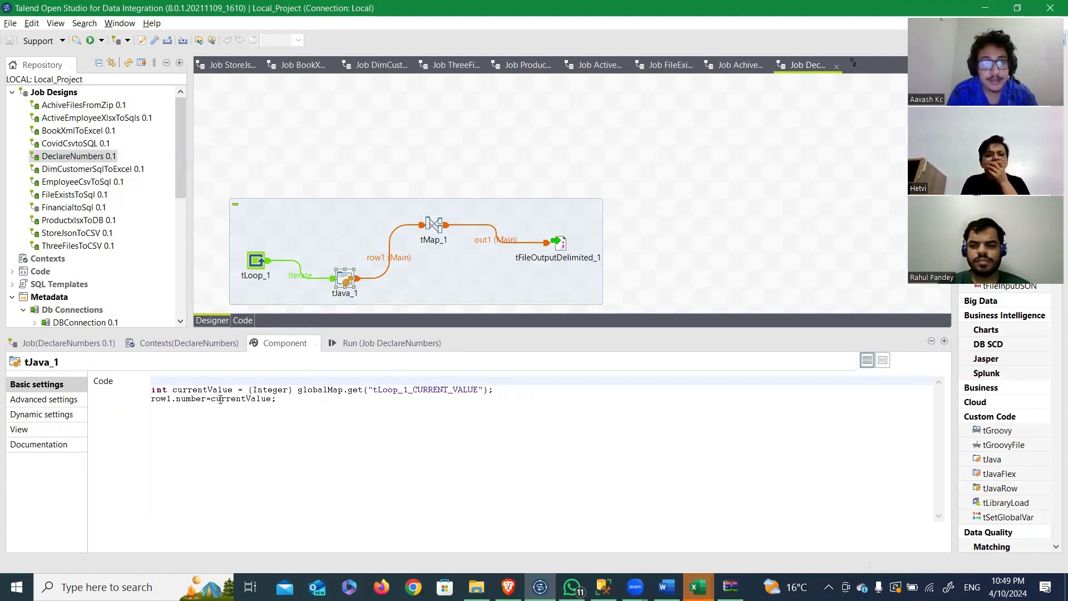
click(439, 225)
click(566, 246)
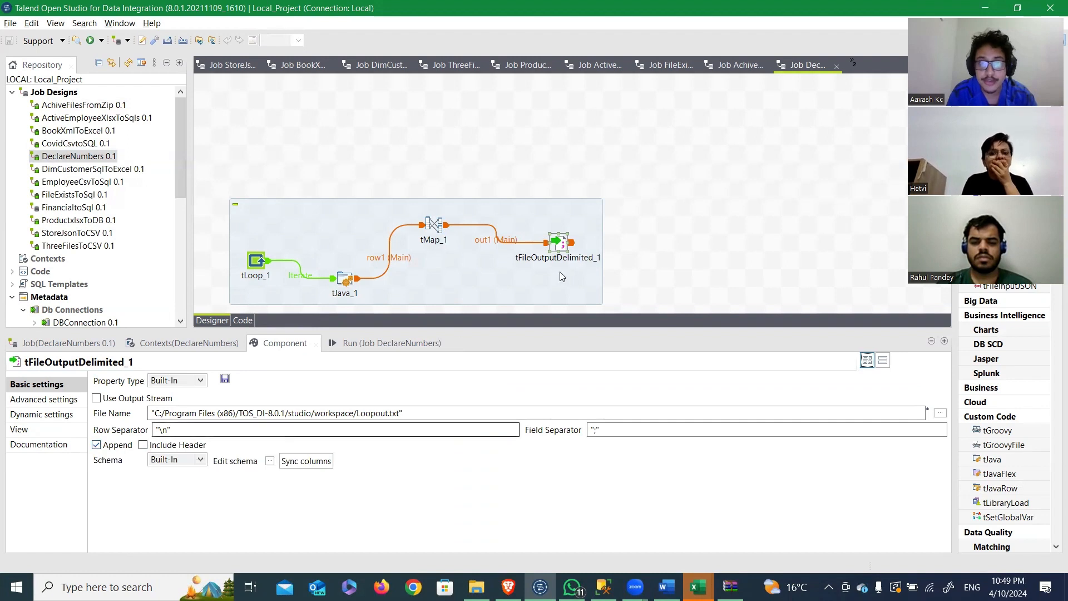
click(362, 342)
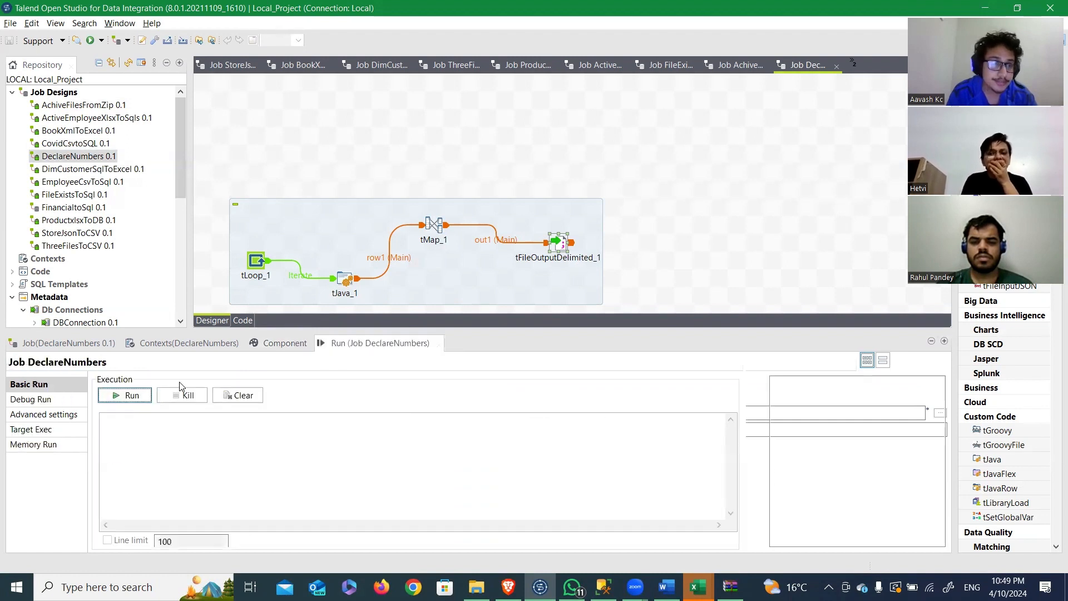
click(115, 399)
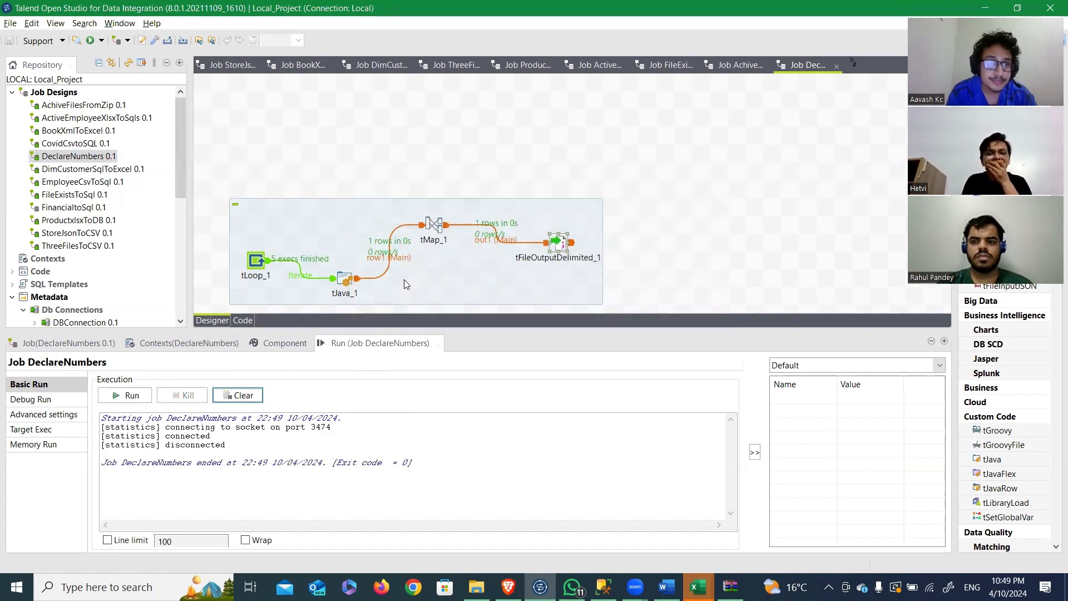
Step: Open the Loopout text file from the workspace folder, examine the repeated number series, and close the file
key(alt+Tab)
key(alt+Tab)
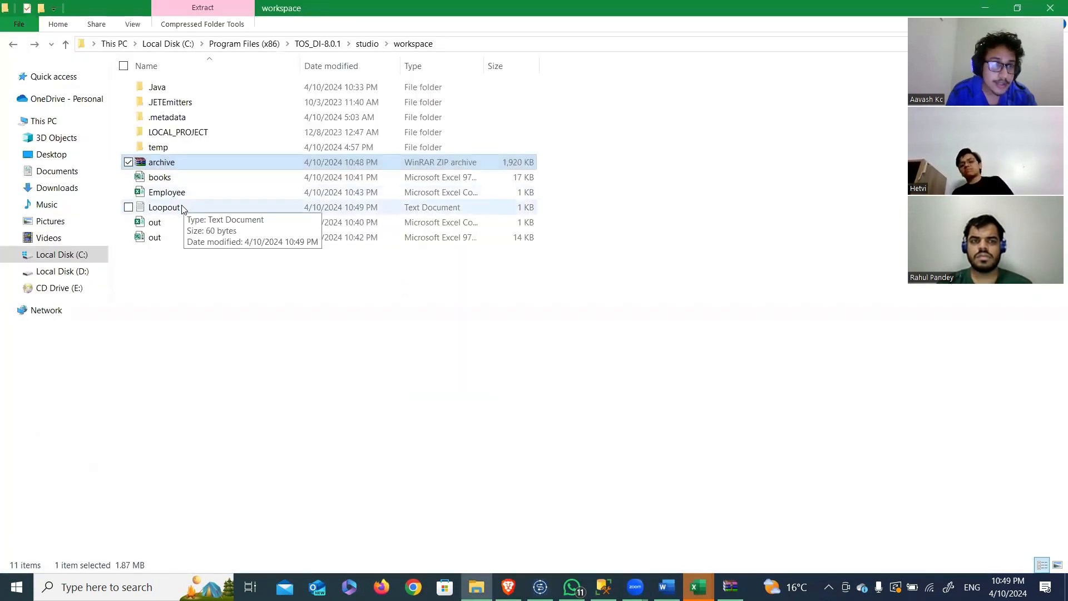
double_click(183, 209)
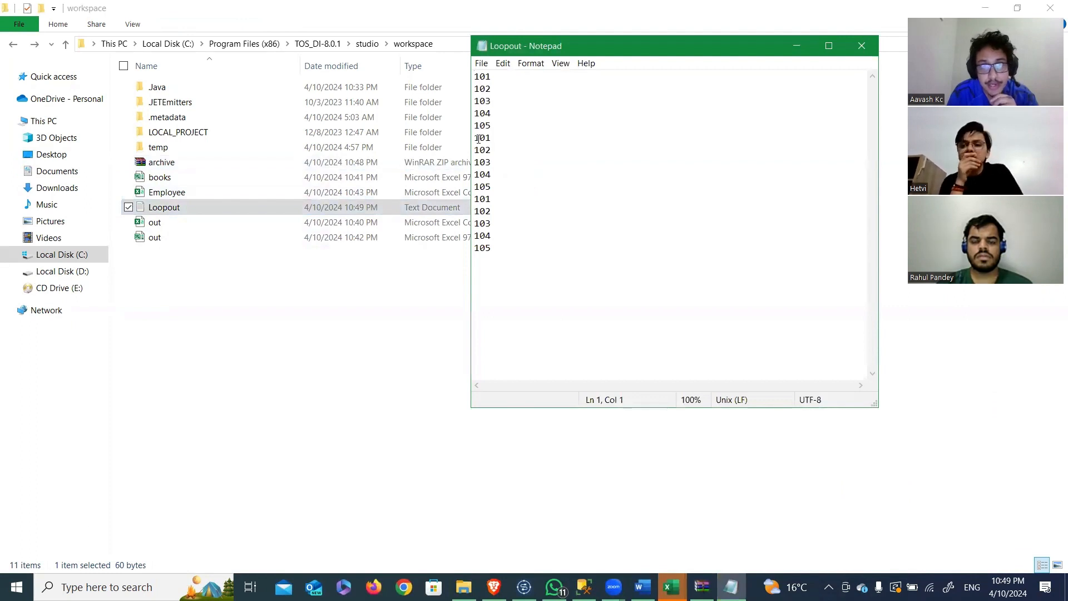
drag(477, 138, 504, 194)
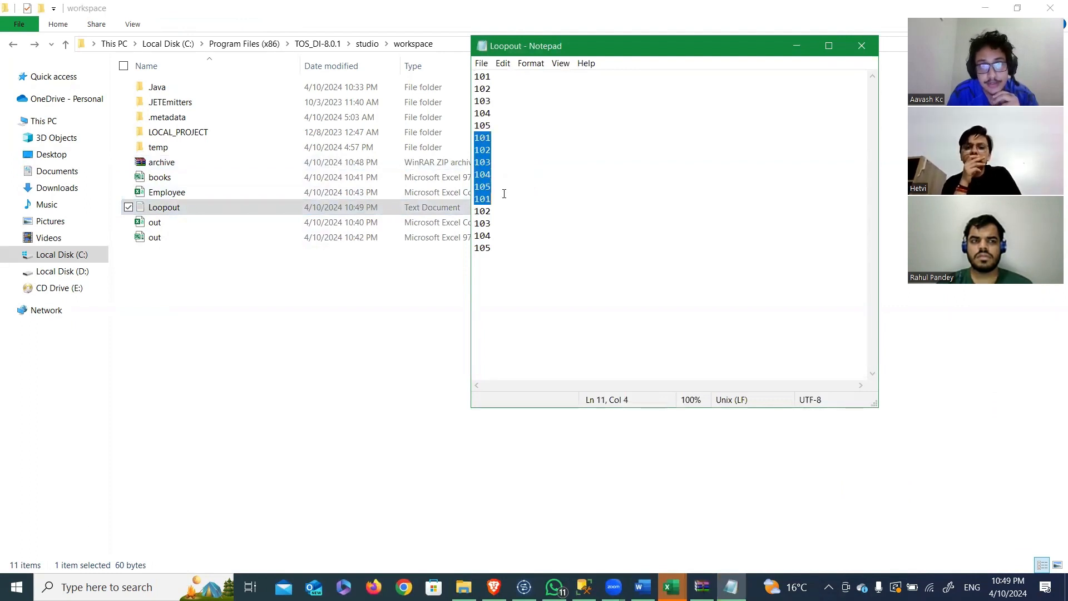
click(498, 201)
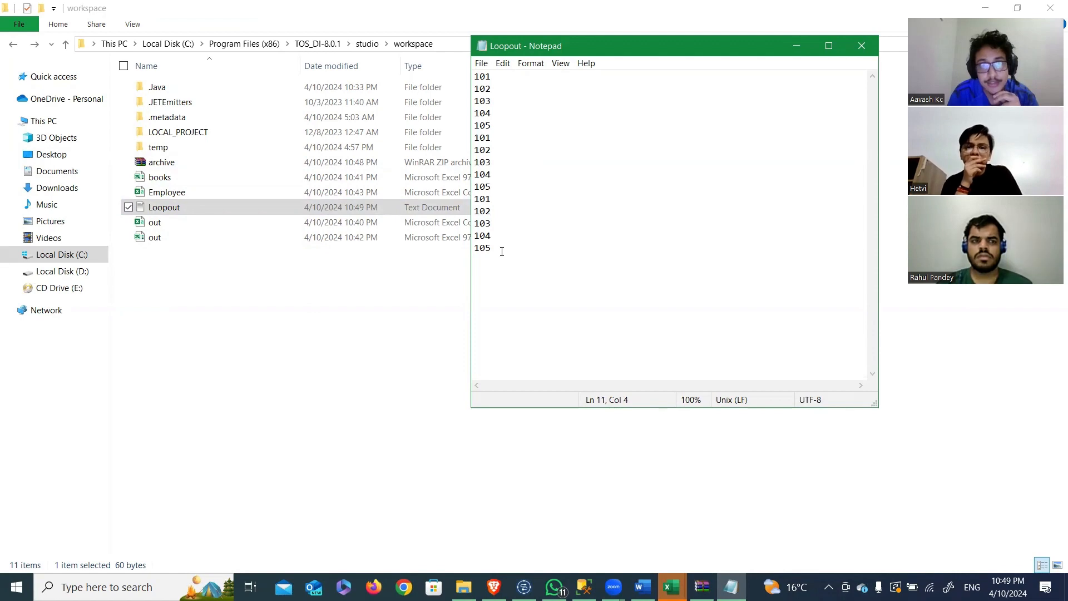
drag(502, 251, 473, 201)
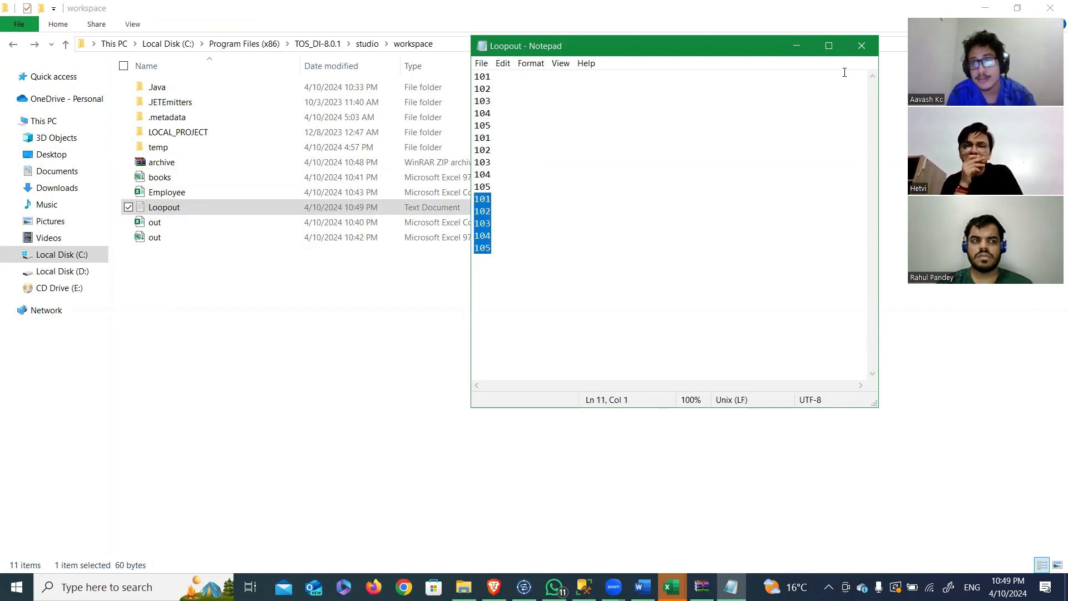
click(864, 45)
Step: Read question Q12 in the Word document and return to Talend Open Studio
key(alt+Tab)
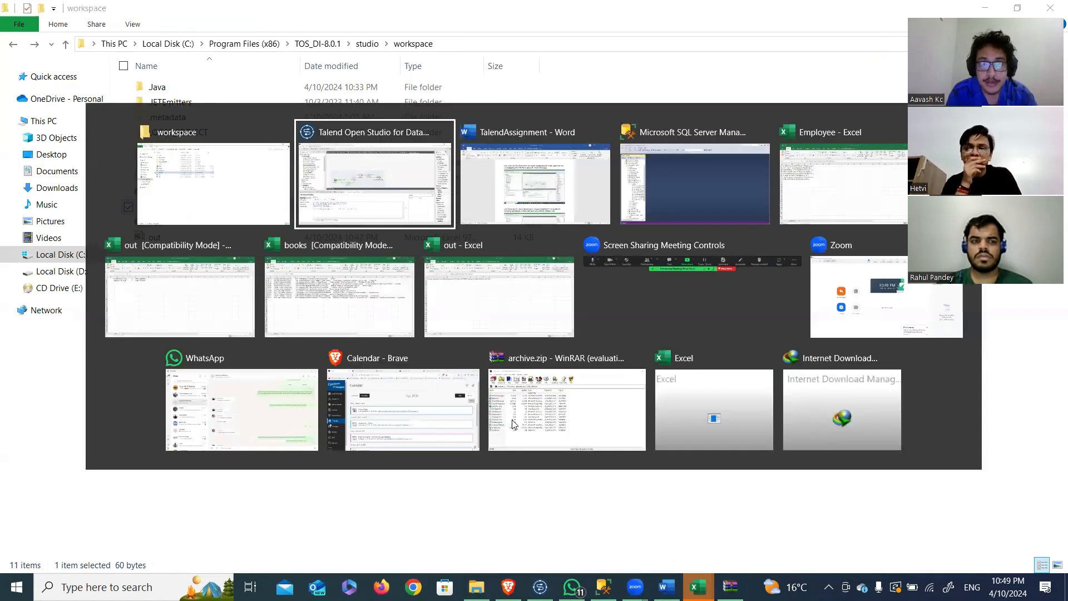
key(Tab)
scroll(439, 306, down, 5)
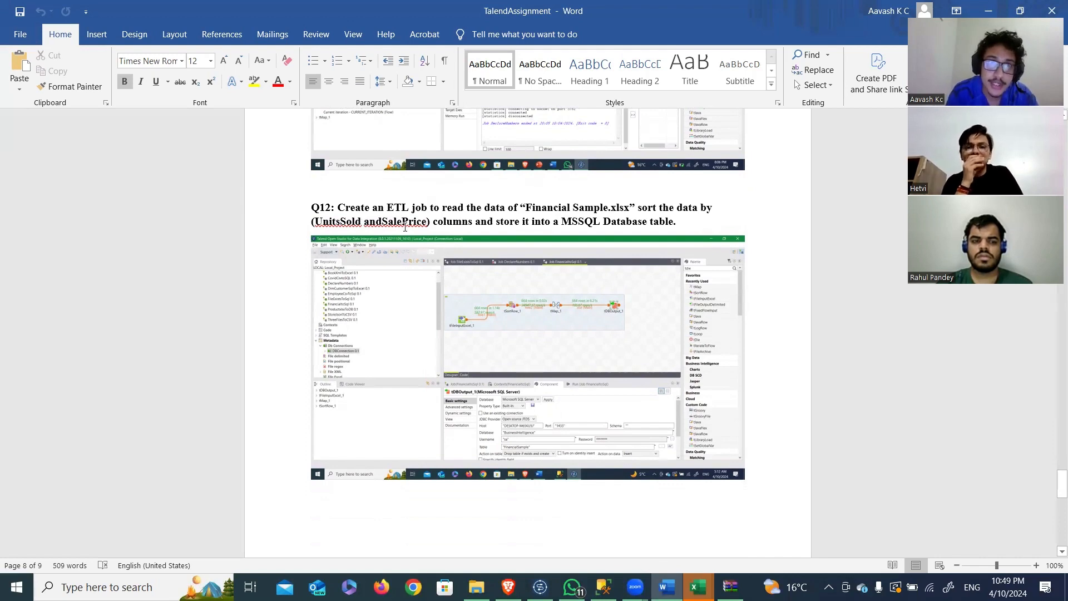
key(alt+Tab)
key(Tab)
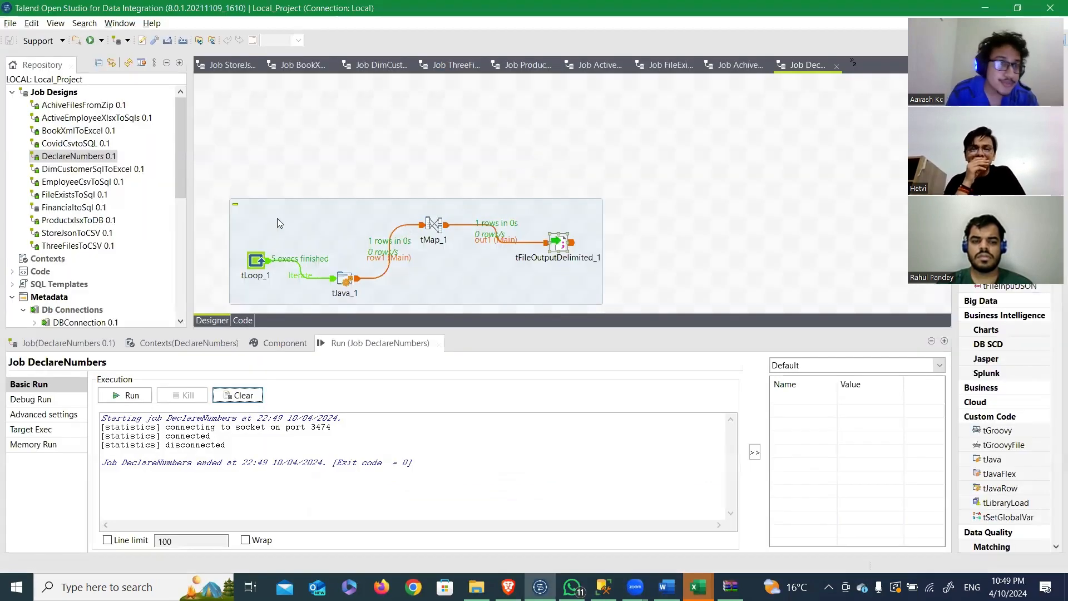
Step: Open the FinancialtoSql job and review the settings of tSortRow_1, tMap_1 and tDBOutput_1
click(58, 207)
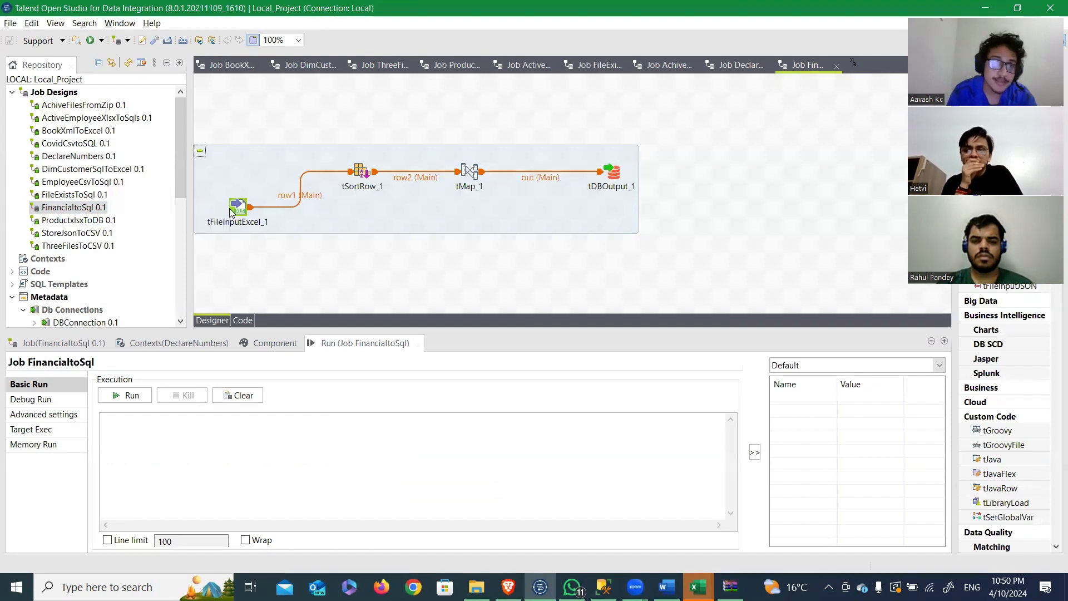
double_click(362, 172)
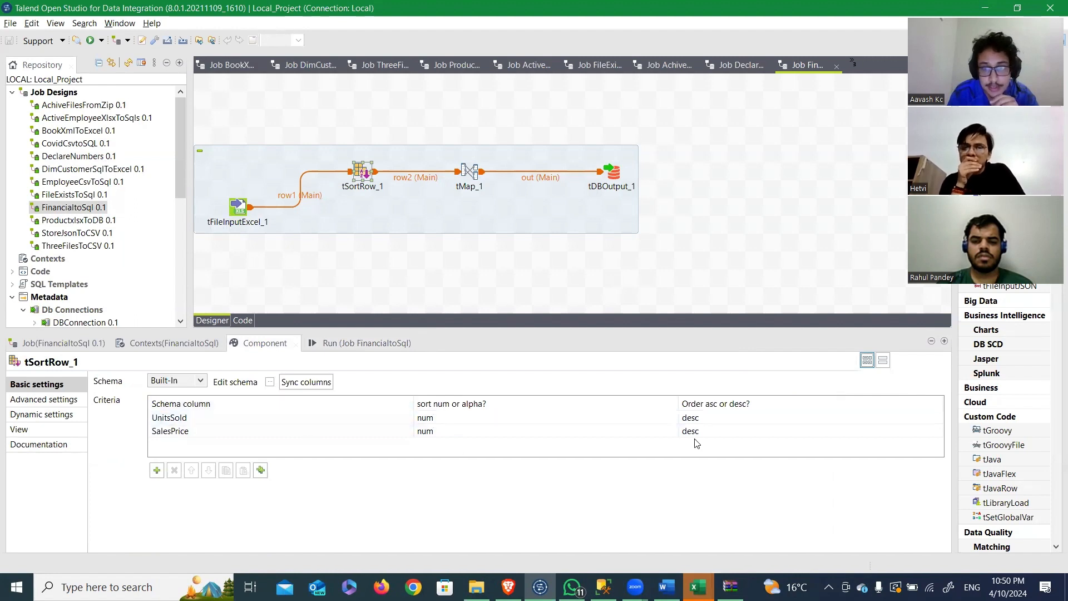
click(470, 173)
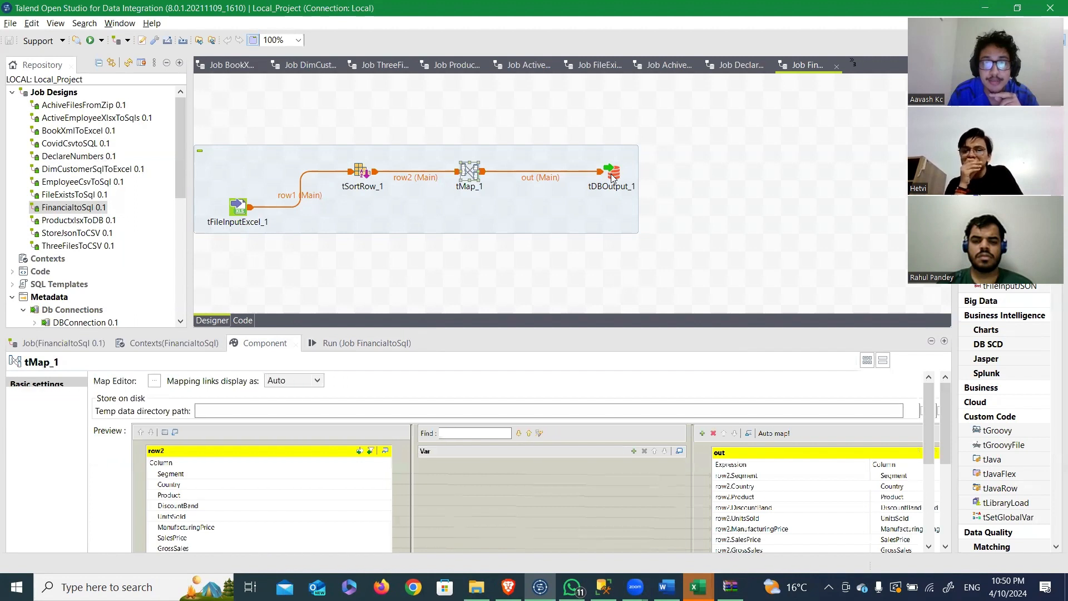
click(612, 175)
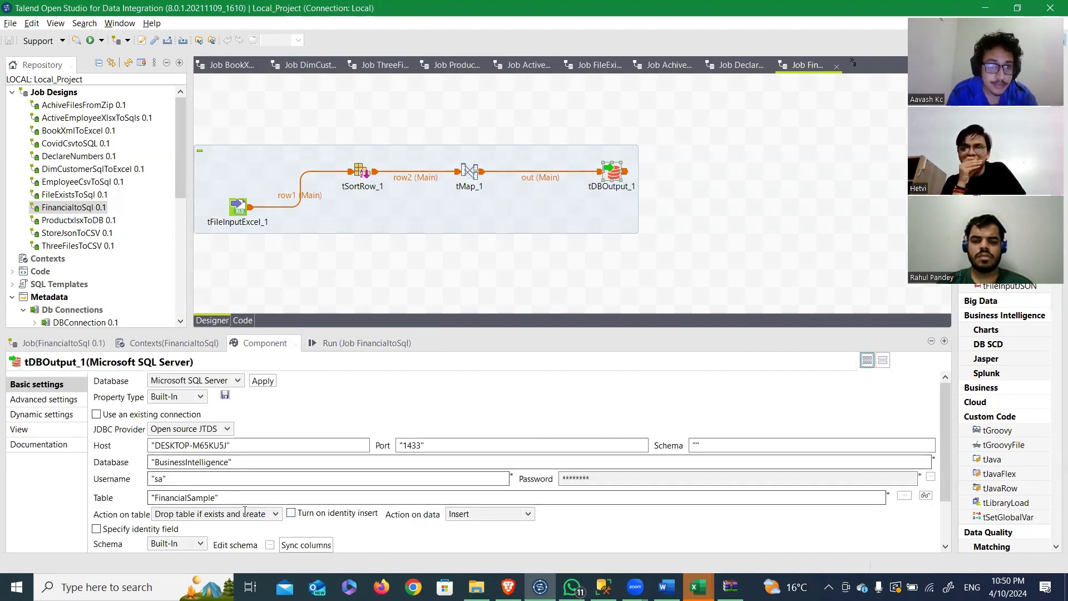
Step: Check question Q12 in the Word document again, return to Talend Open Studio and run the FinancialtoSql job
key(alt+Tab)
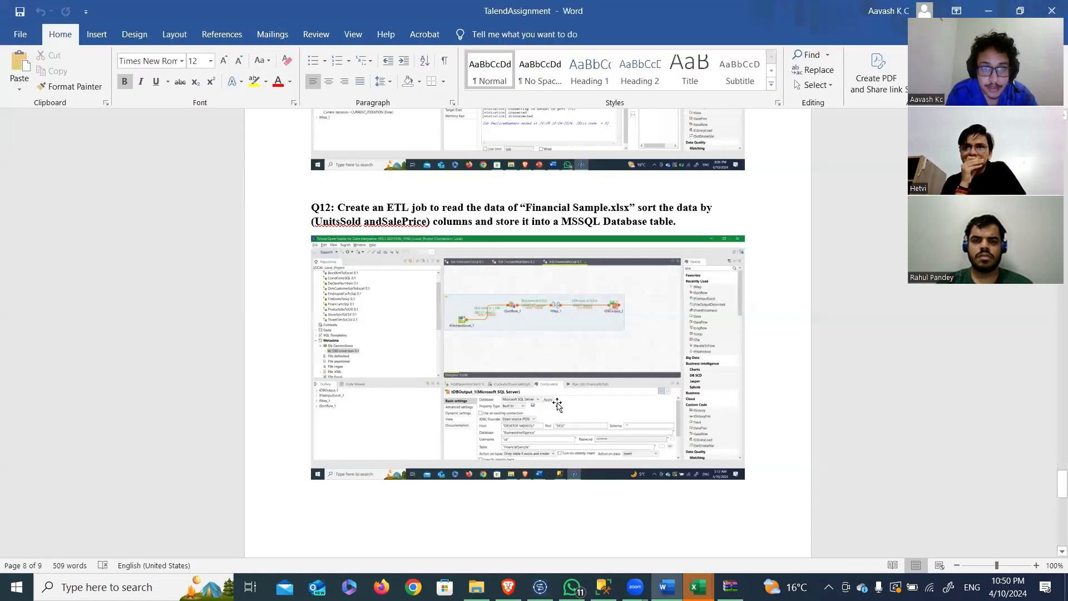
key(alt+Tab)
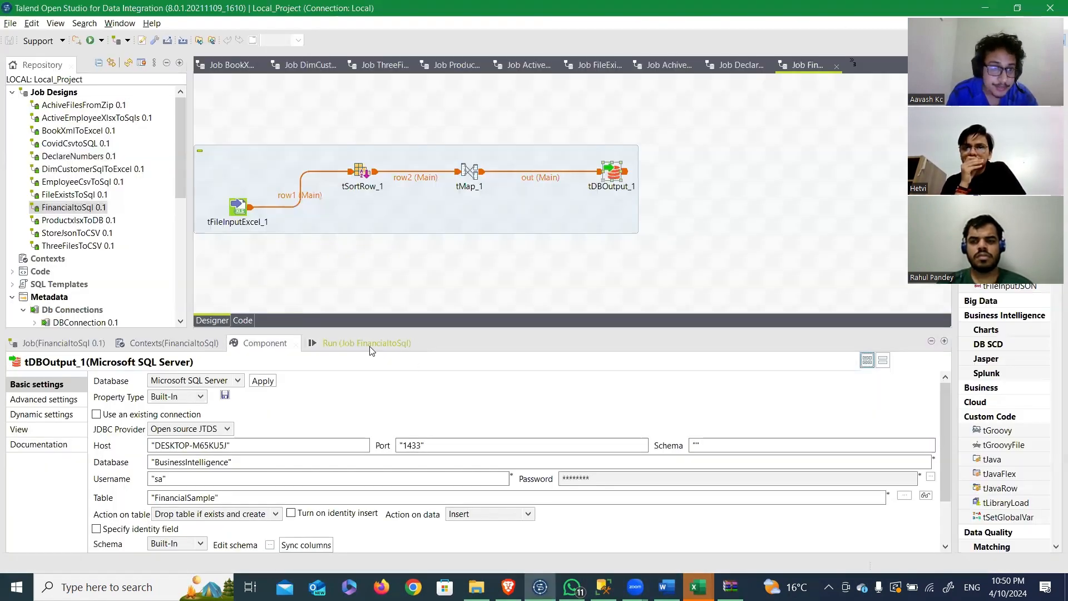
click(370, 346)
click(125, 392)
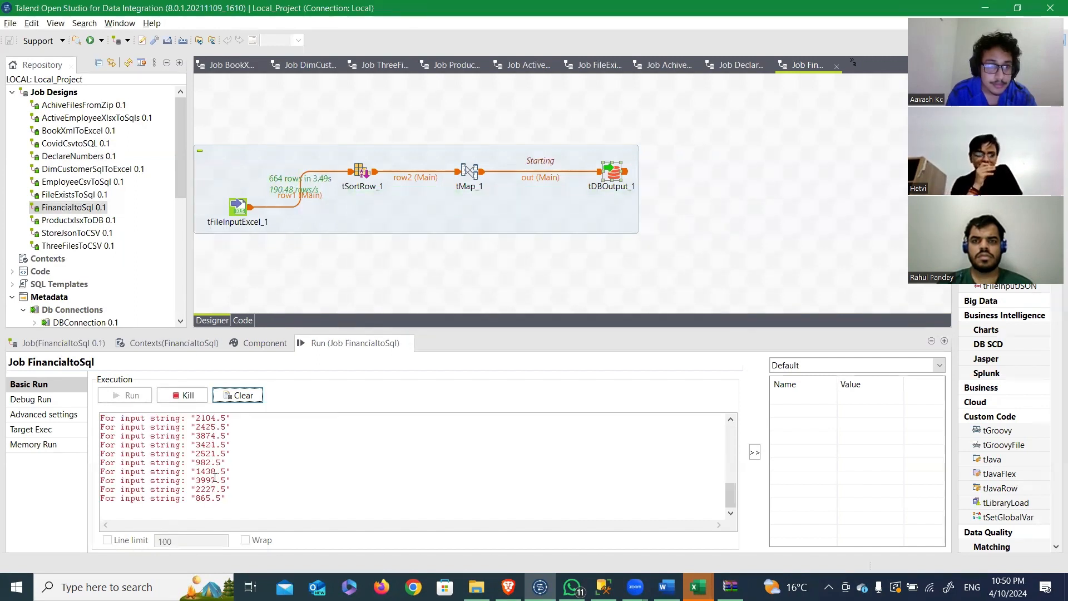
Step: Switch to SQL Server Management Studio, collapse the dbo.HighRange table and expand the columns of dbo.FinancialSample
key(alt+Tab)
key(alt+Tab)
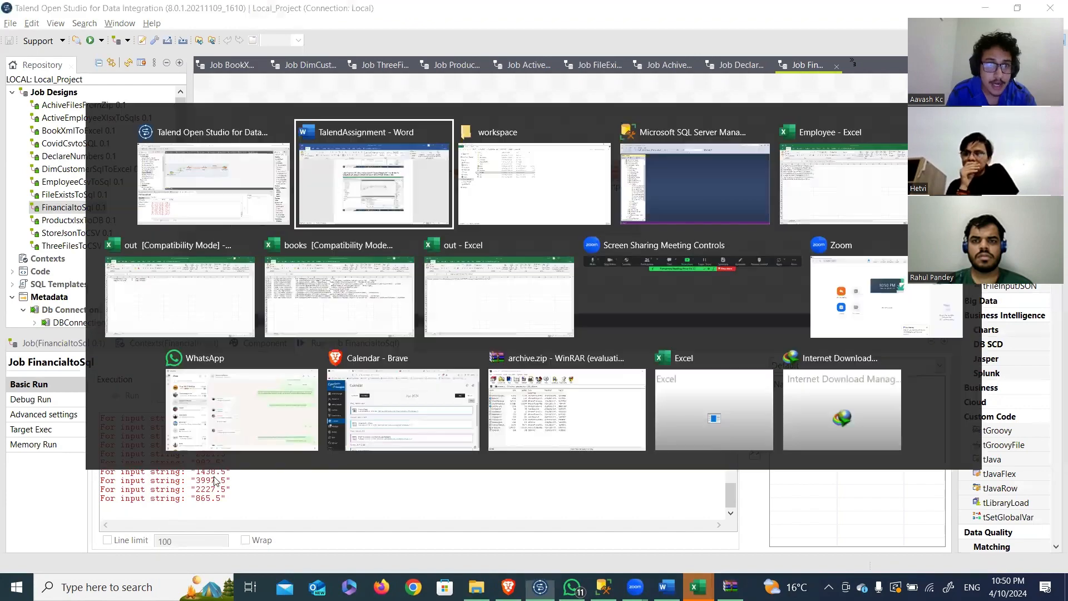
key(alt+Tab)
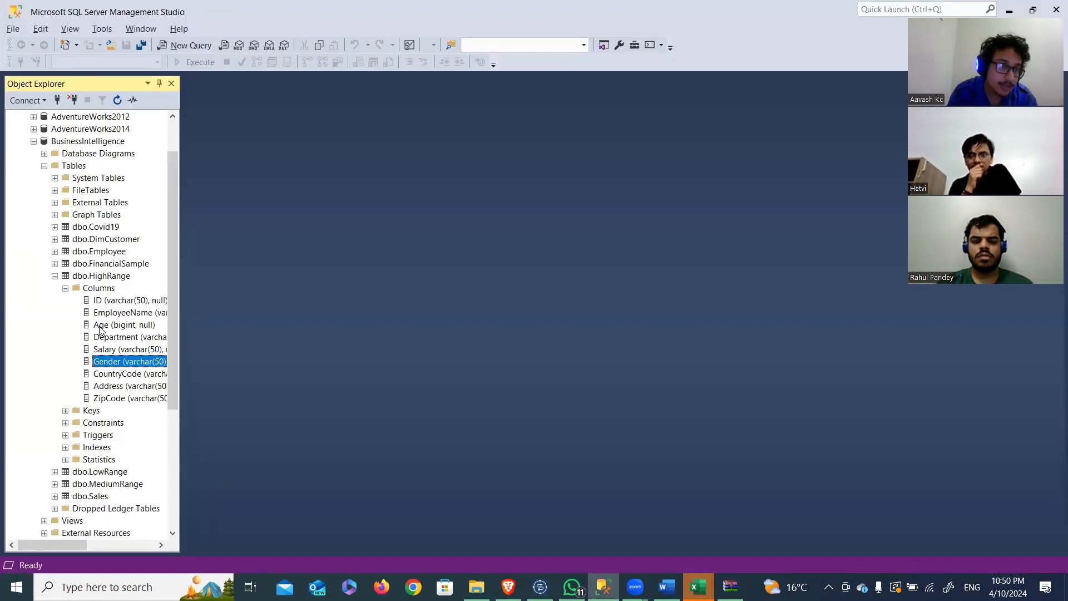
click(55, 277)
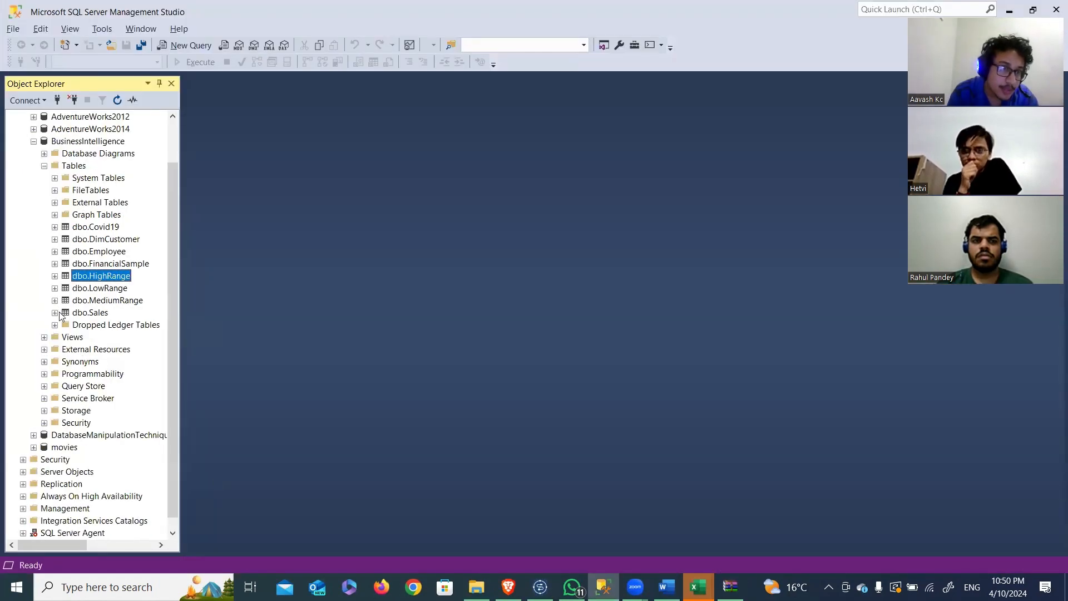
click(54, 264)
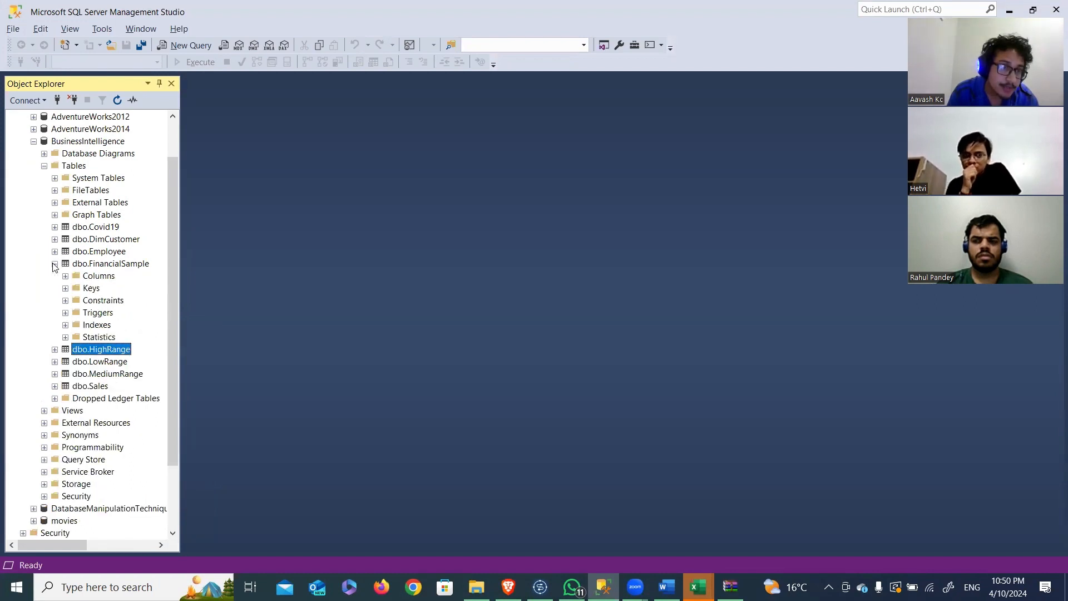
double_click(71, 266)
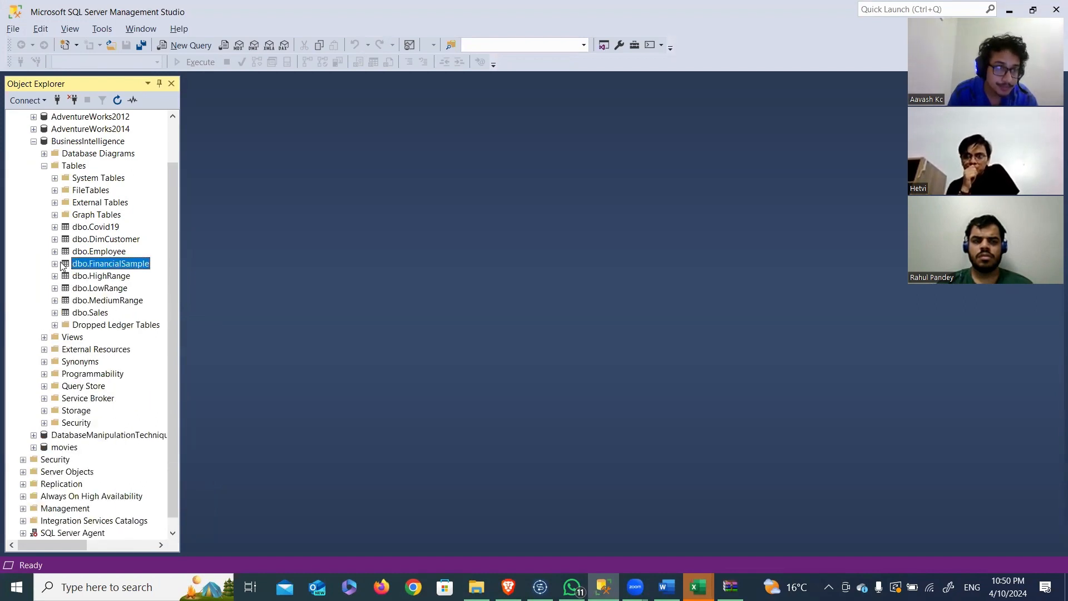
double_click(62, 265)
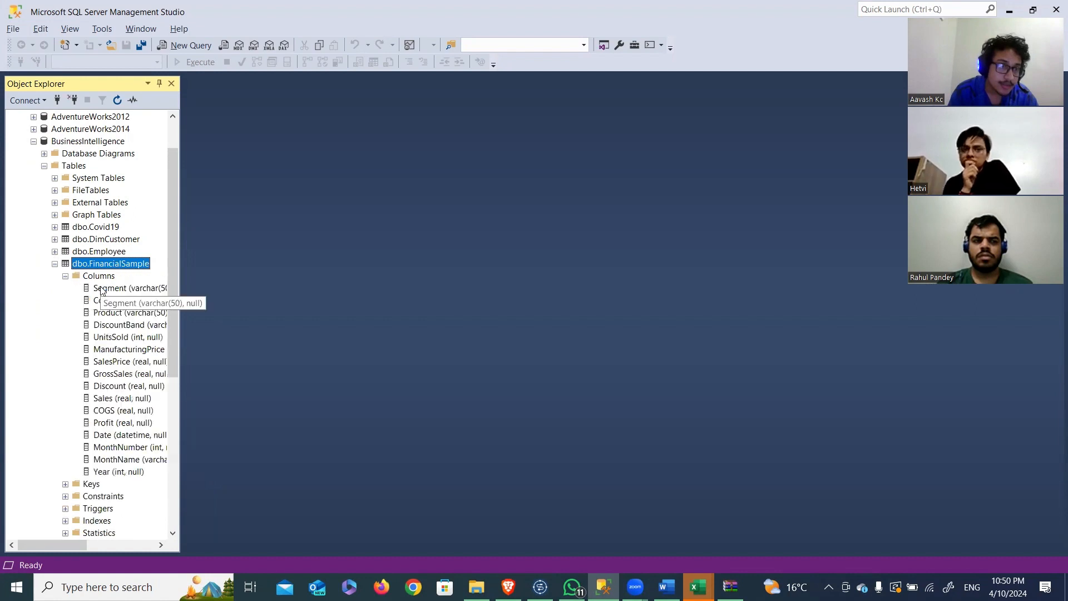
Step: Open the top 200 rows of the dbo.FinancialSample table for editing
right_click(101, 267)
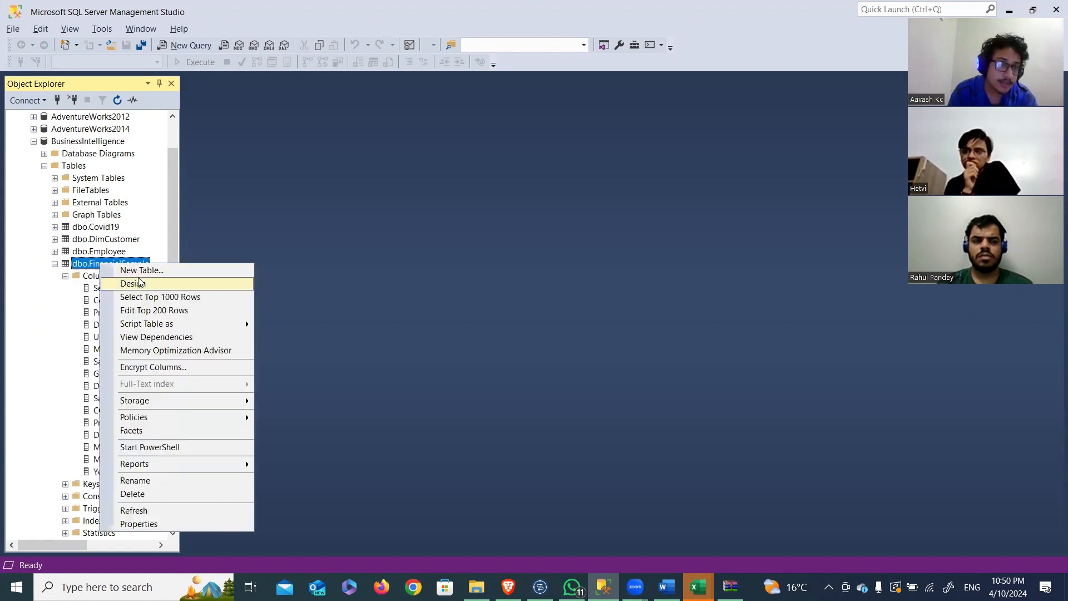
click(139, 309)
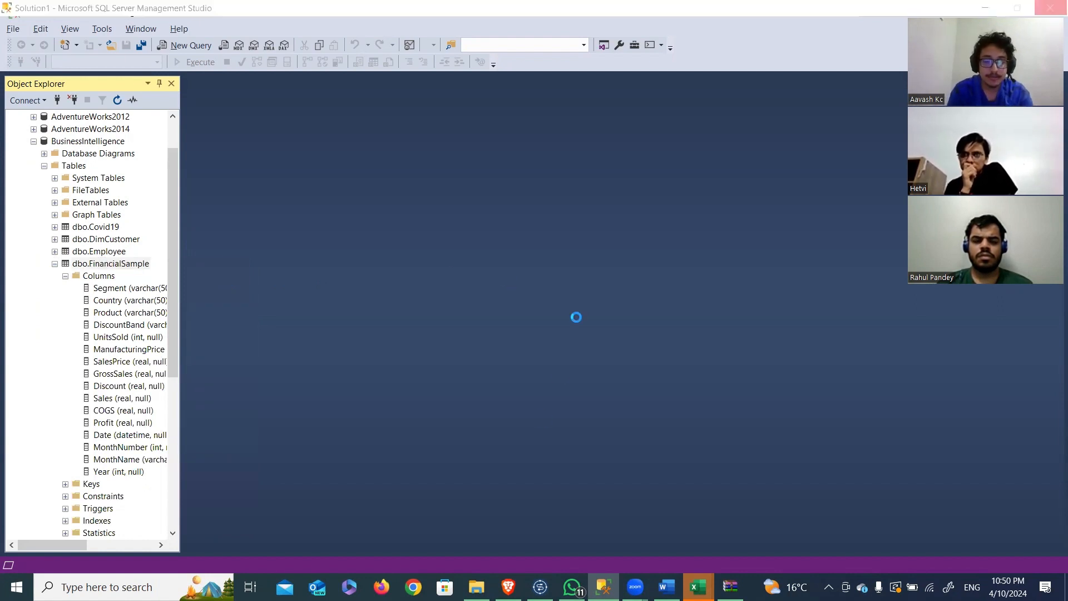
mouse_move(731, 587)
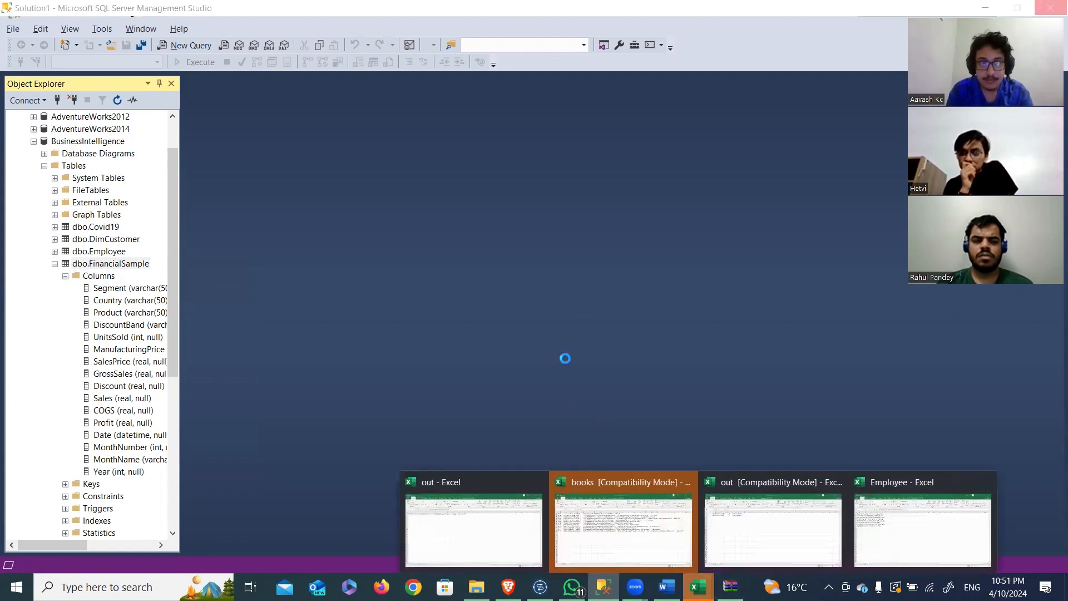